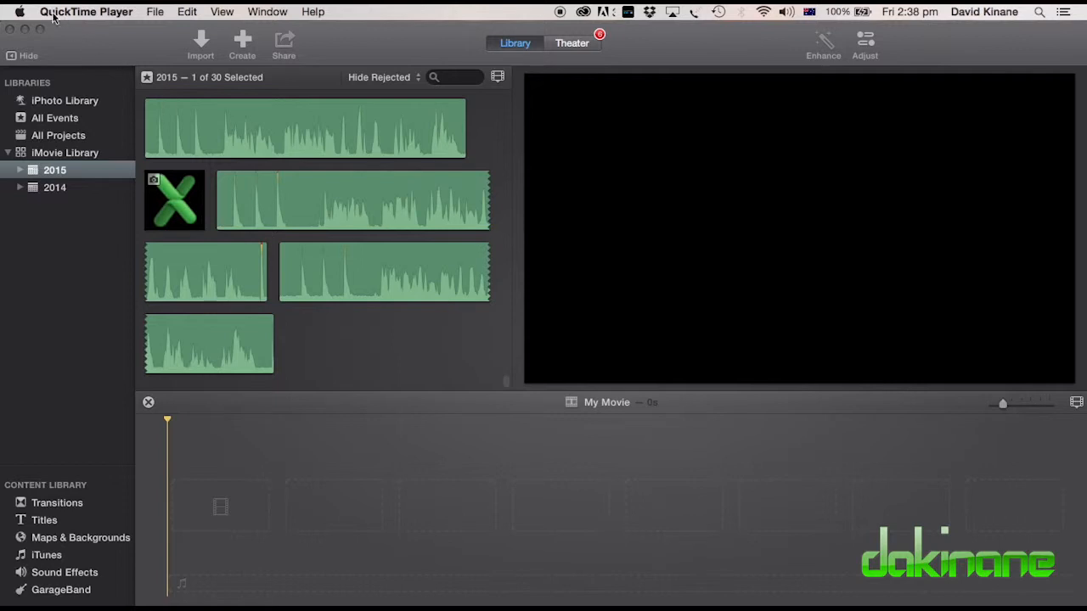
- View the Mac's operating system and hardware overview, and close it
click(19, 12)
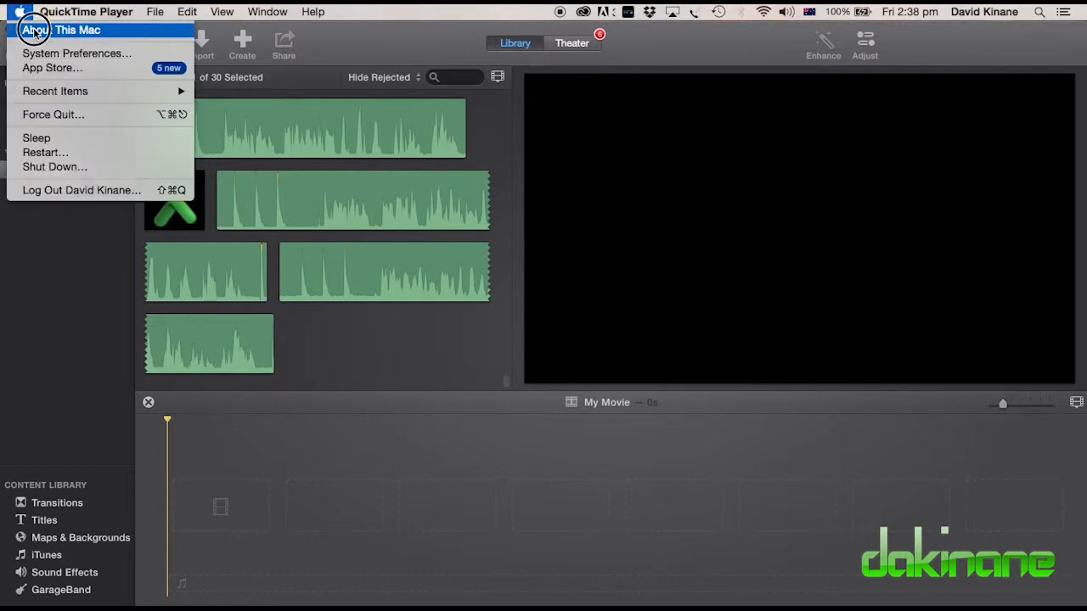
click(34, 30)
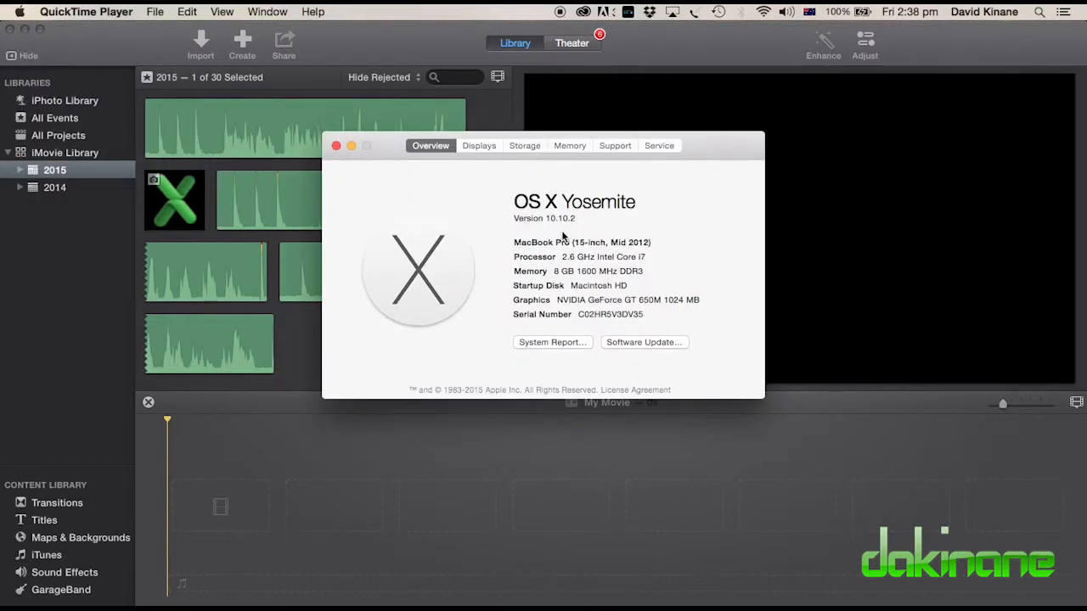
click(336, 146)
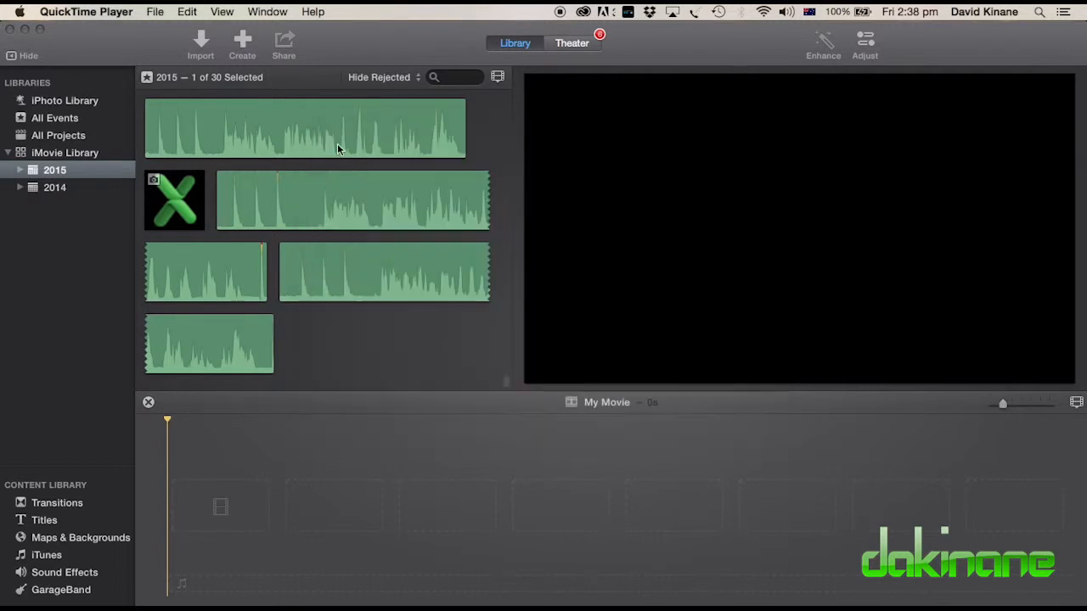
- Switch to iMovie, check its version information, and close the information window
click(141, 44)
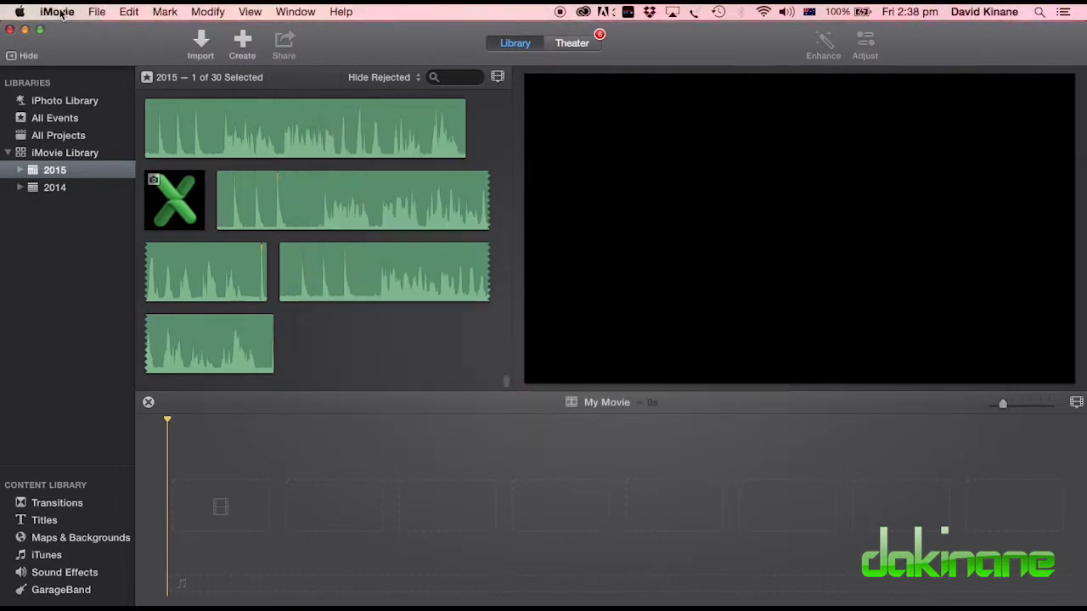
click(58, 12)
click(68, 28)
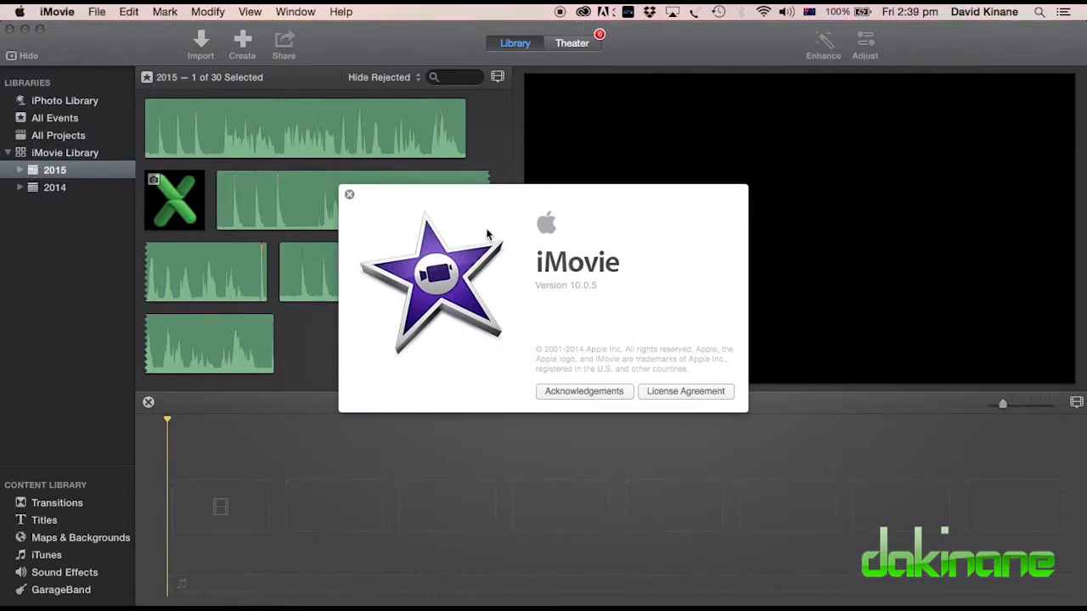
click(349, 197)
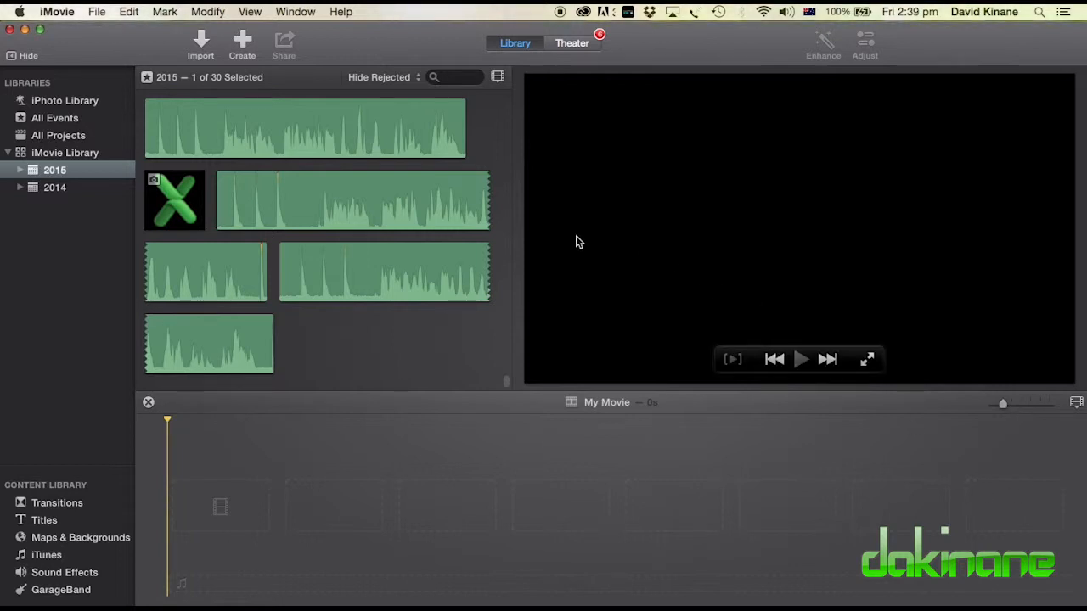
- Create a new movie with No Theme, named "imovie tutorial", in the Powerpoint slidesow event
click(97, 12)
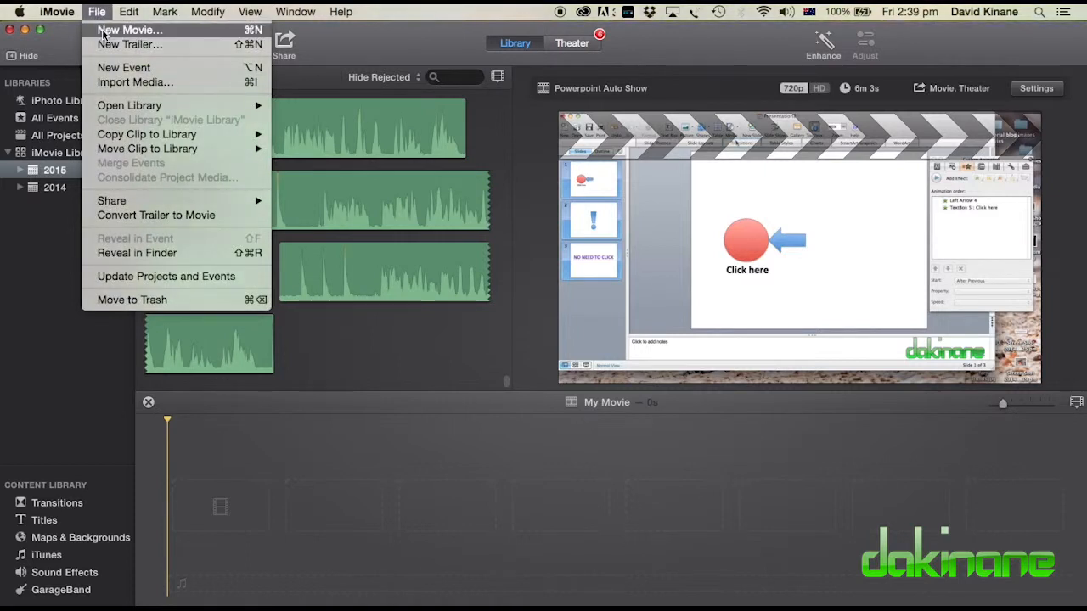
click(103, 32)
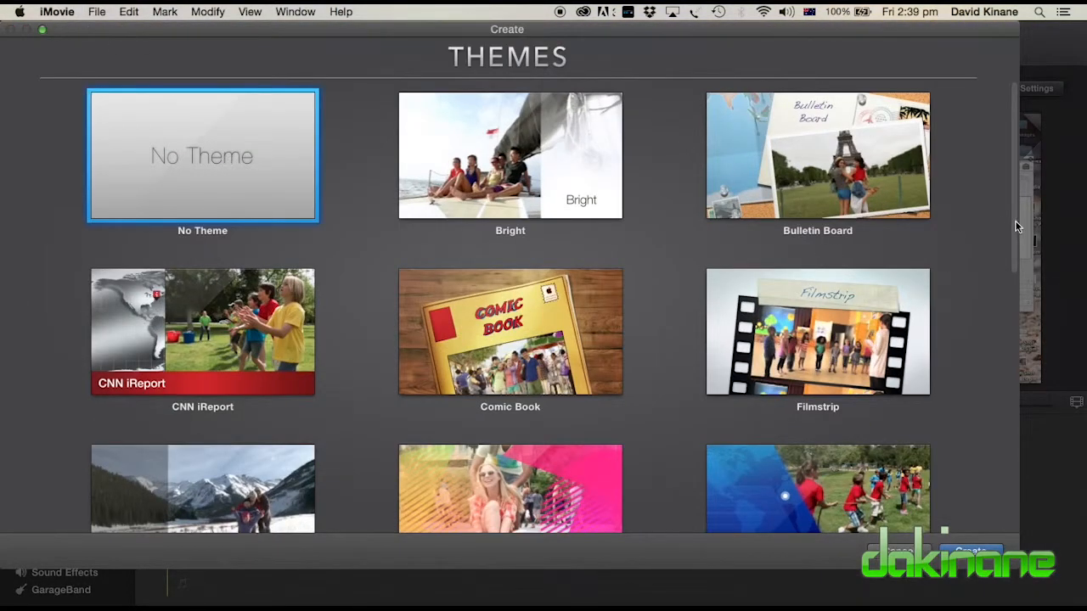
drag(1019, 225, 1009, 171)
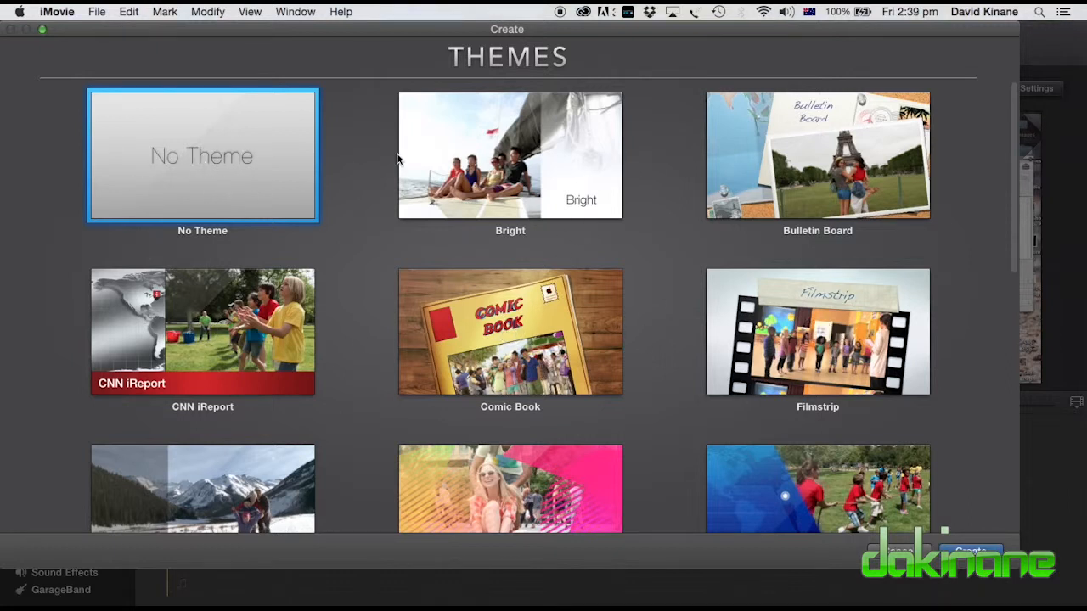
click(971, 552)
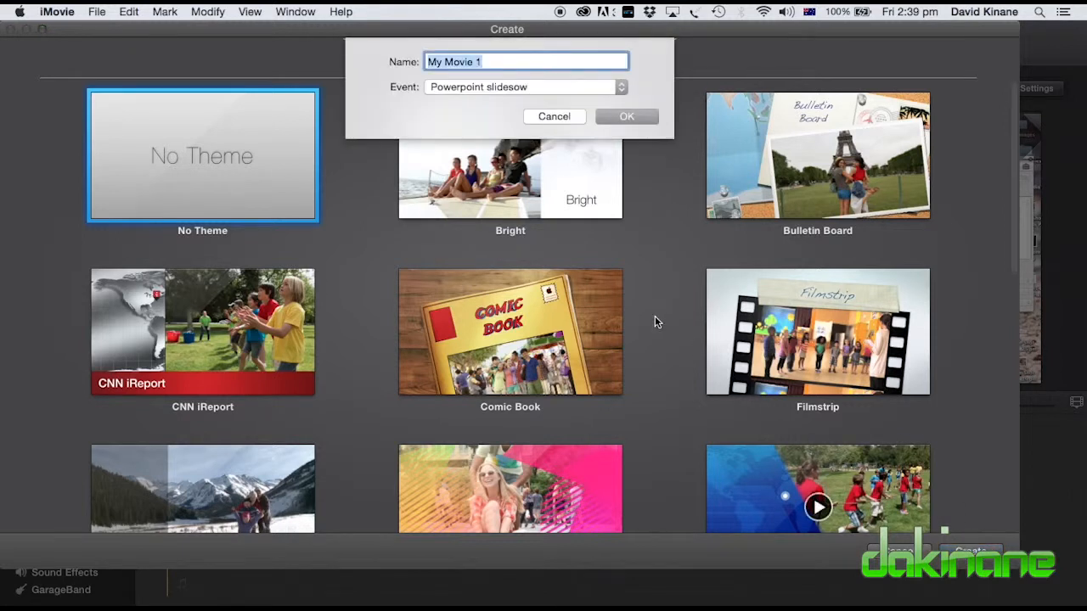
key(BackSpace)
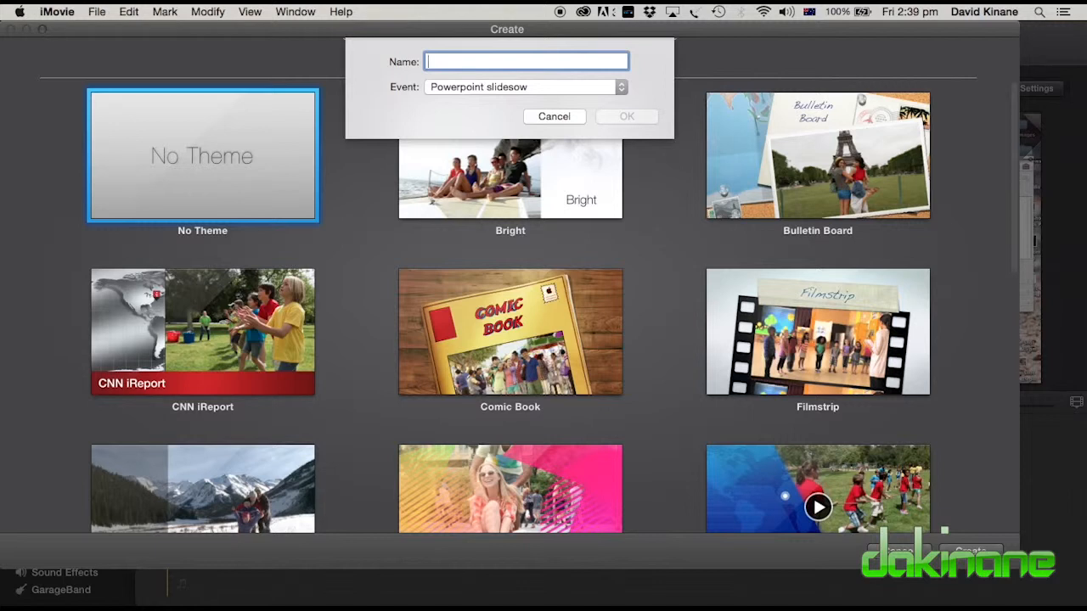
text(imovie tutorial)
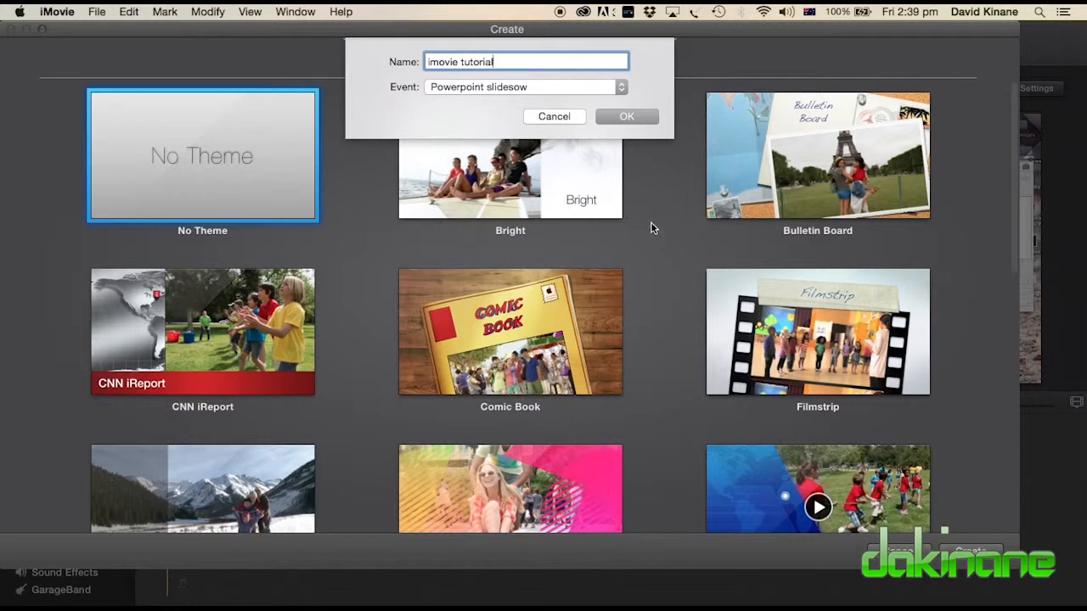
click(630, 119)
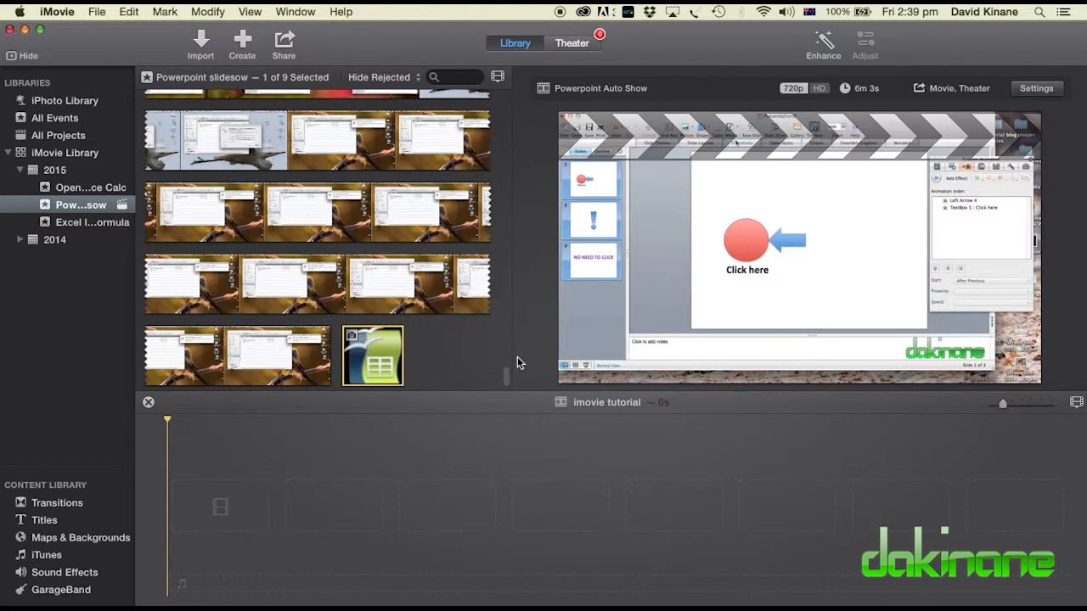
- Examine the clips in the Powerpoint slidesow event and reduce the timeline's clip zoom
mouse_move(505, 385)
mouse_down()
mouse_move(495, 101)
mouse_move(499, 395)
mouse_up()
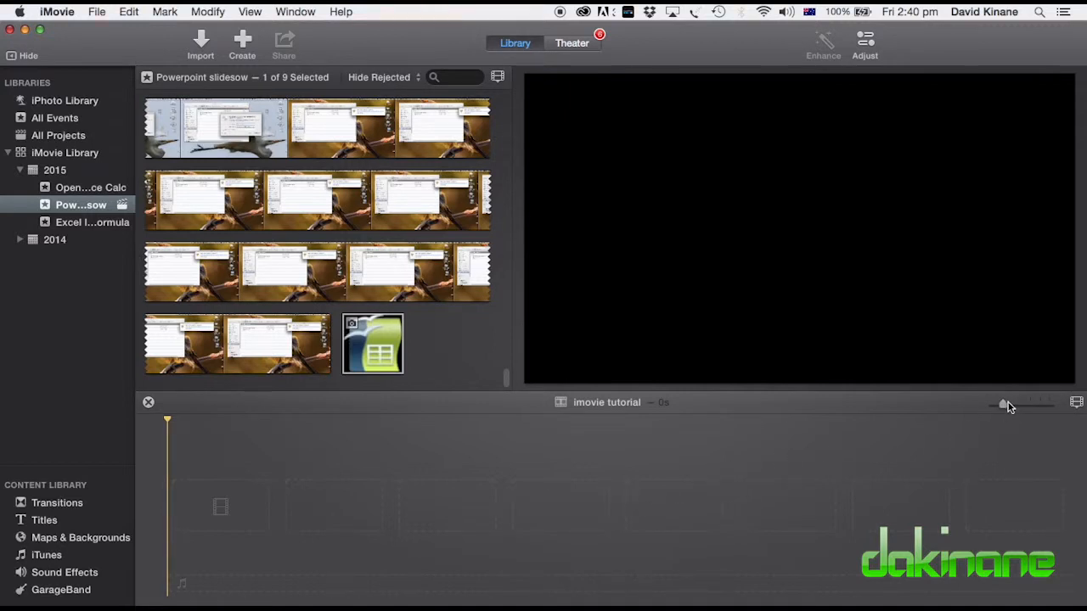
mouse_move(1003, 404)
mouse_down()
mouse_move(1037, 408)
mouse_move(986, 409)
mouse_up()
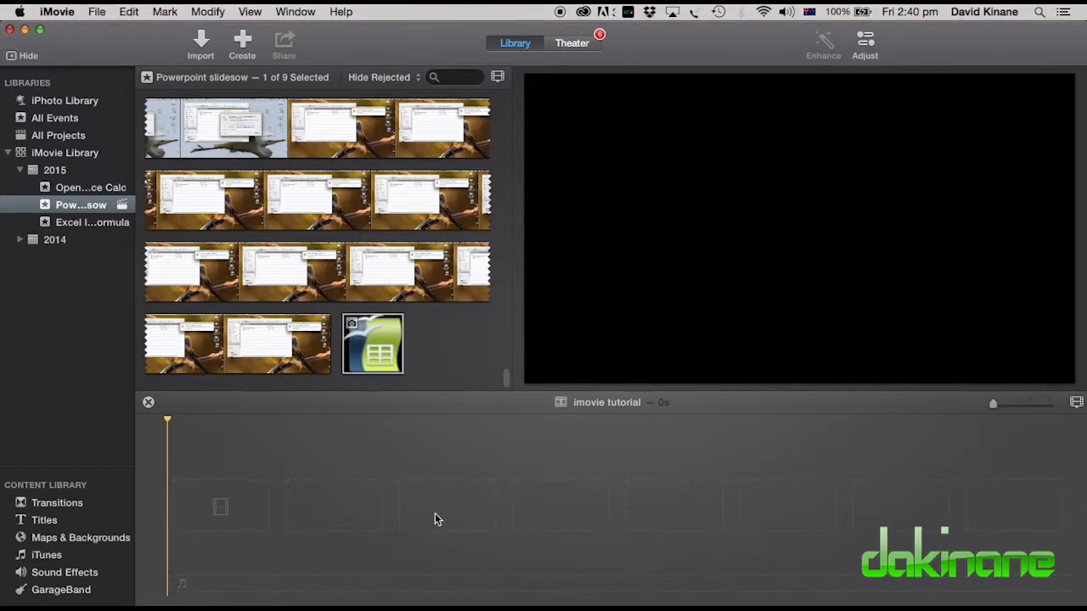
click(290, 356)
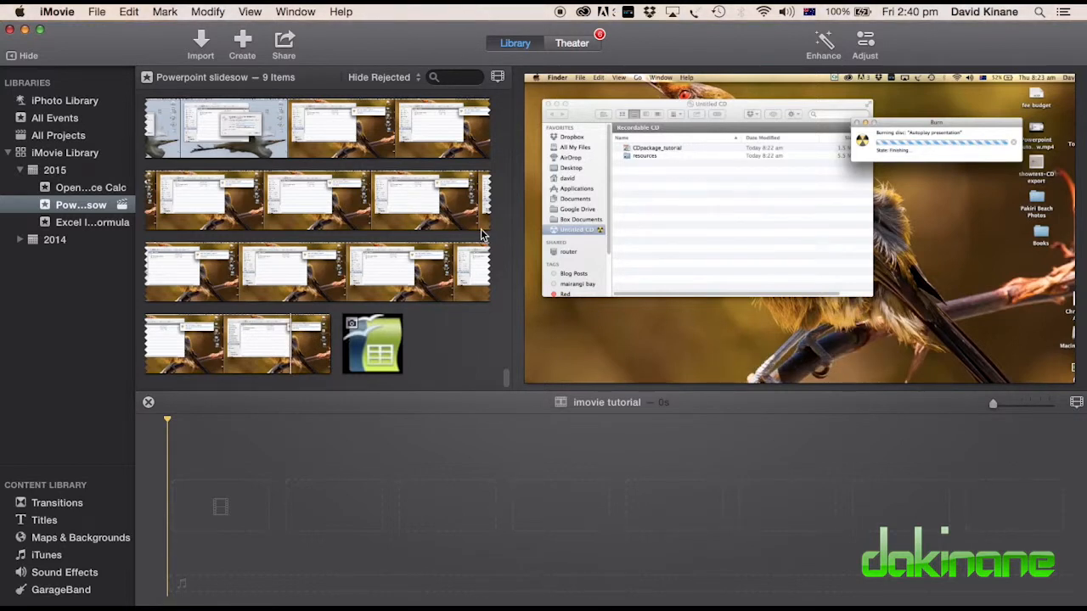
- Open the iPhoto Library and search its events for "garde"
click(68, 101)
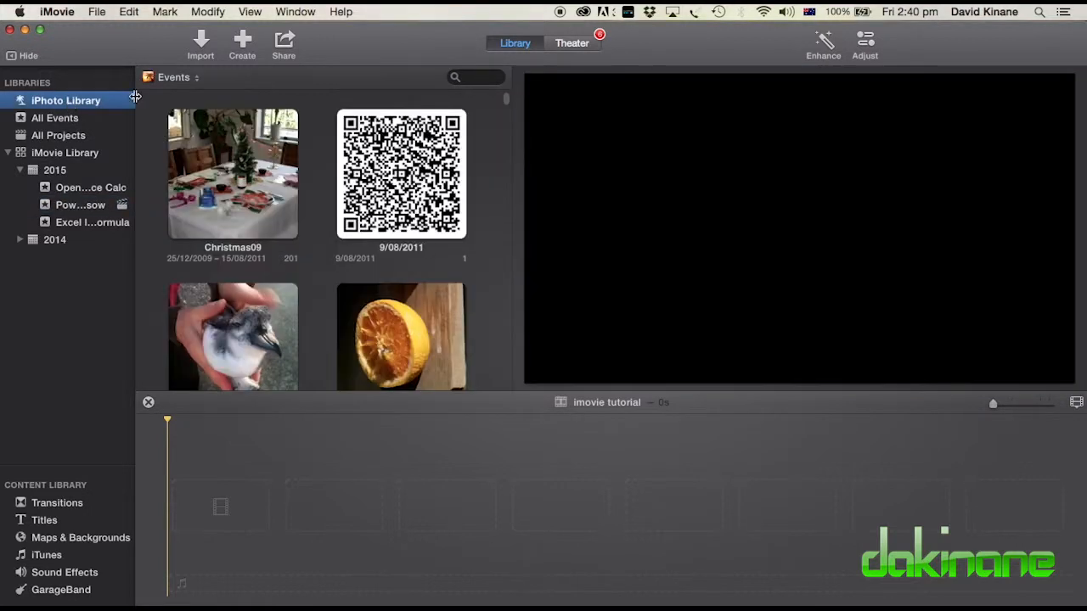
mouse_move(508, 102)
mouse_down()
mouse_move(514, 184)
mouse_move(512, 97)
mouse_up()
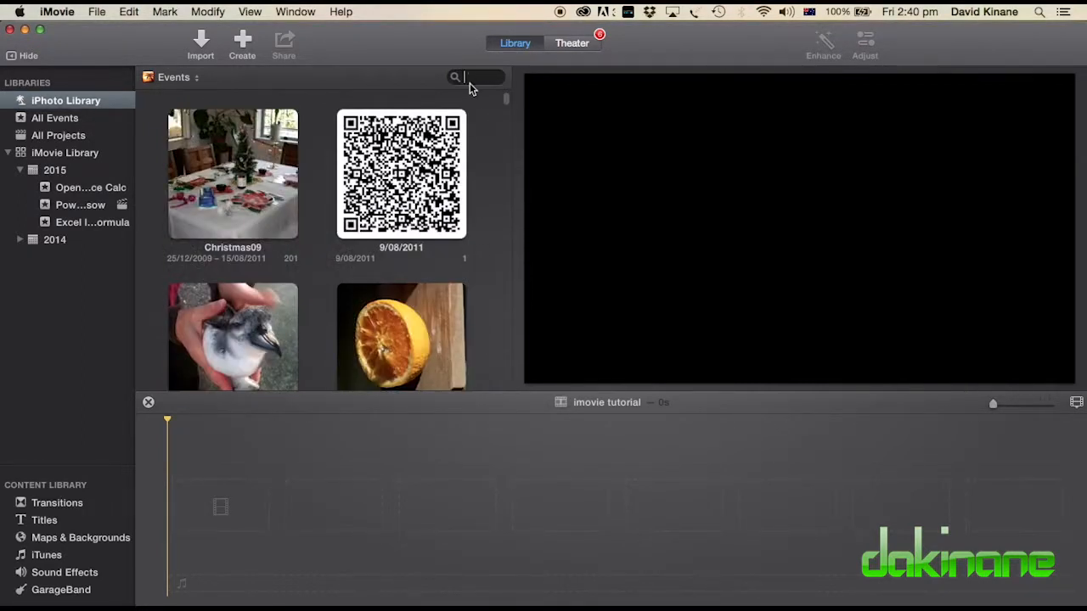
text(gard)
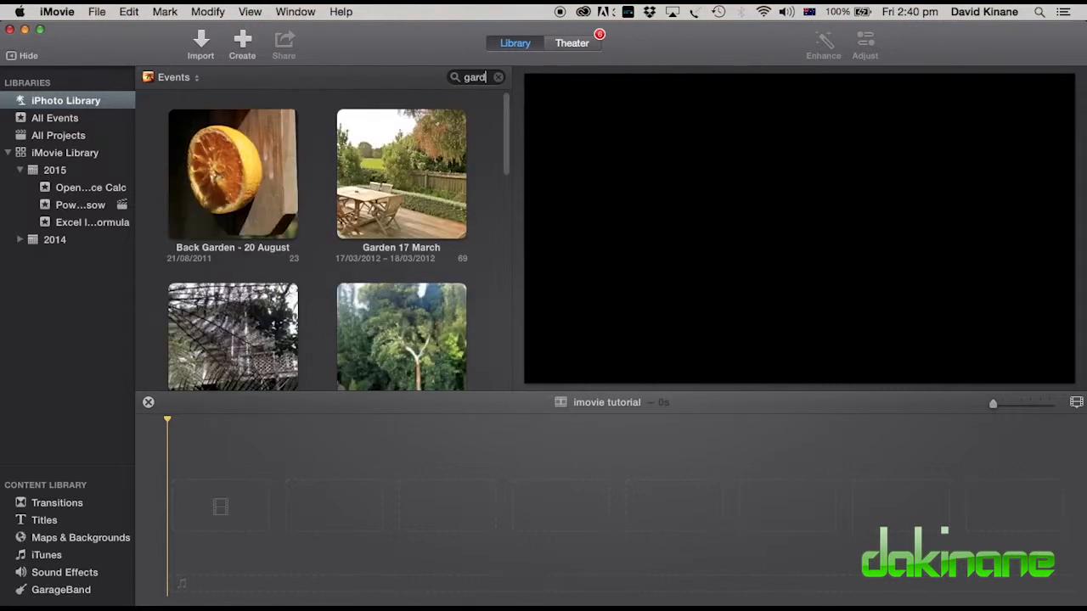
text(en vid)
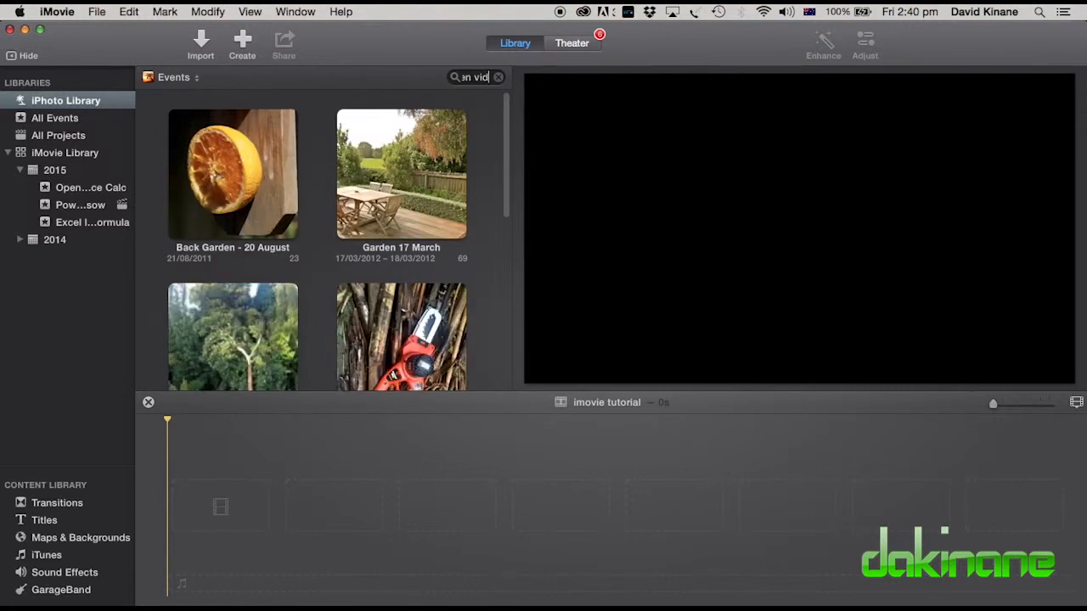
key(BackSpace)
key(BackSpace)
key(BackSpace)
key(BackSpace)
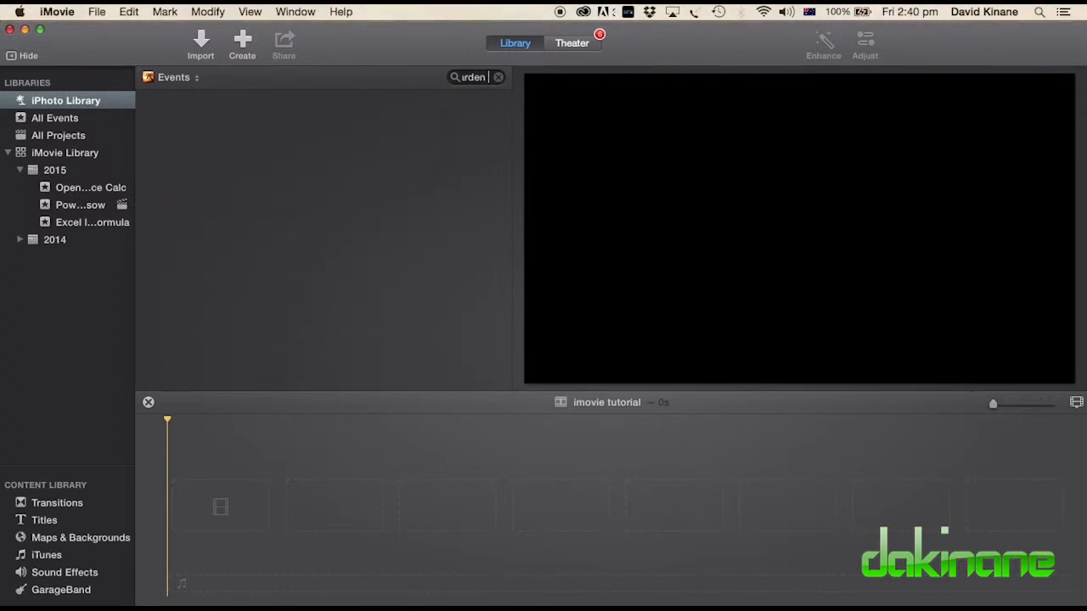
drag(507, 180, 511, 142)
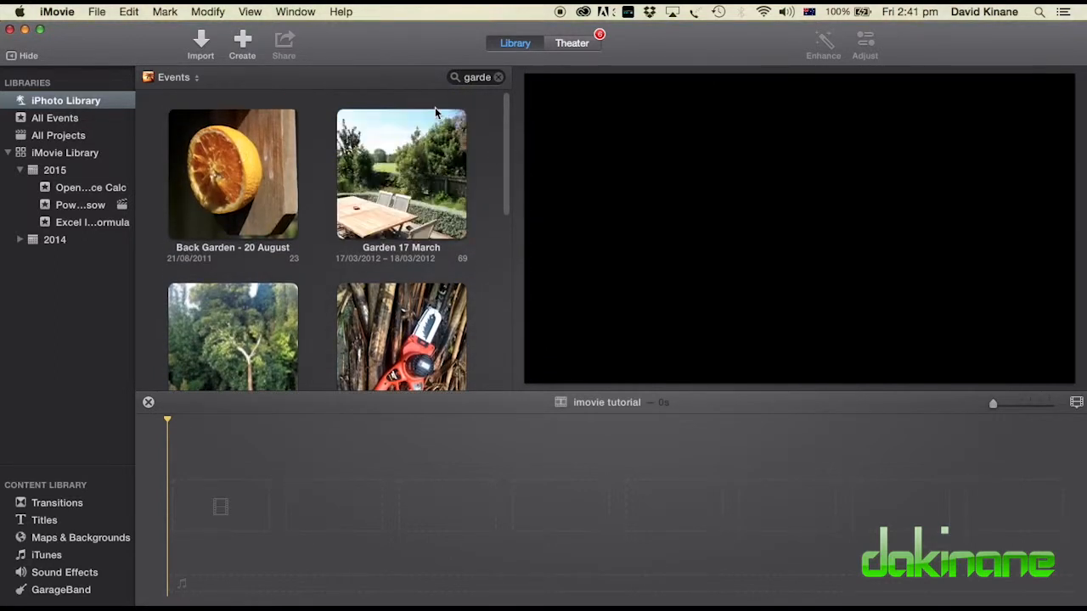
- Clear the event search and check the iPhoto Library's browsing categories, keeping Events selected
click(498, 78)
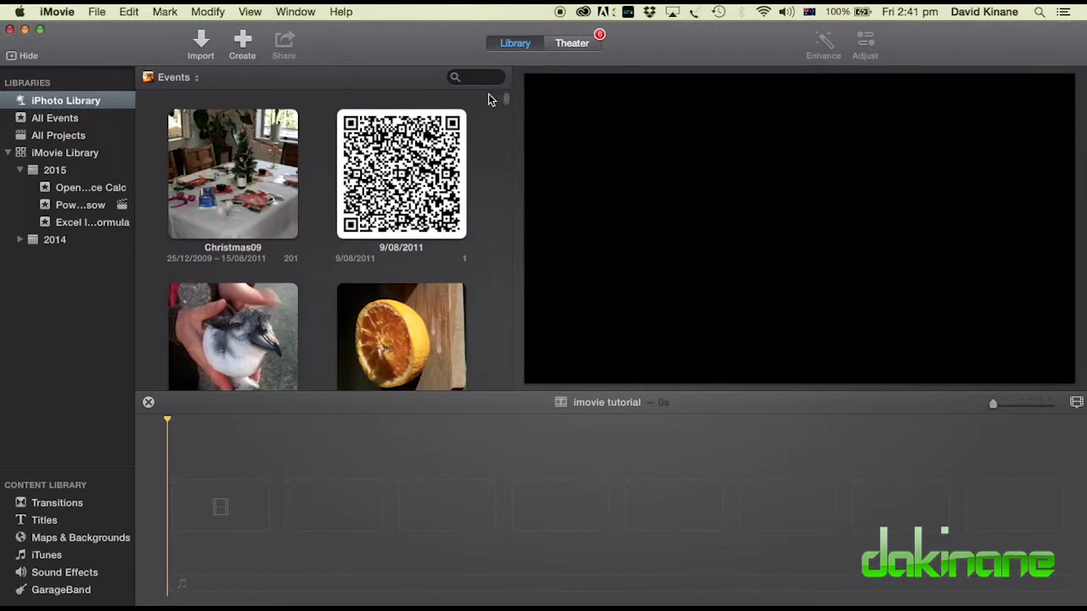
click(179, 81)
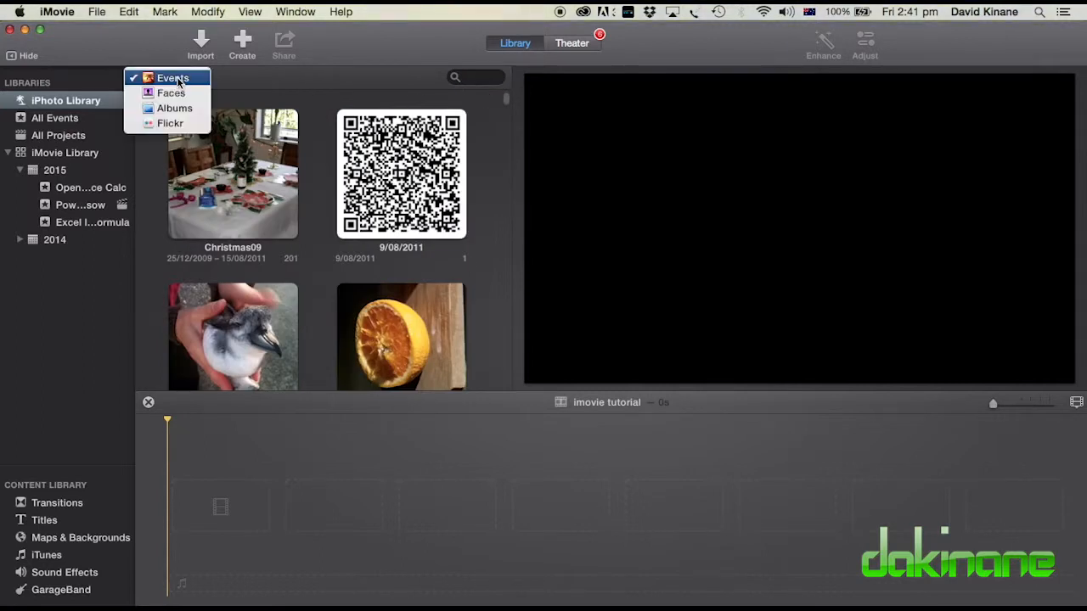
click(179, 81)
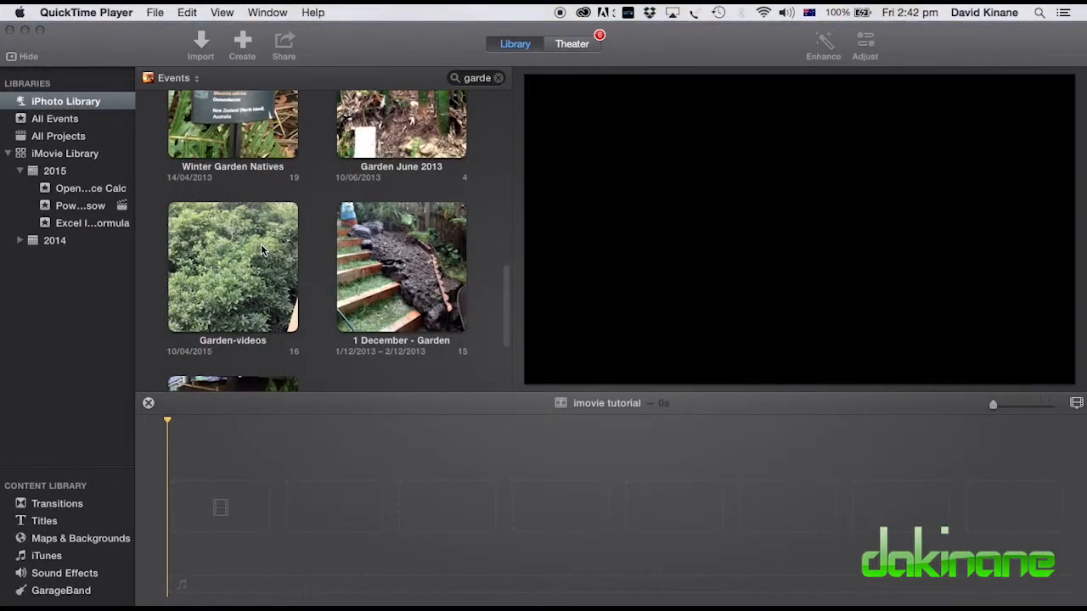
- Open the Garden-videos event in the iPhoto Library
double_click(246, 266)
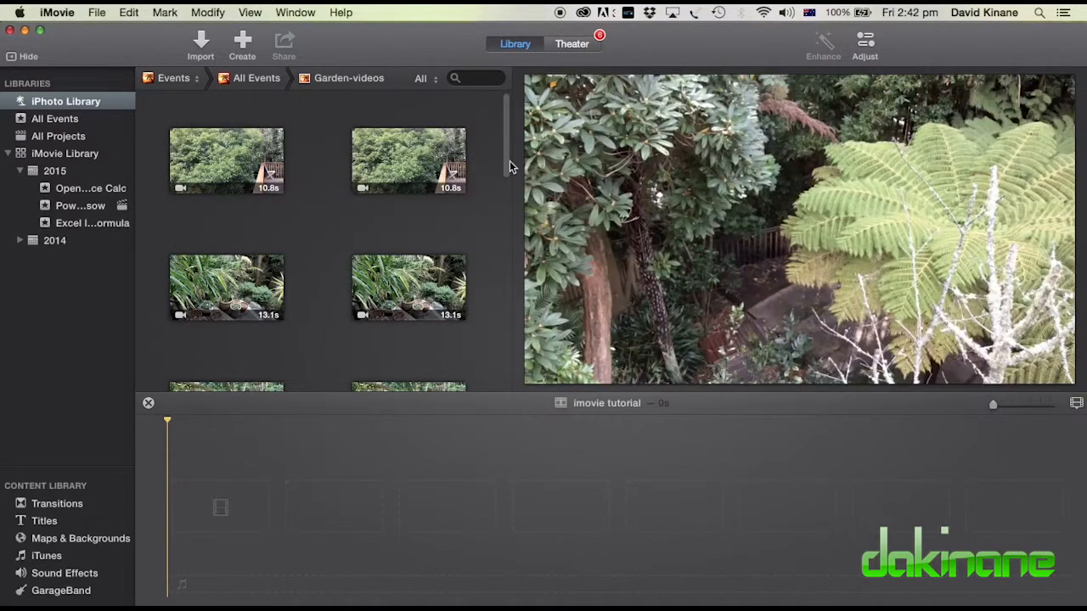
drag(509, 161, 519, 136)
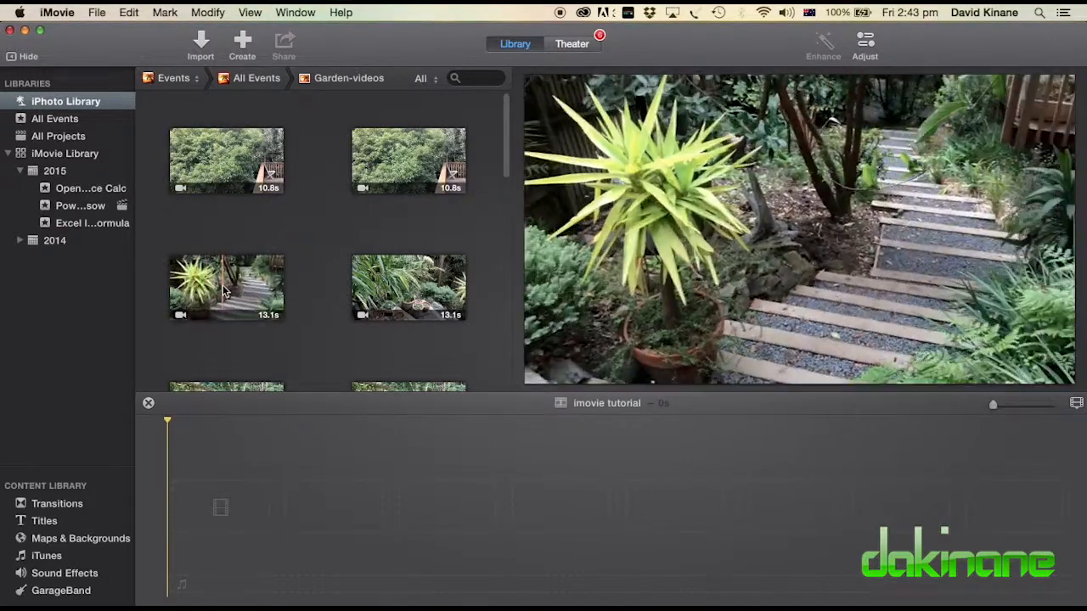
- Add the first 10.8 s wooden deck clip from Garden-videos to the start of the empty timeline
scroll(314, 270, down, 5)
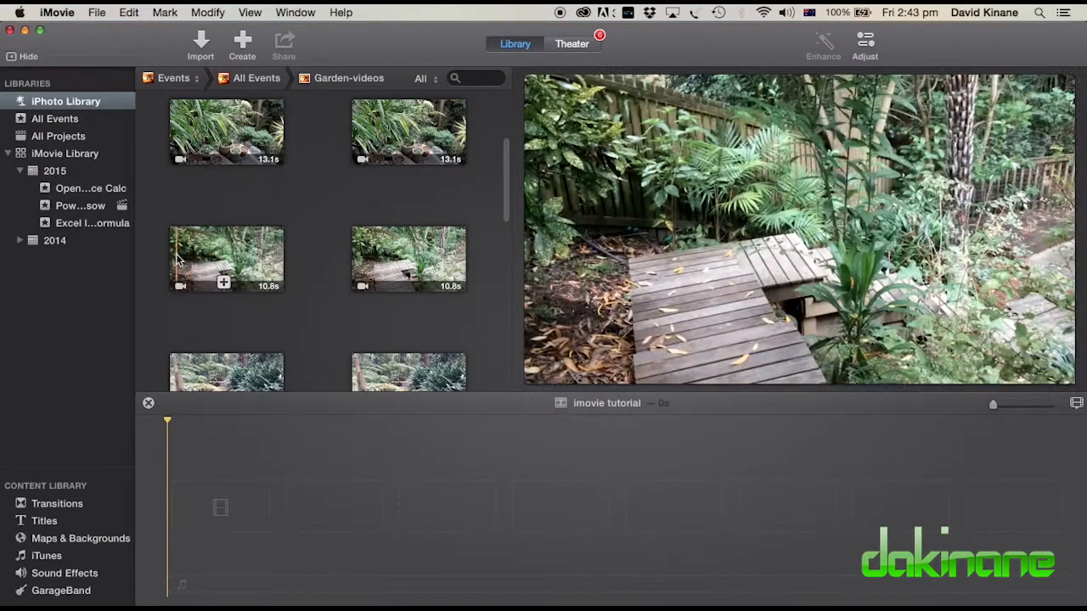
click(242, 251)
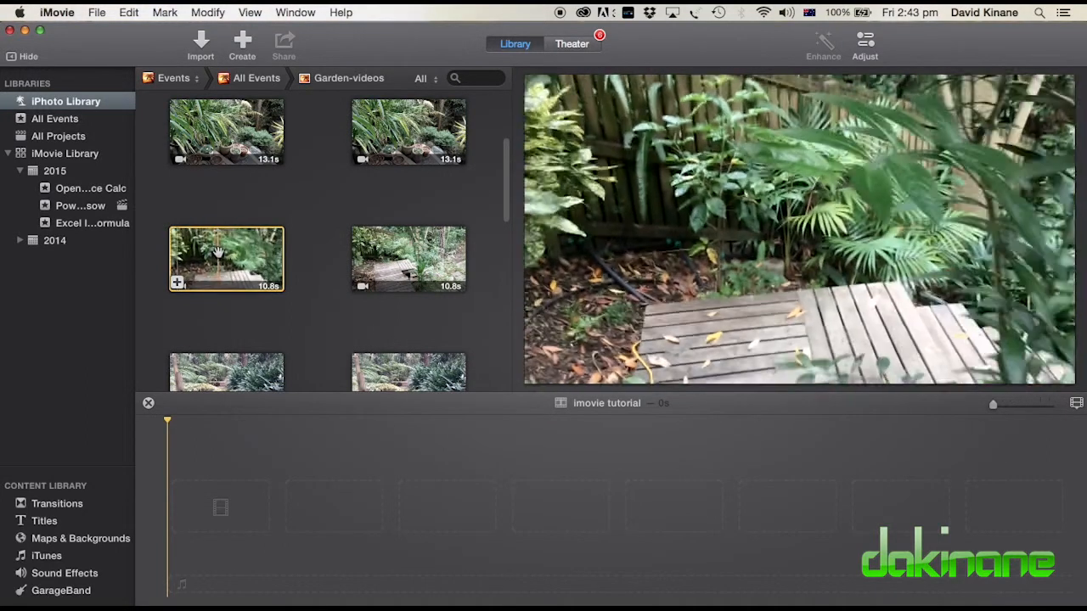
drag(220, 252, 220, 517)
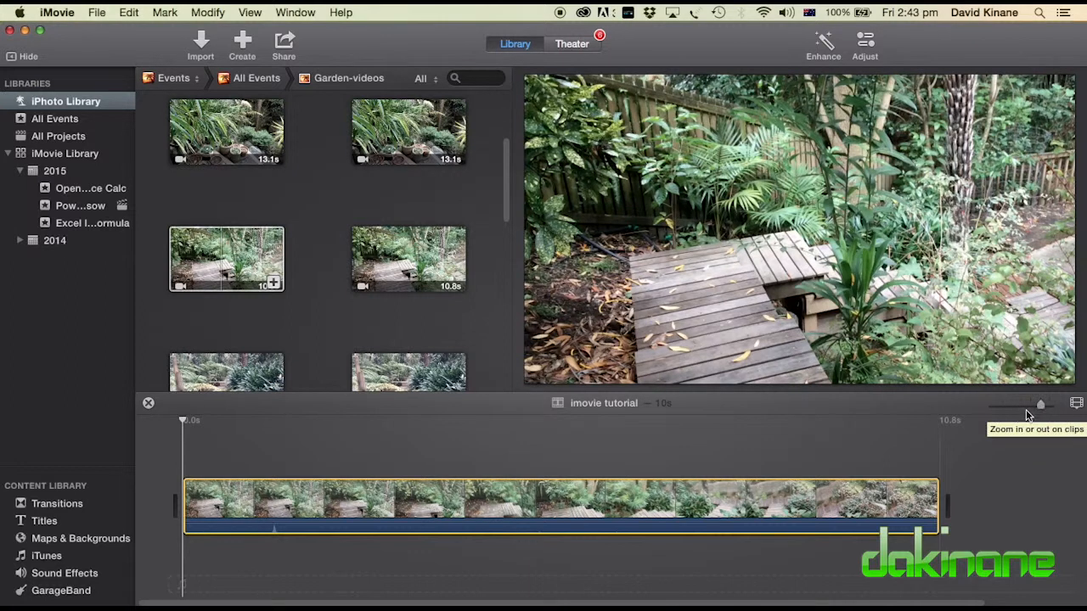
- Shrink the timeline clips and place the first 15.3 s garden clip after the wooden deck clip
drag(1043, 409, 990, 408)
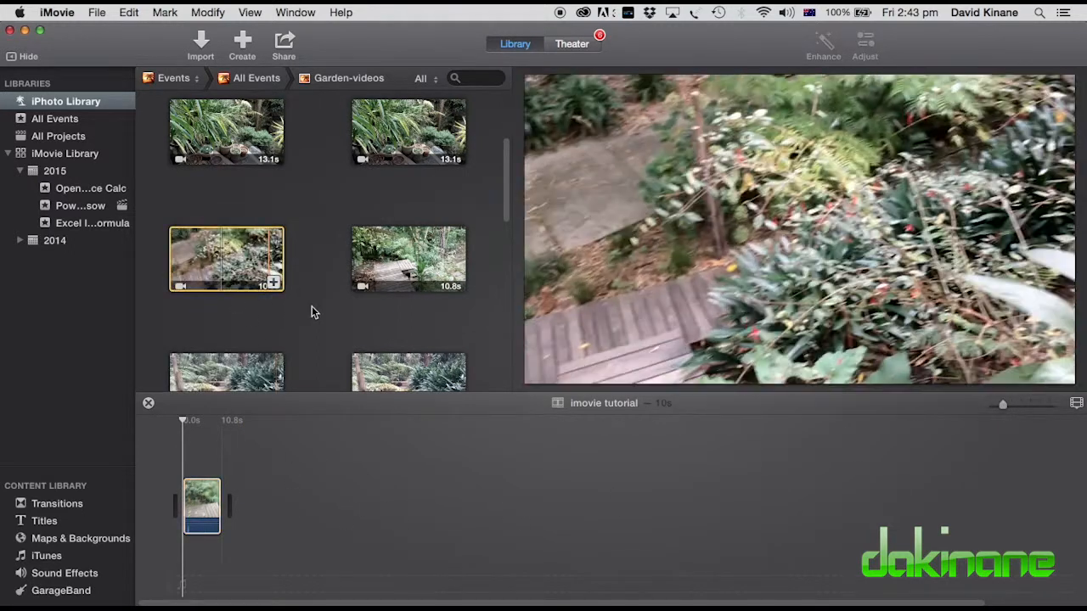
scroll(310, 322, down, 3)
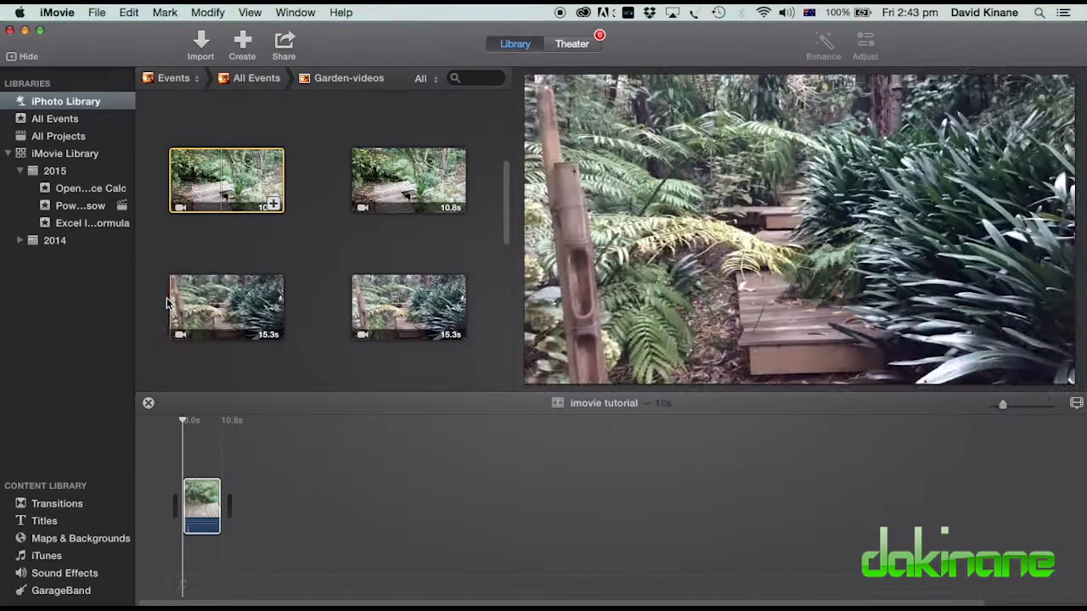
drag(169, 301, 246, 507)
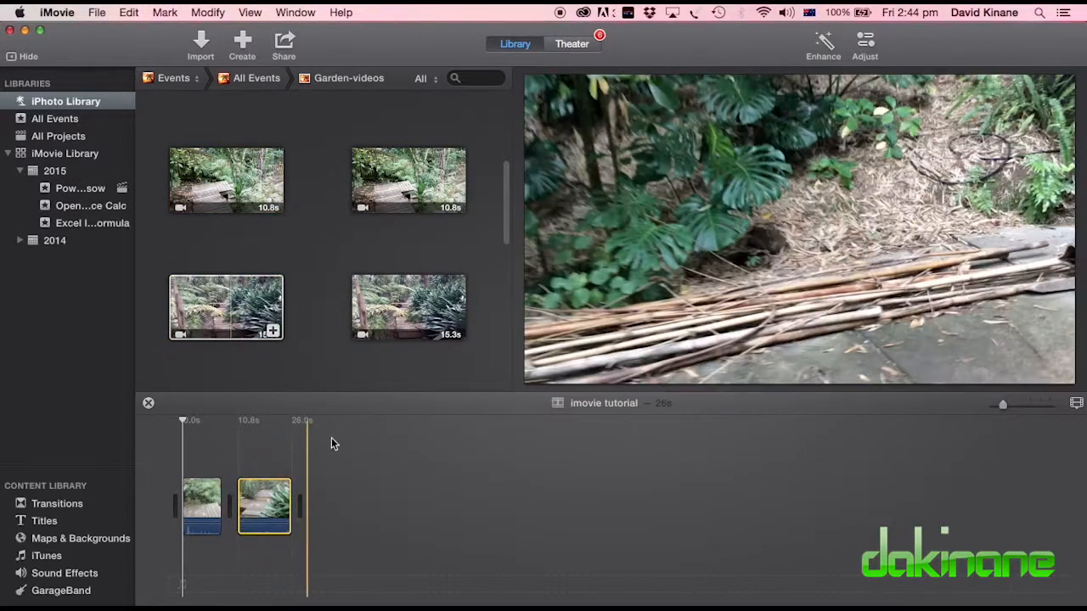
- Add the first 11.8 s stream clip from Garden-videos after the 15.3 s garden clip on the timeline
scroll(314, 350, down, 3)
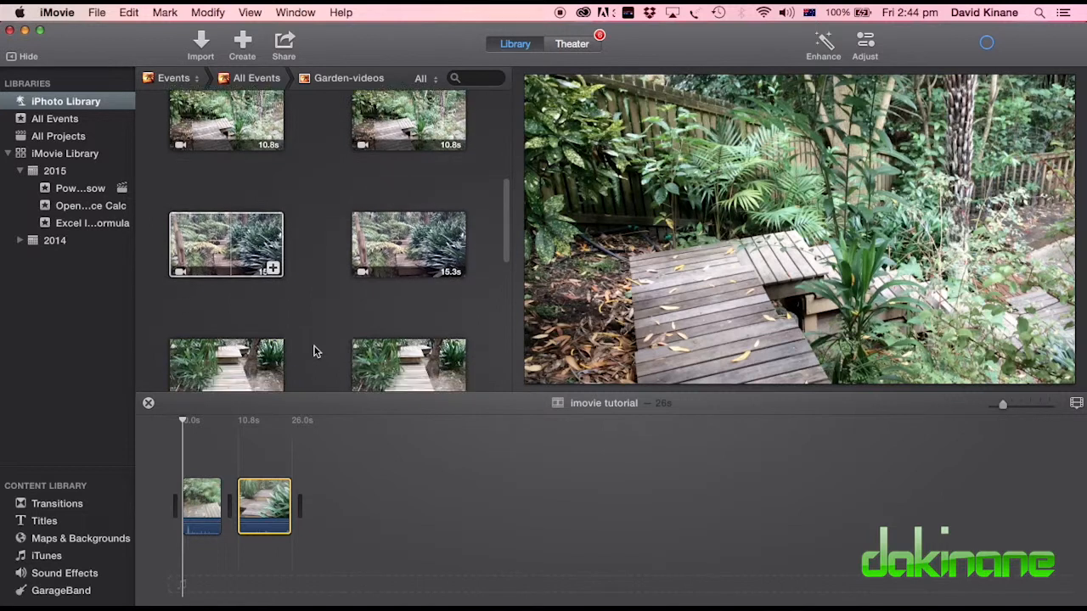
scroll(313, 351, down, 3)
click(171, 312)
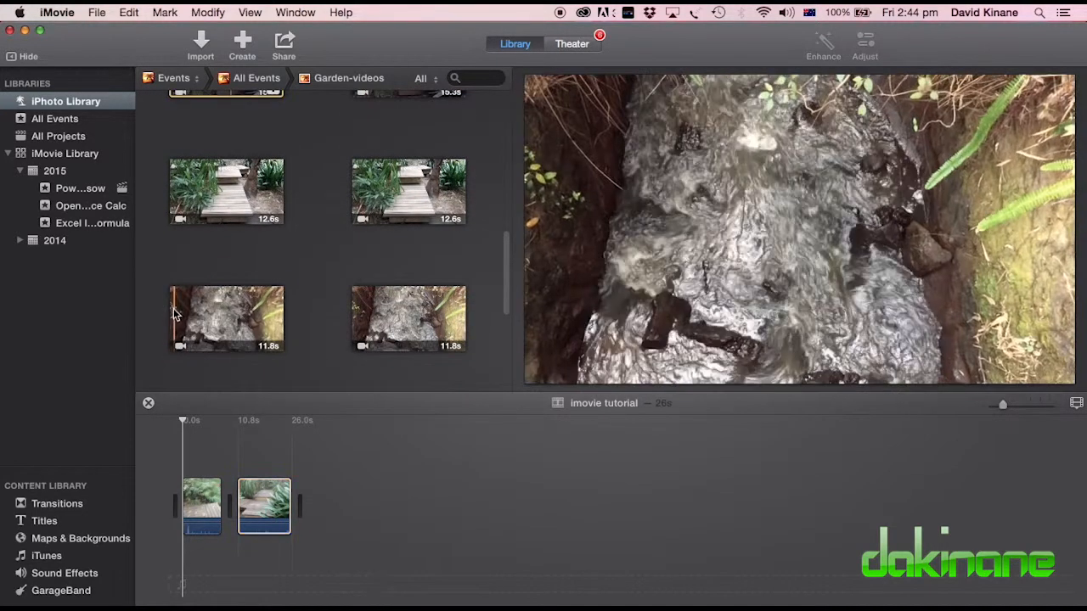
drag(169, 315, 311, 320)
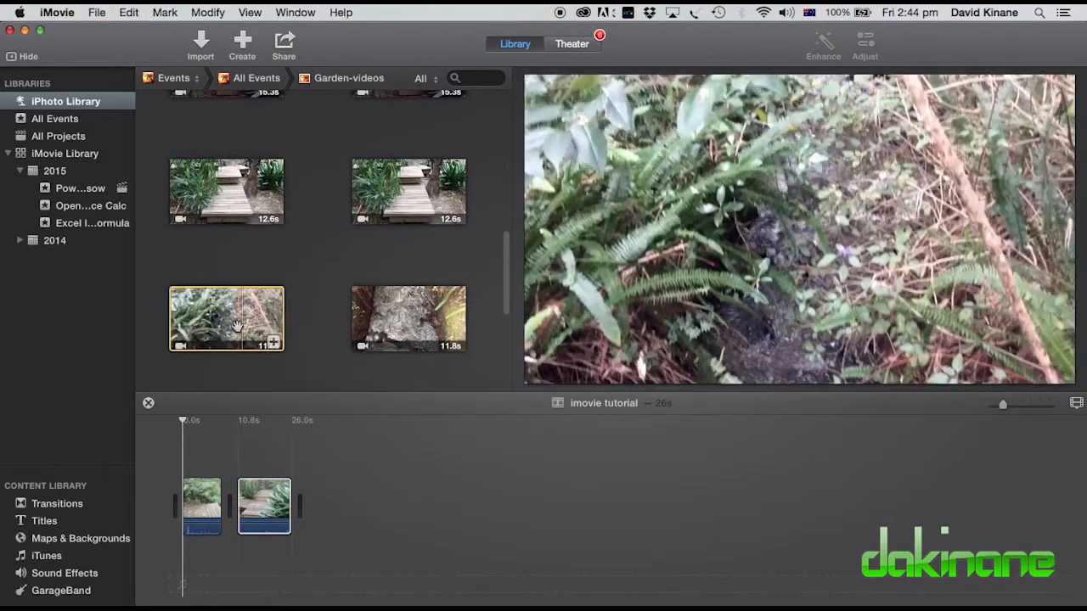
drag(221, 321, 332, 502)
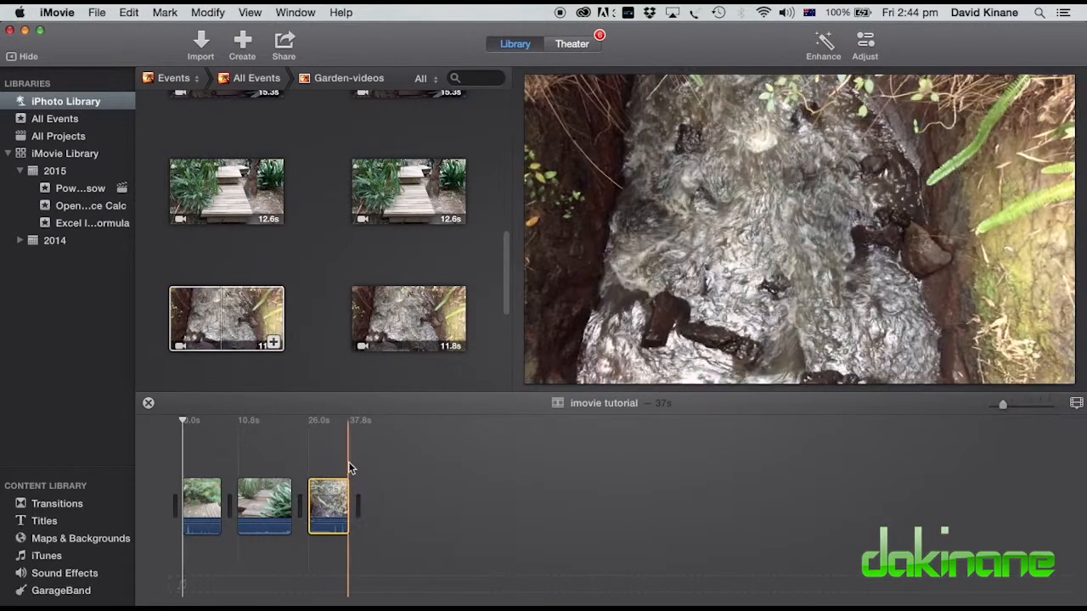
- Add the first 10.5 s deck-and-steps clip from Garden-videos to the end of the timeline
scroll(293, 353, down, 3)
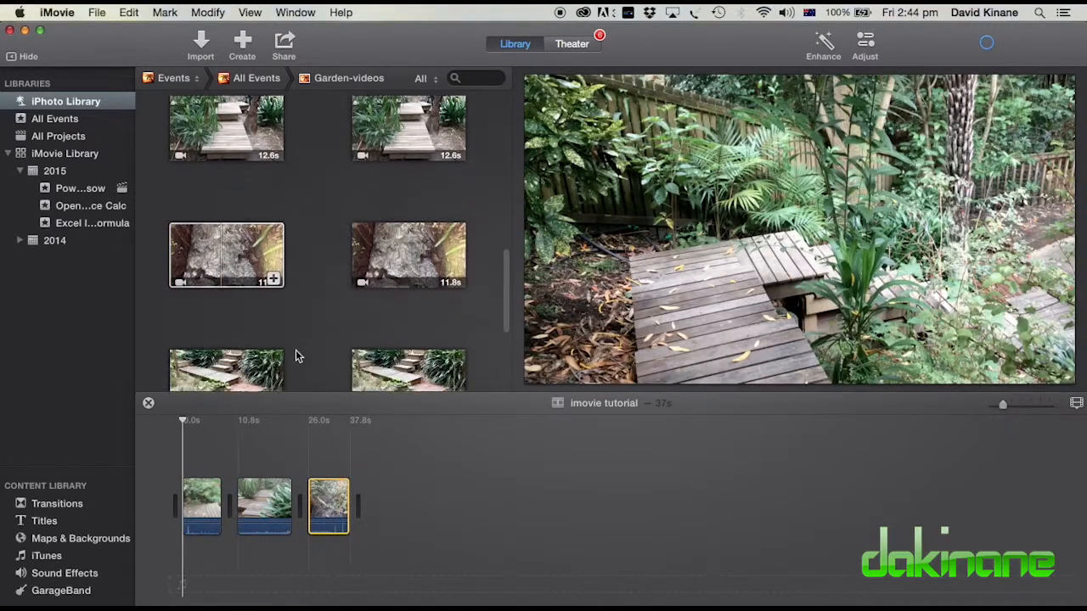
drag(165, 322, 371, 505)
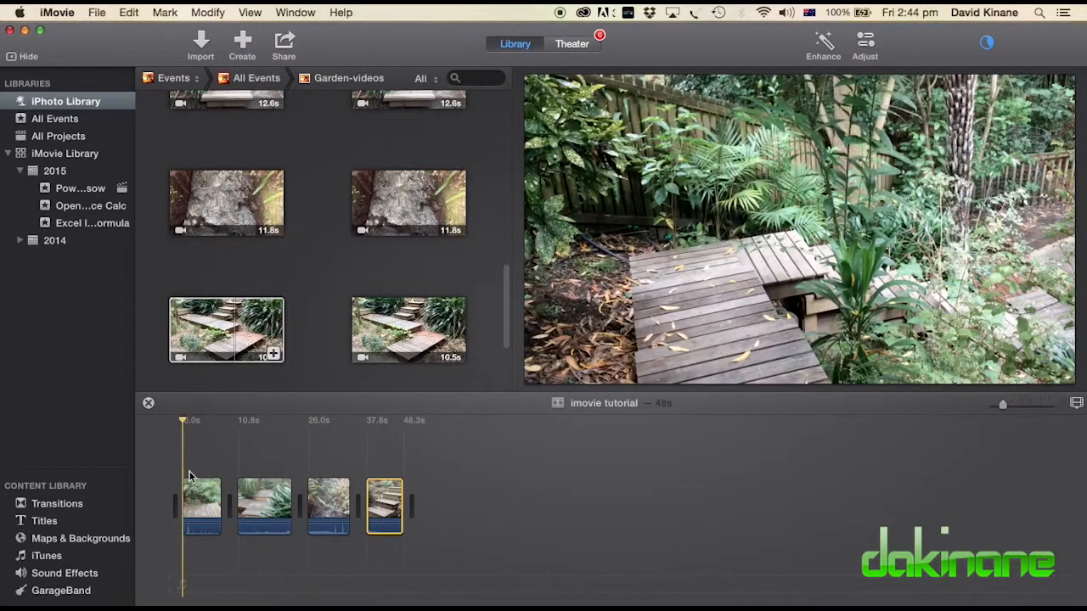
key(space)
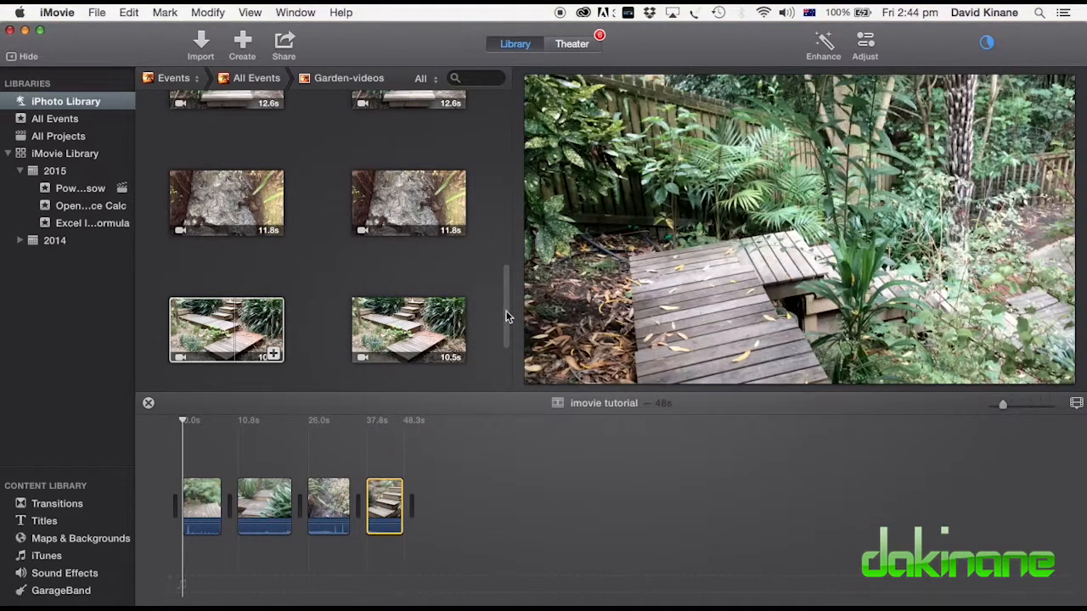
scroll(505, 339, down, 3)
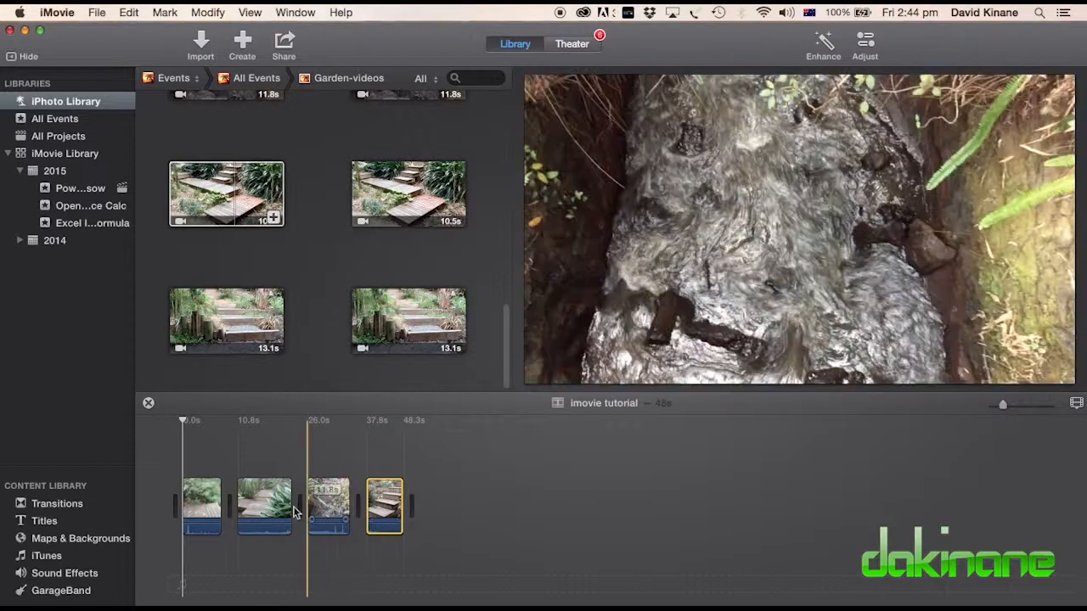
- Try swapping the second garden clip with the stream clip and back, and remove the stream clip from the timeline
click(265, 507)
drag(266, 507, 332, 507)
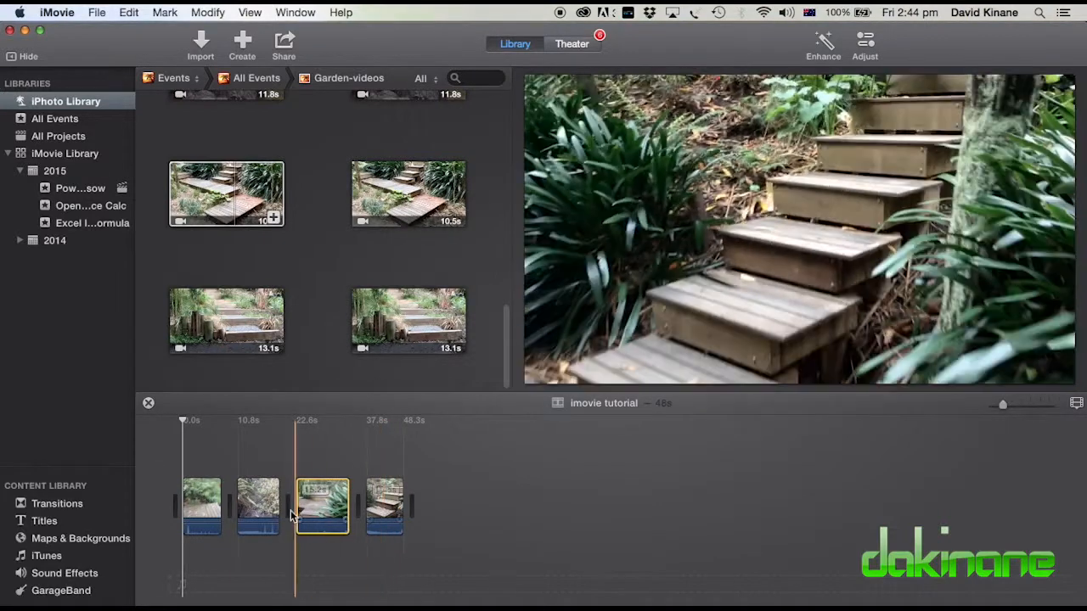
drag(257, 507, 344, 522)
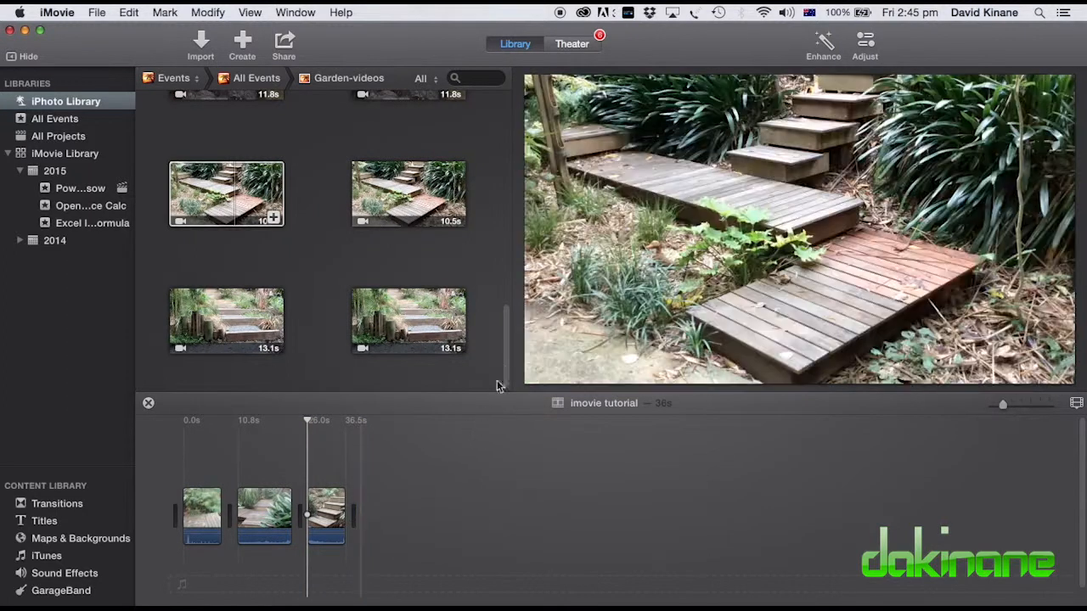
- Add the first 10.5 s deck-and-steps clip once more as the last timeline clip and select it
mouse_move(506, 371)
mouse_down()
mouse_move(502, 303)
mouse_move(512, 372)
mouse_up()
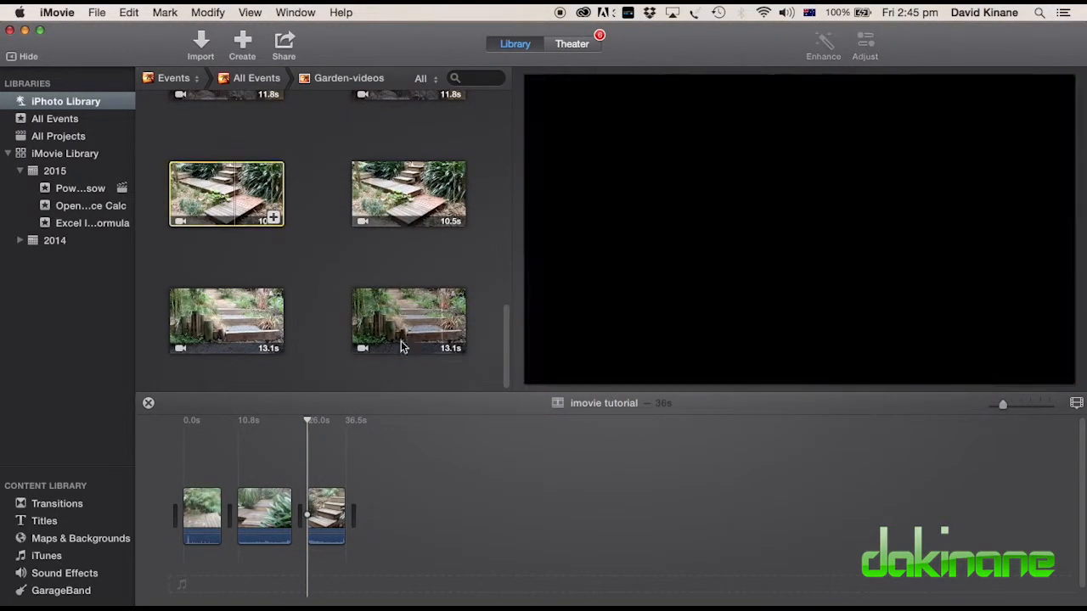
drag(214, 219, 374, 514)
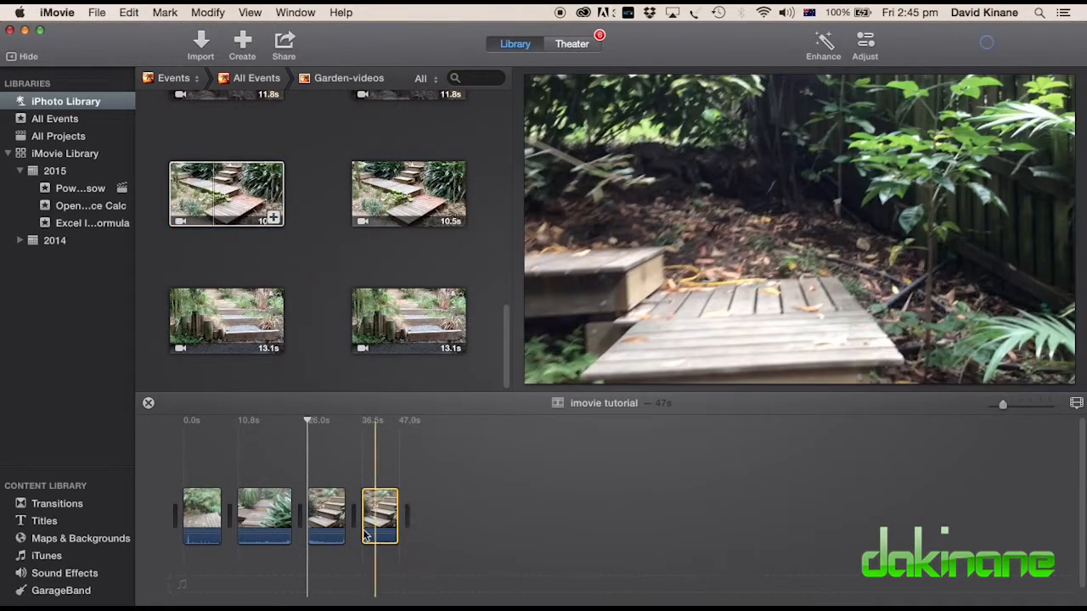
click(380, 529)
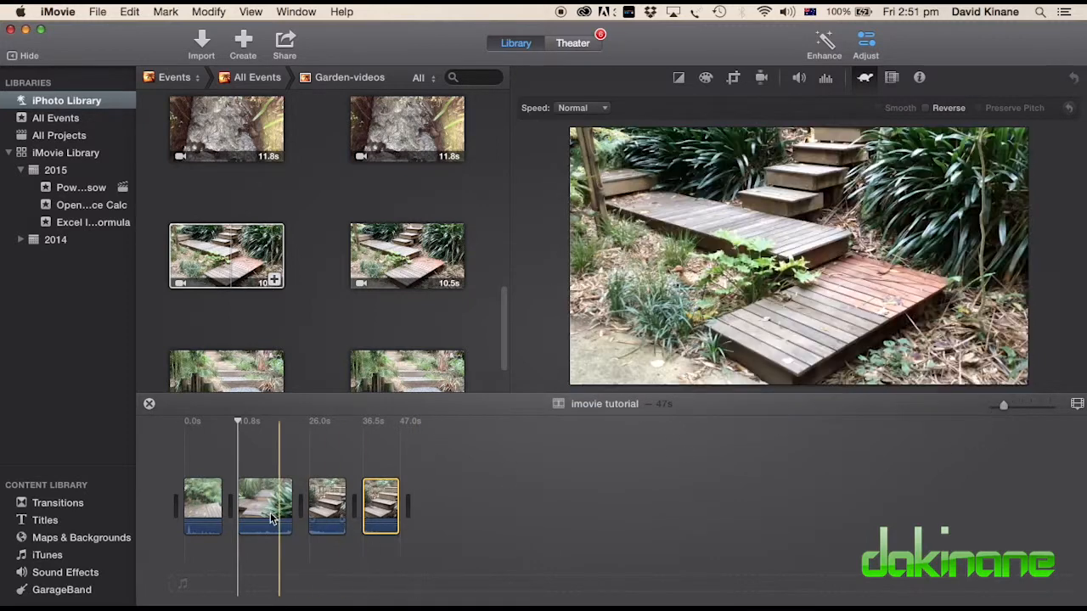
- Preview the first two timeline clips by scrubbing through them, ending with the playhead at the start of the second clip
click(203, 504)
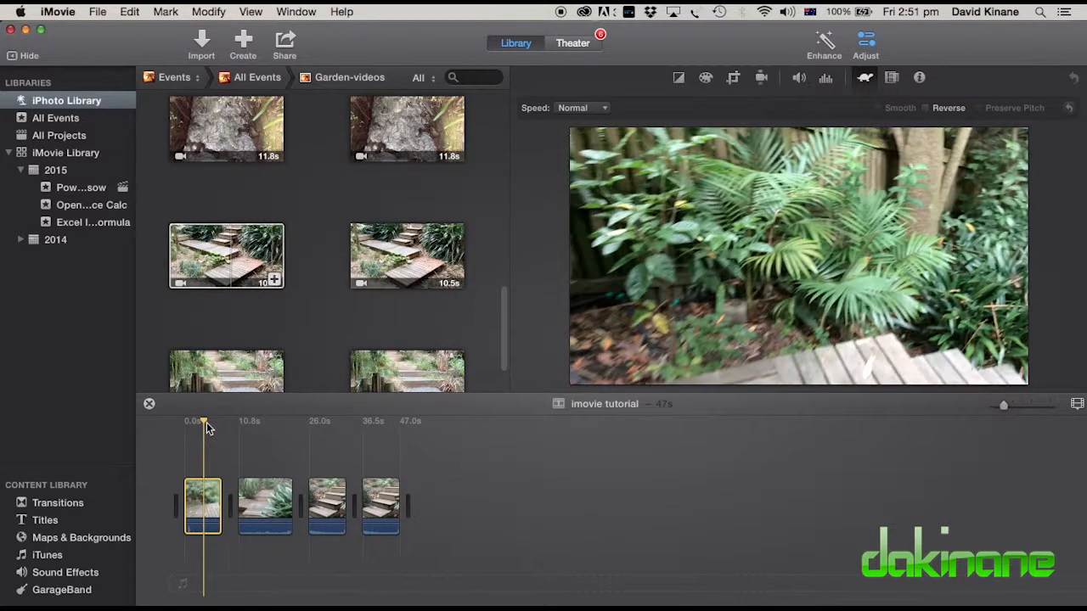
drag(205, 423, 213, 426)
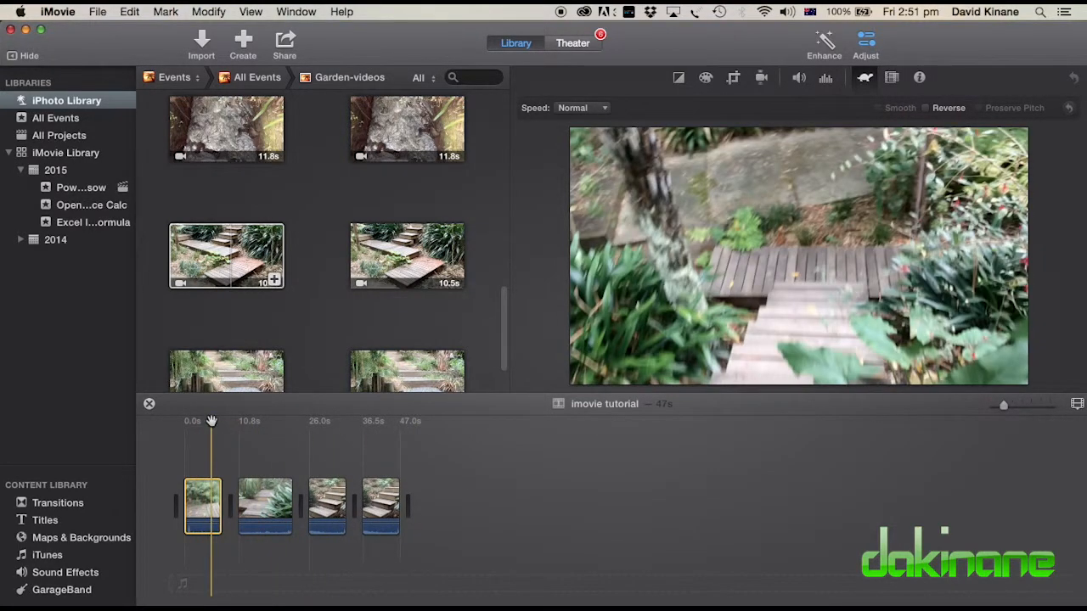
drag(211, 422, 226, 426)
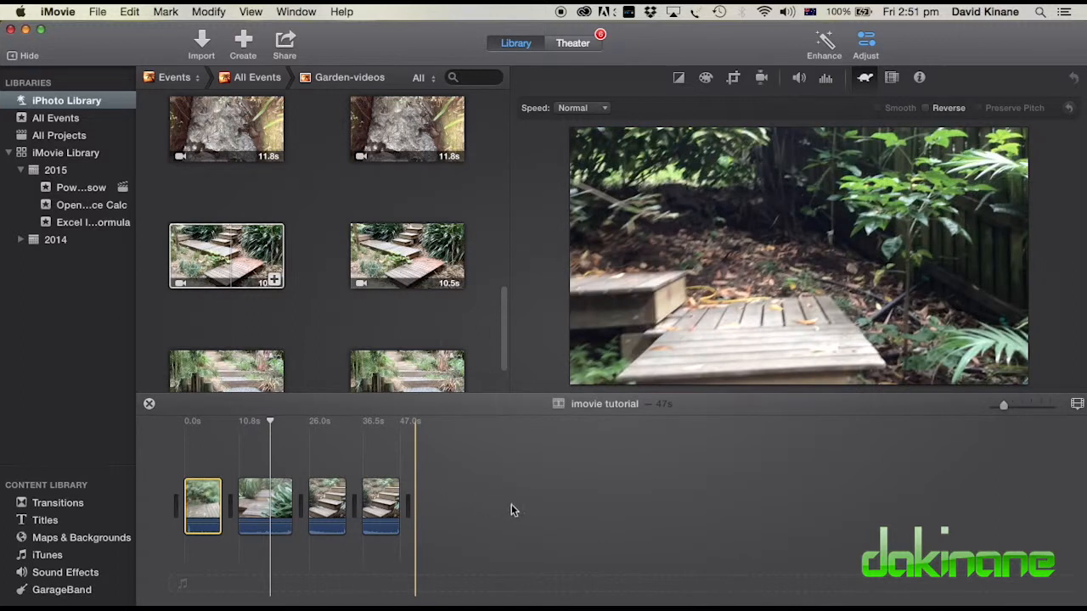
key(space)
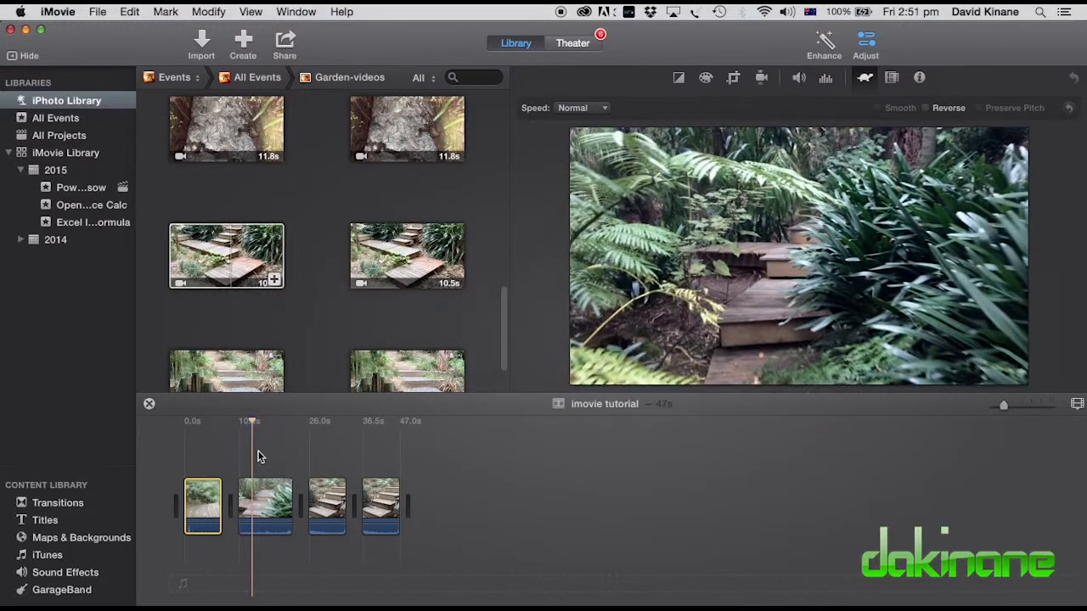
click(249, 421)
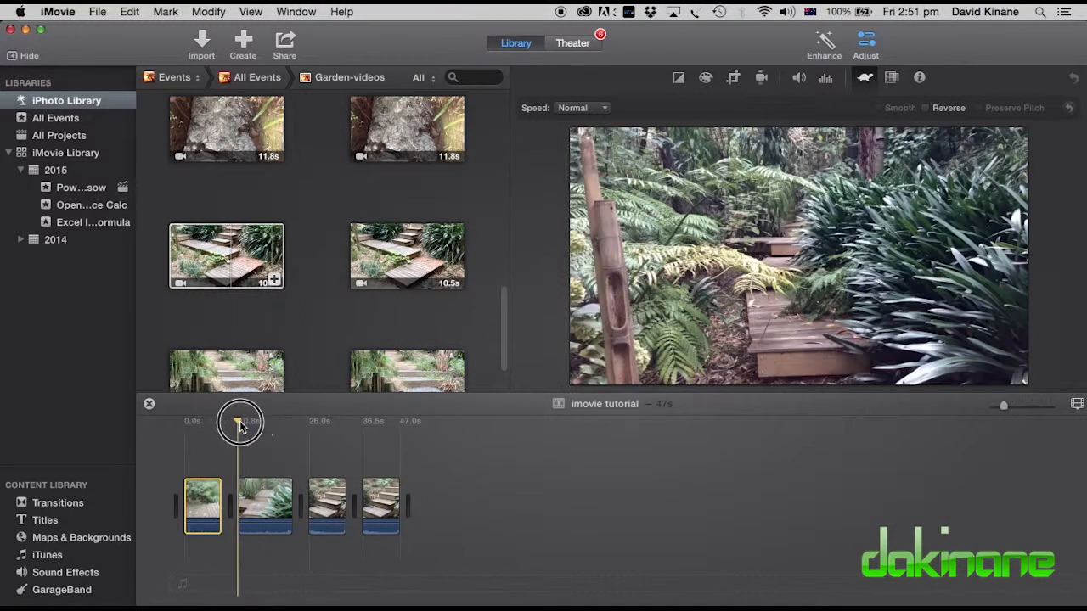
- Select the second timeline clip and position the playhead about 8.8 s into it
drag(1003, 406, 1029, 408)
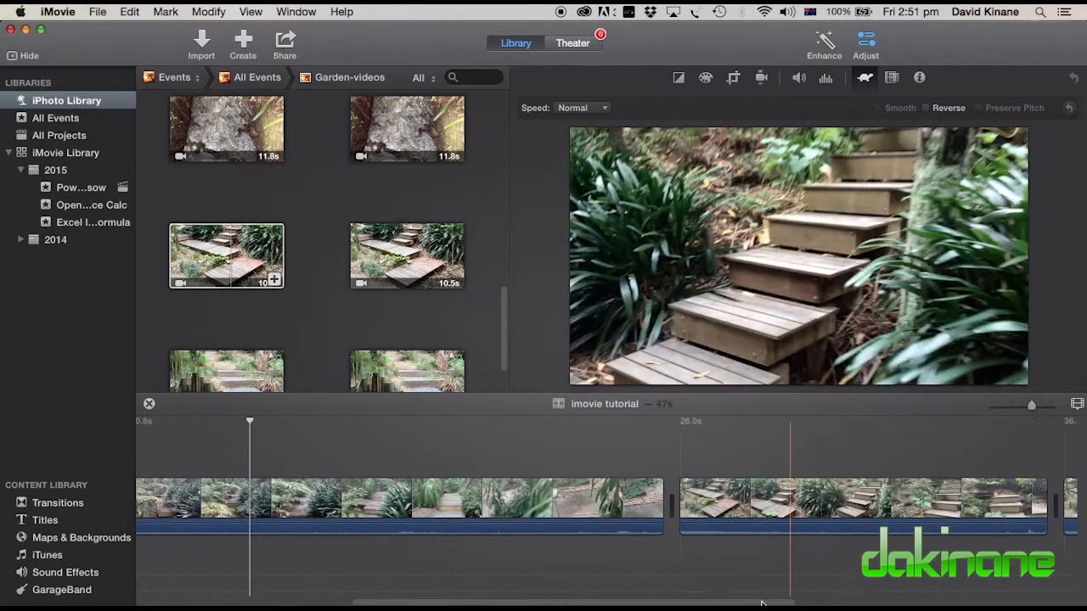
drag(745, 603, 626, 589)
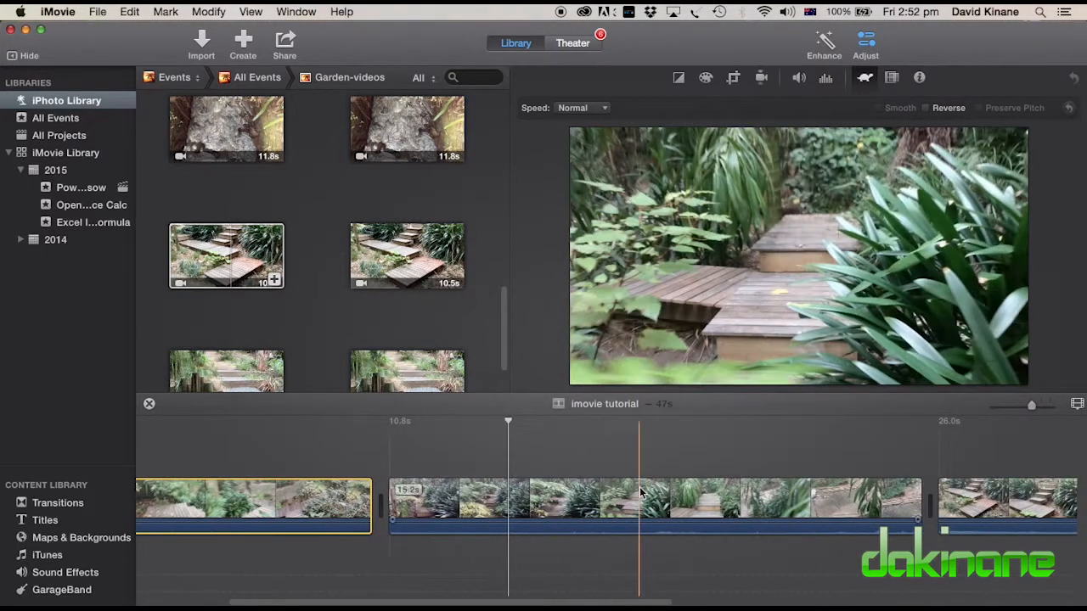
click(641, 493)
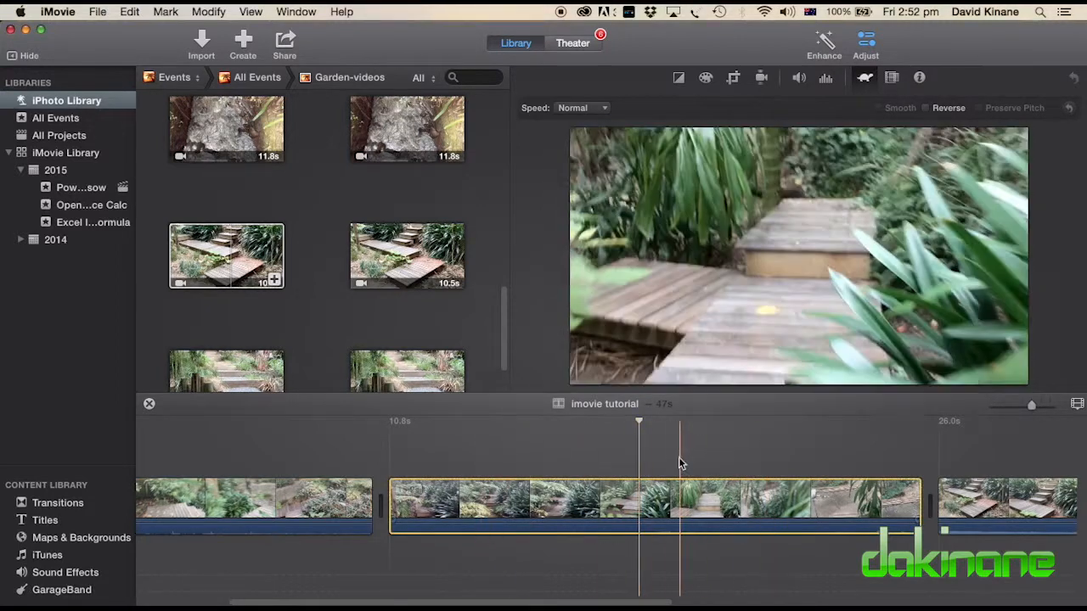
drag(640, 422, 700, 434)
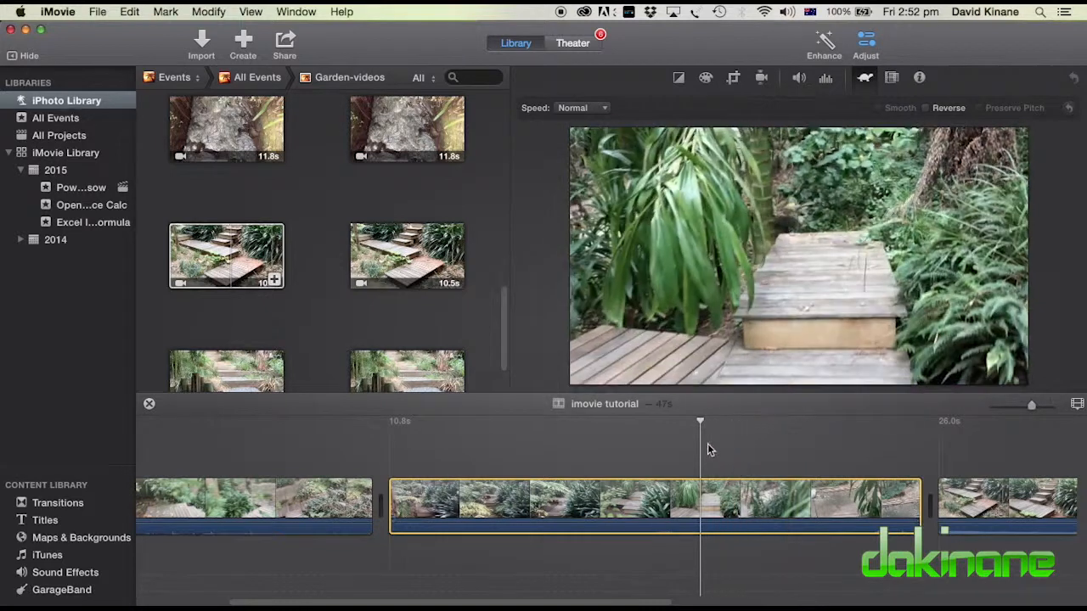
drag(702, 422, 702, 424)
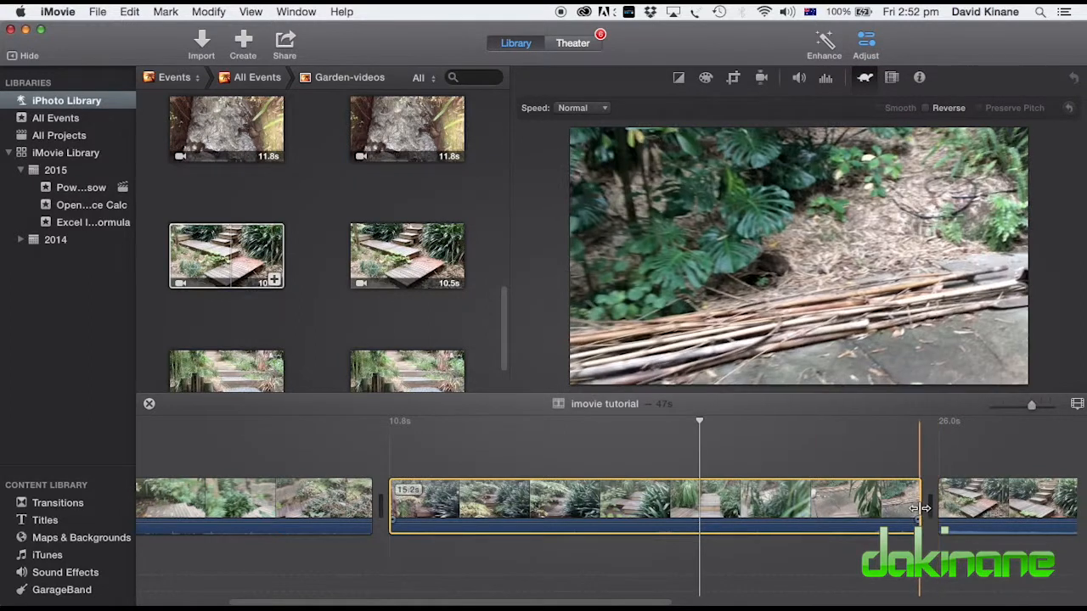
- Try shortening the second clip by pulling its end edge back to the playhead, and undo the change
drag(920, 508, 701, 492)
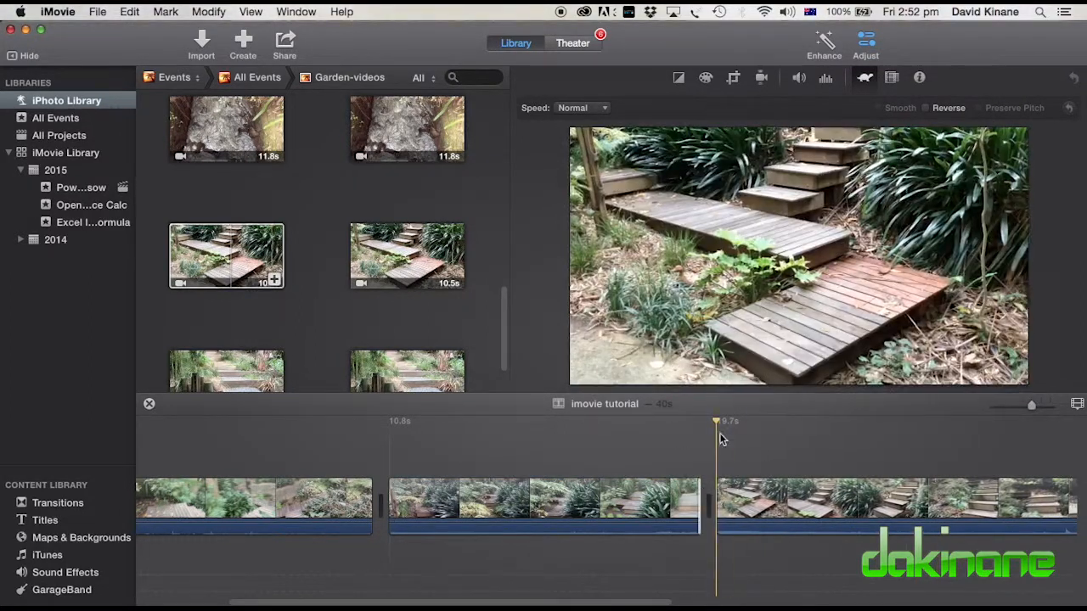
drag(583, 419, 701, 435)
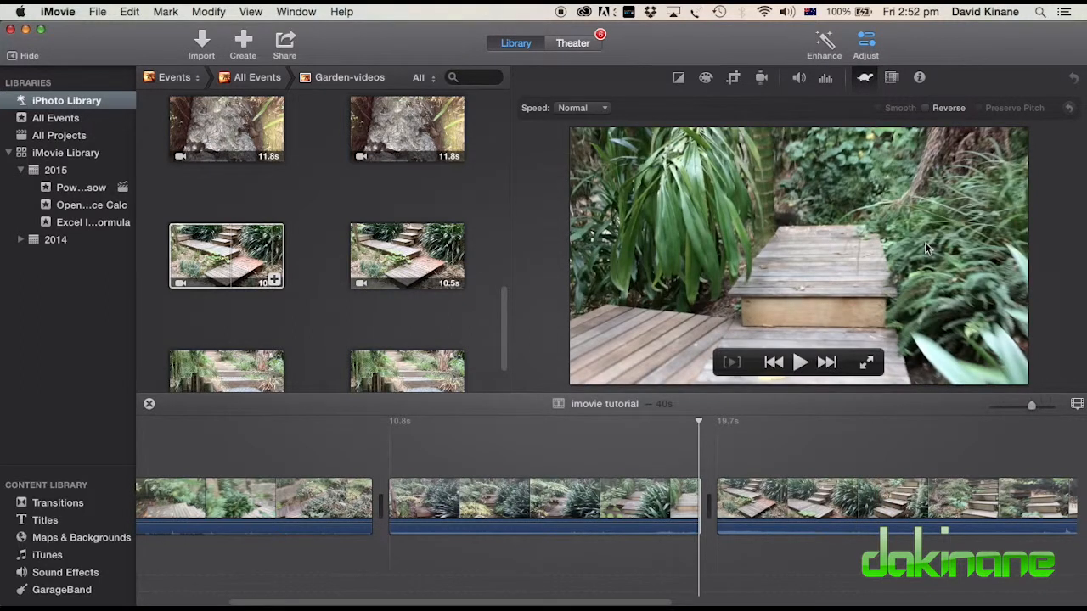
key(super+z)
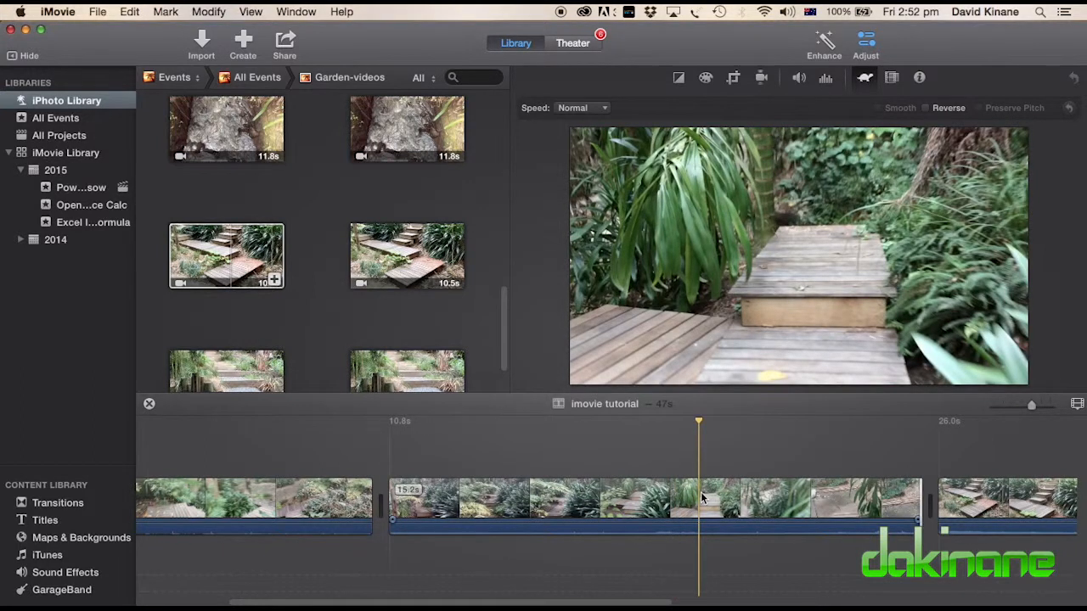
- Apply Trim To Playhead to the second clip, scrub through the result, and undo the trim
right_click(701, 493)
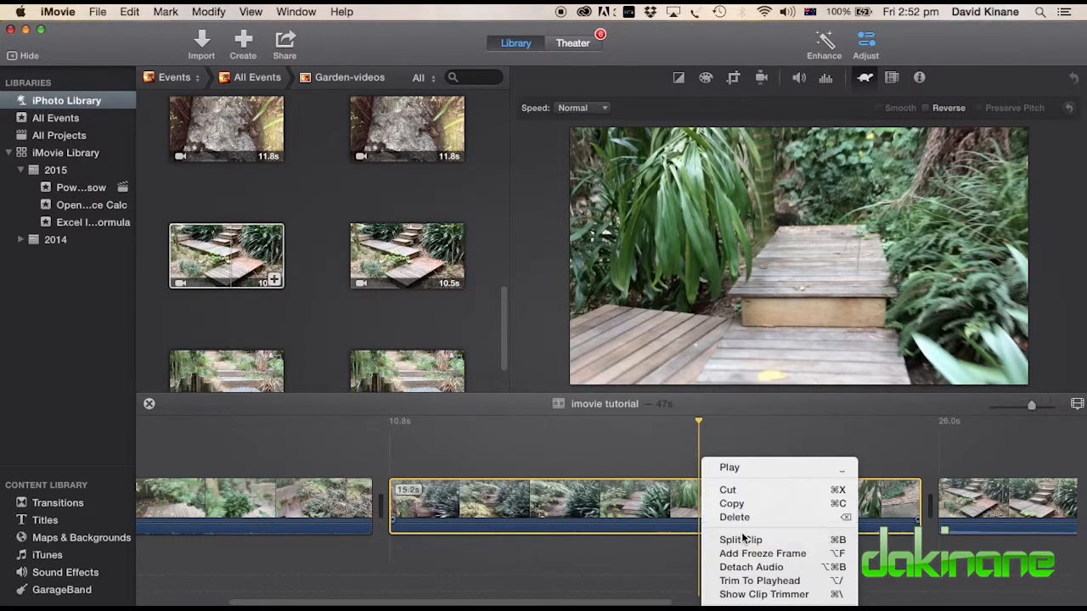
click(796, 467)
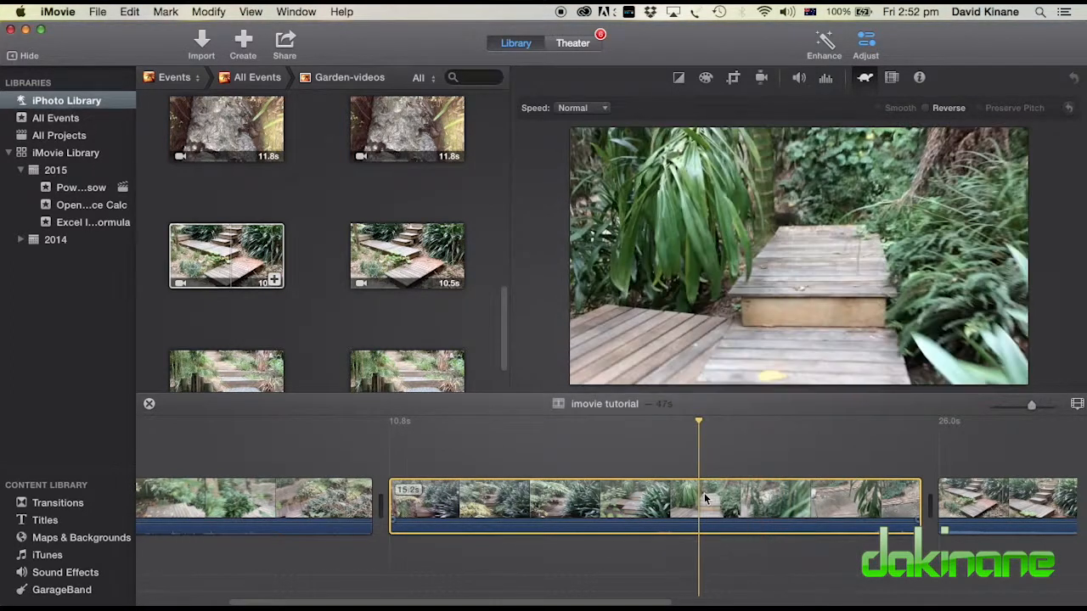
right_click(706, 498)
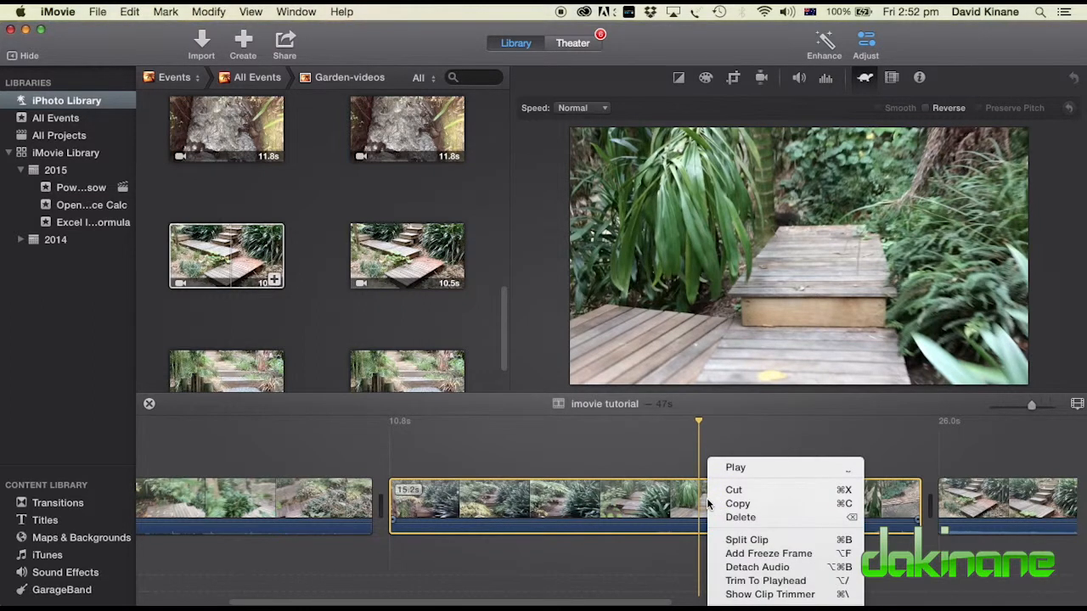
click(741, 584)
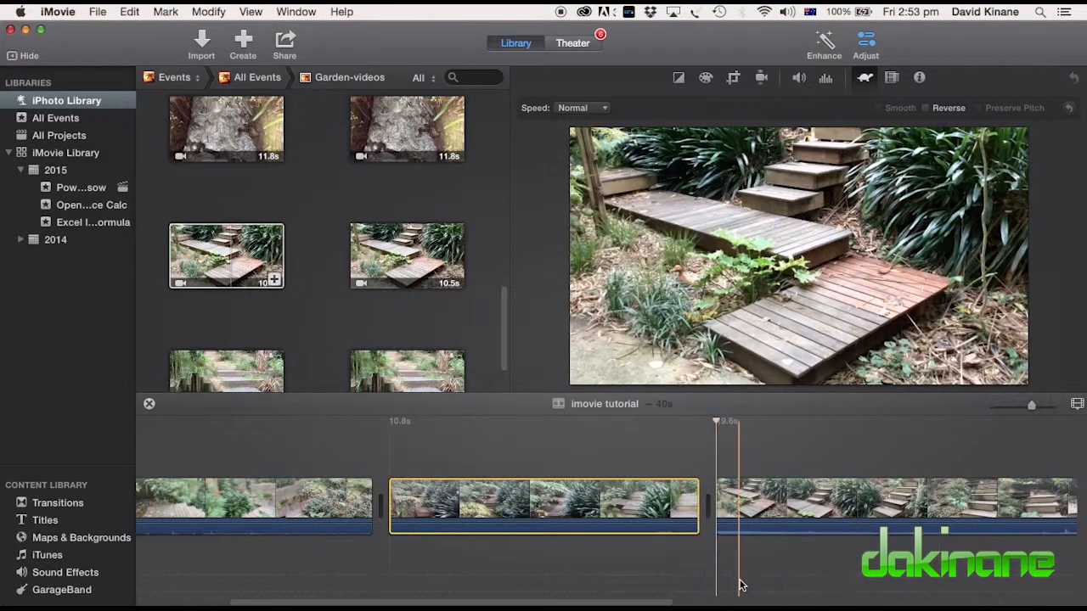
click(690, 427)
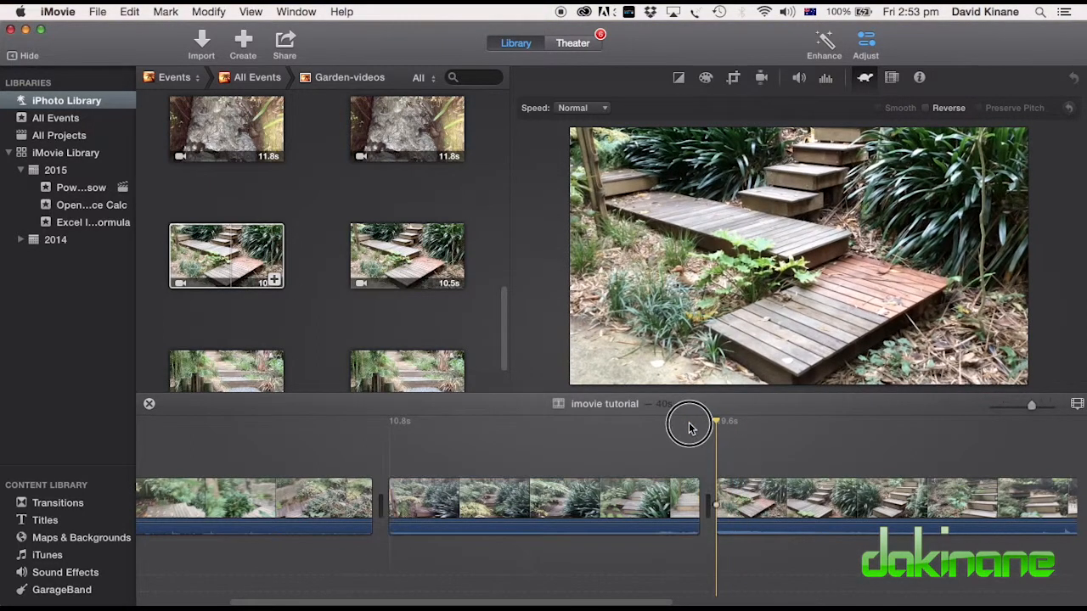
drag(720, 426, 611, 431)
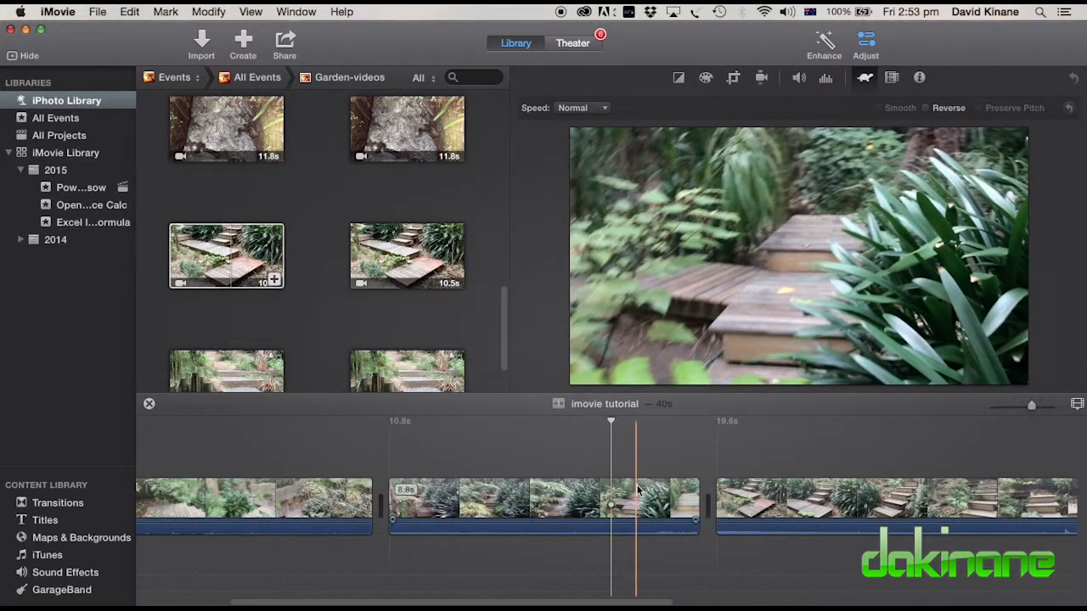
key(super+z)
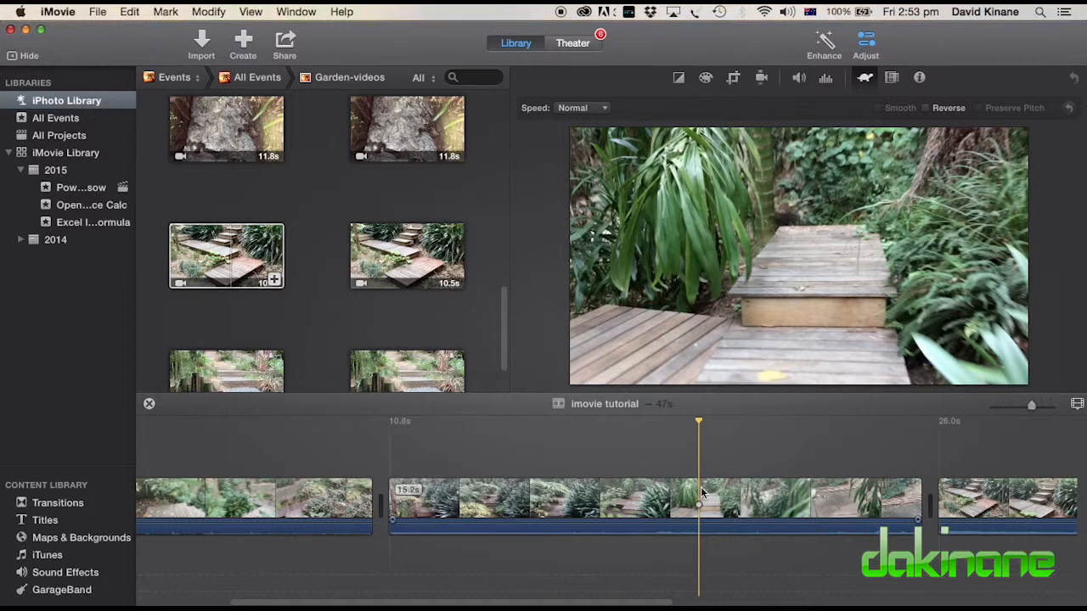
- Split the second timeline clip at the playhead, about 8.8 s into the clip
right_click(701, 491)
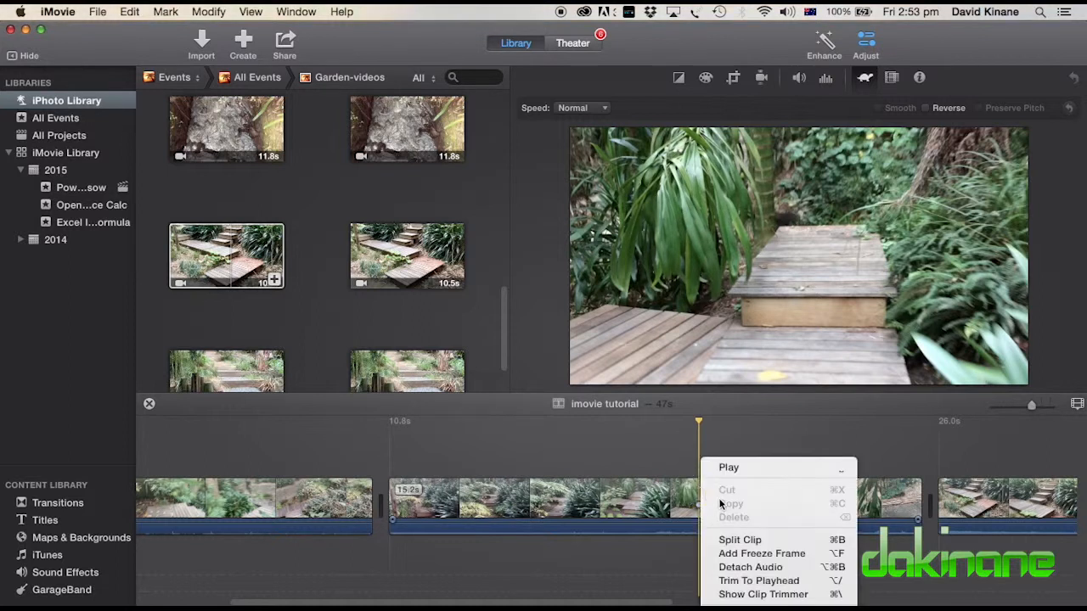
click(836, 542)
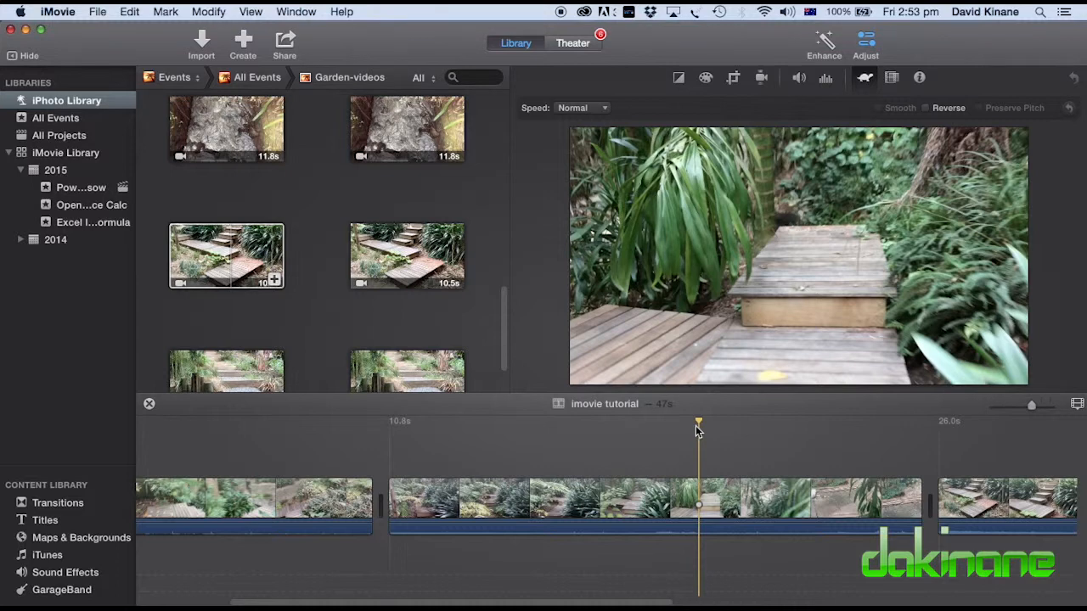
key(super+b)
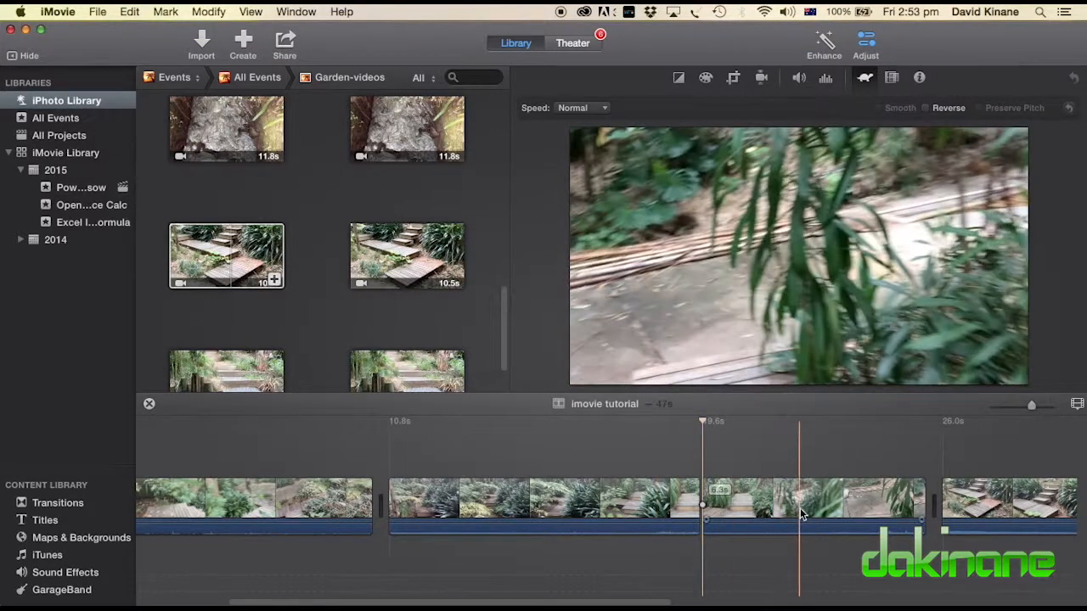
- Lift the section after the split out of the main track and delete it
click(779, 502)
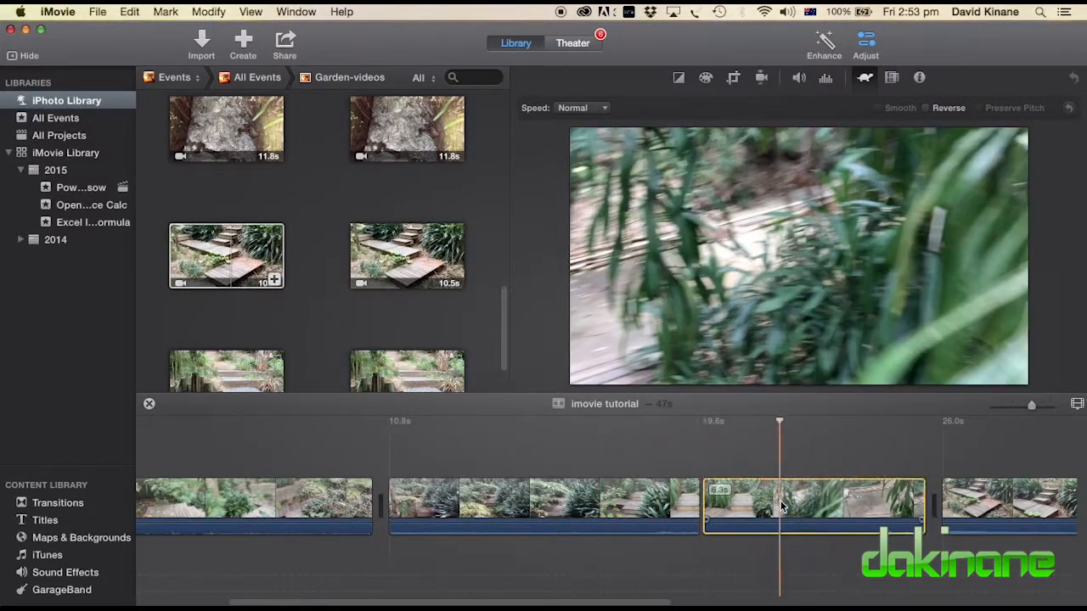
drag(782, 505, 763, 472)
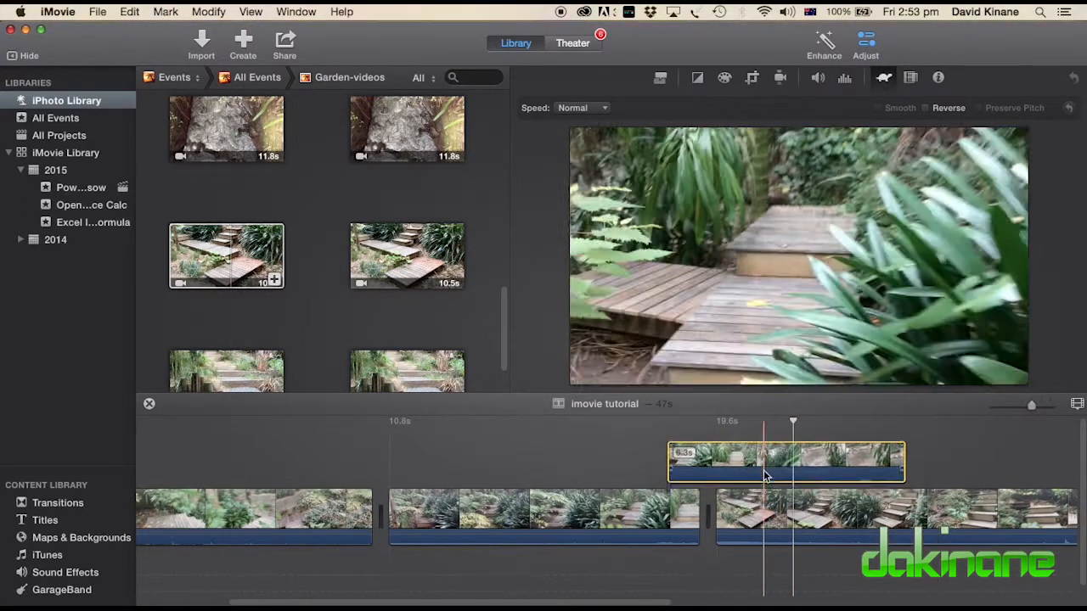
key(Delete)
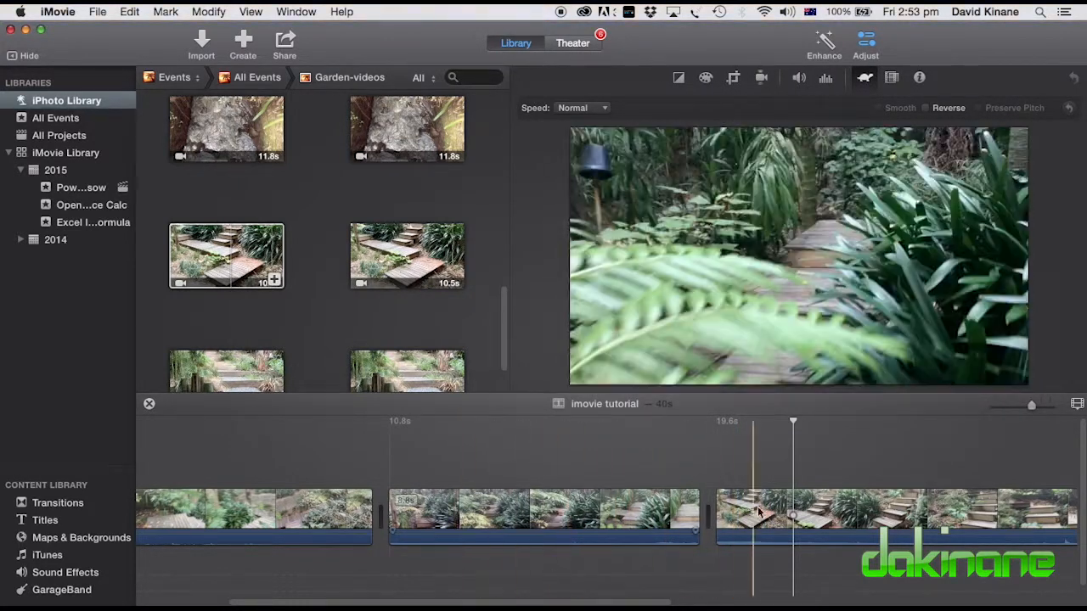
- Try a White Balance correction on the second clip, sampling a colour from the foliage, and reset the adjustment
drag(790, 425, 534, 429)
click(574, 514)
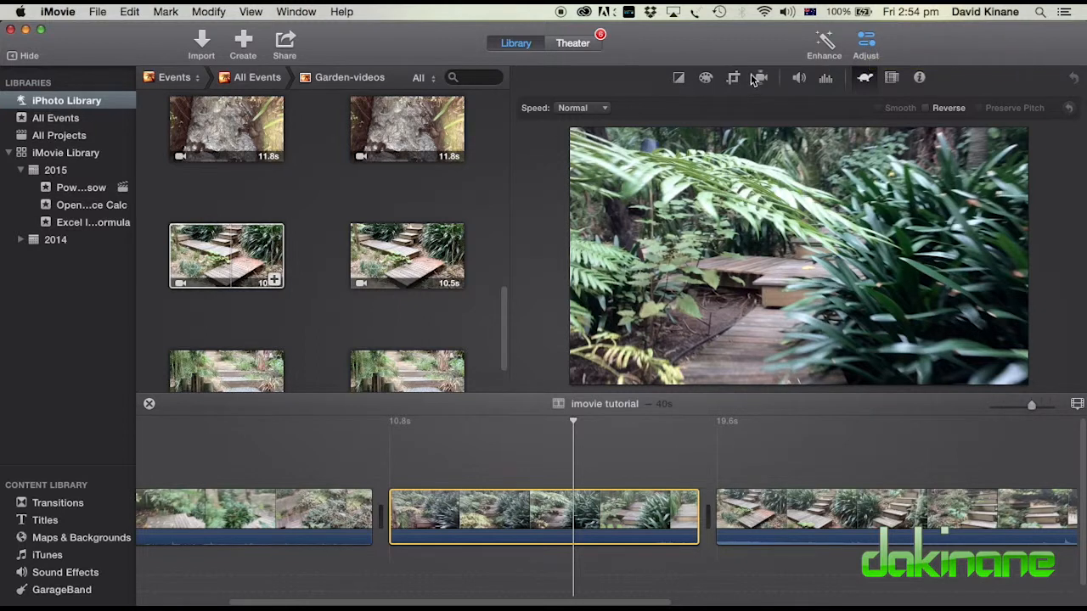
click(678, 79)
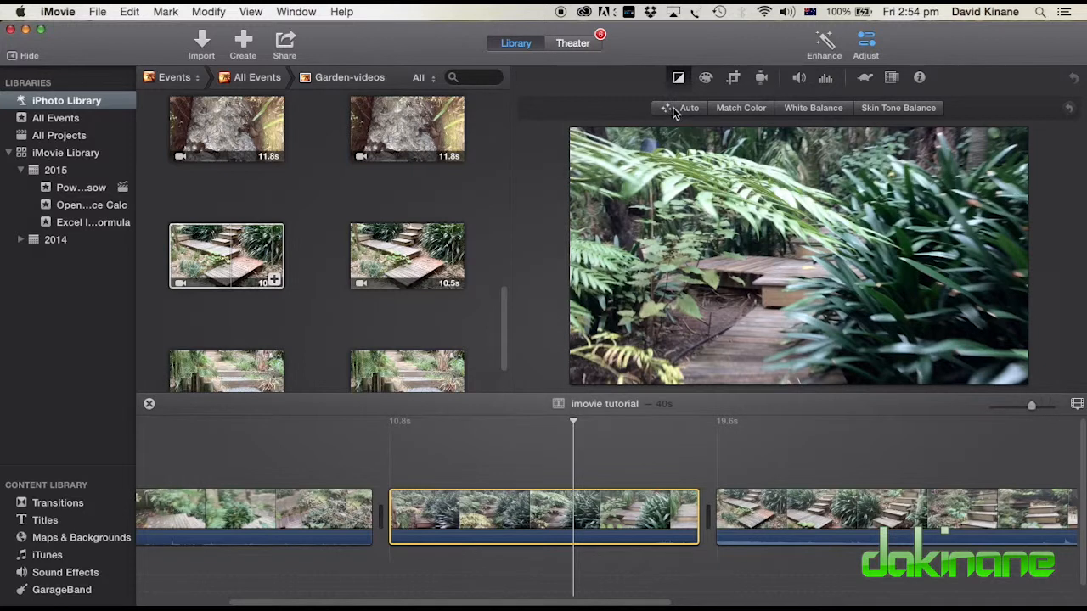
click(816, 112)
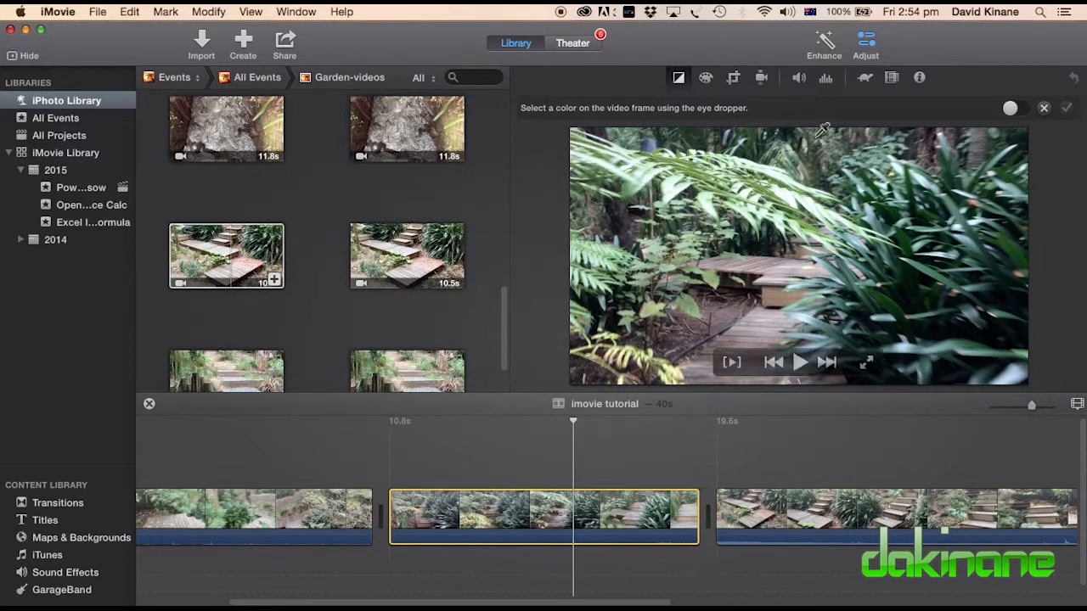
click(797, 194)
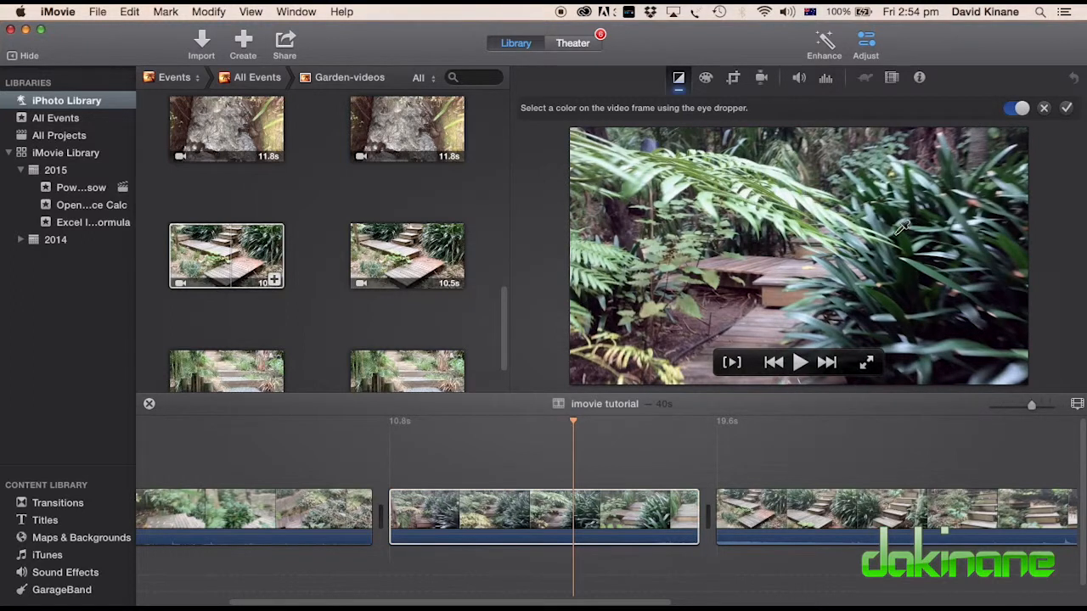
click(1066, 108)
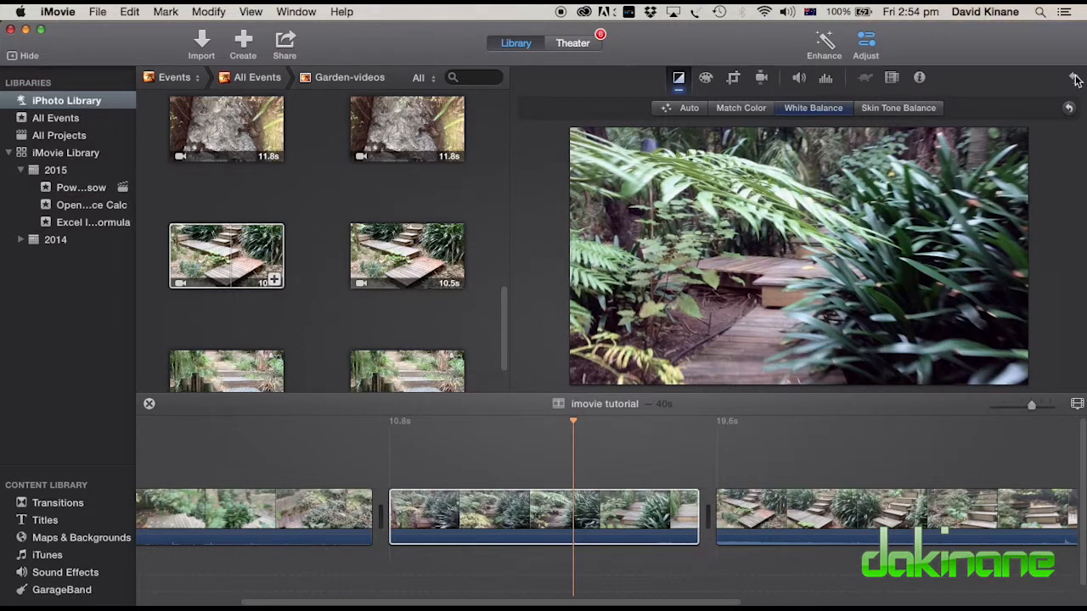
click(1068, 108)
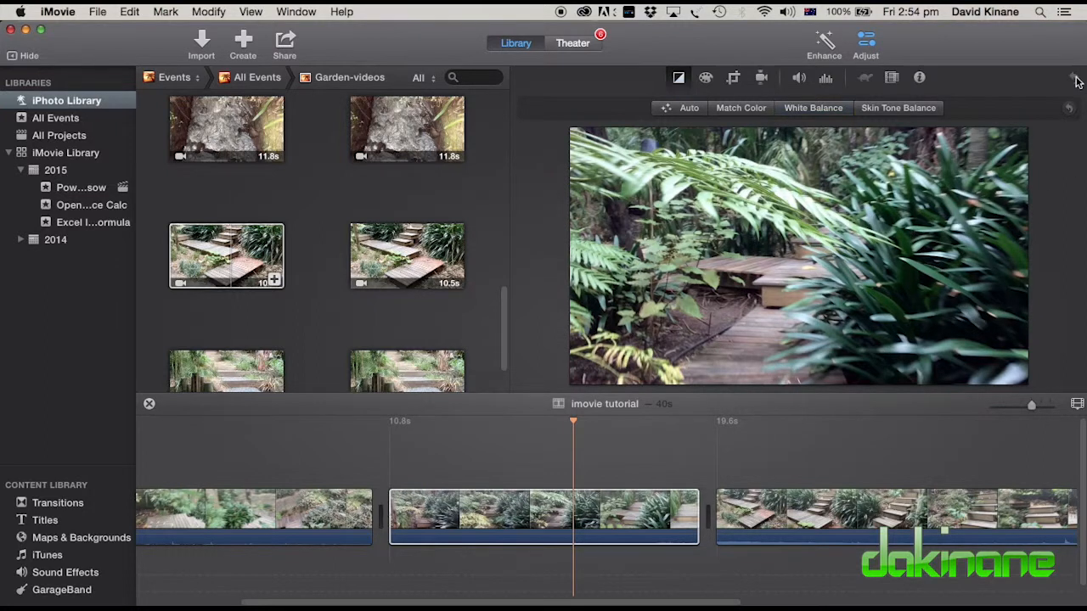
- Try Match Color on the second clip using a frame from the same clip, and reset the adjustment
click(748, 112)
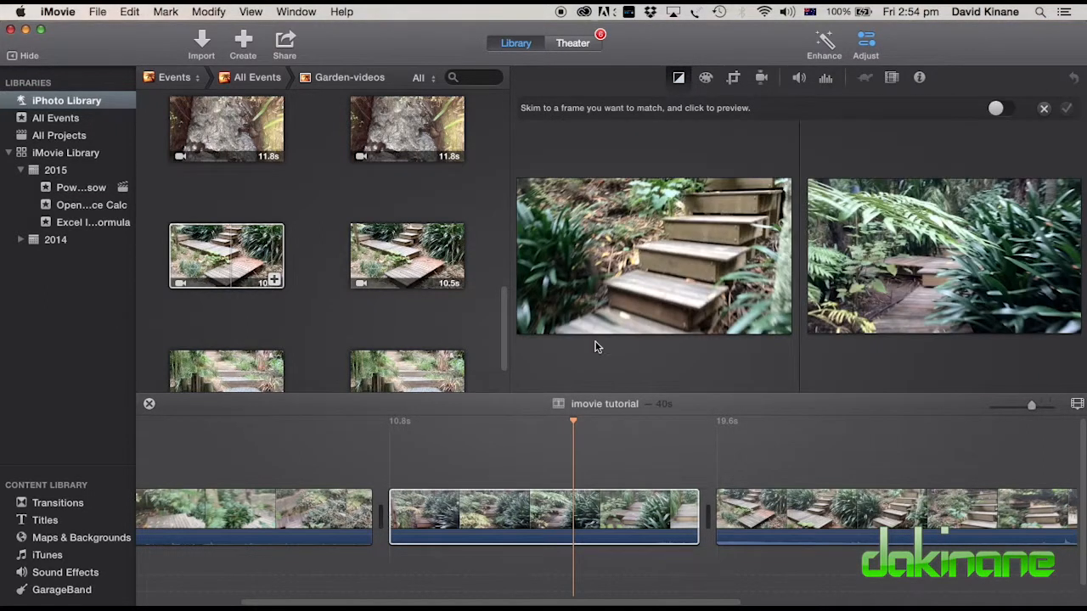
click(554, 424)
drag(554, 420, 581, 426)
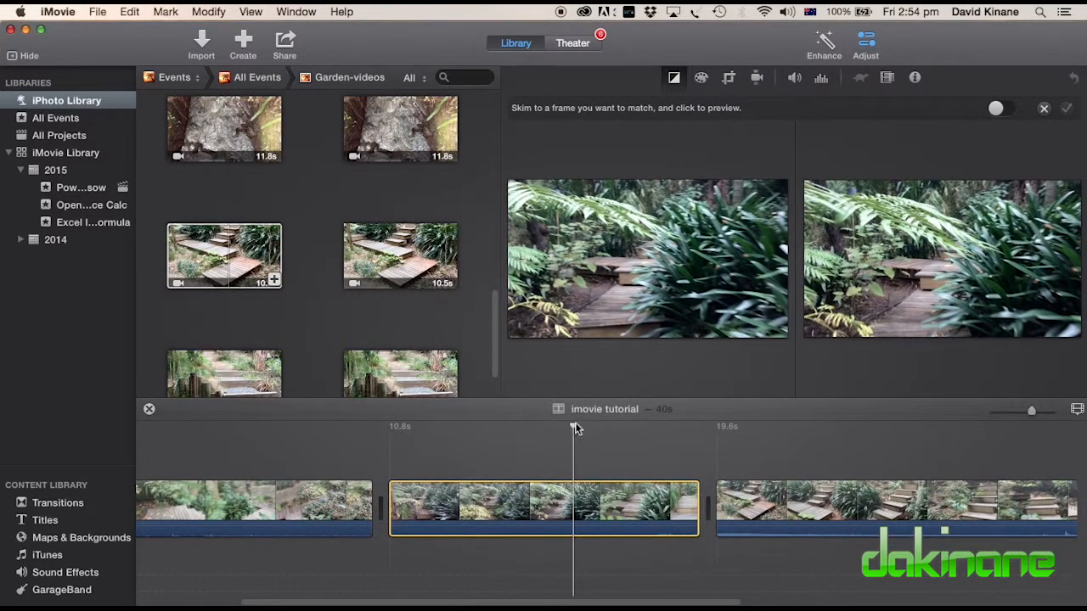
click(599, 497)
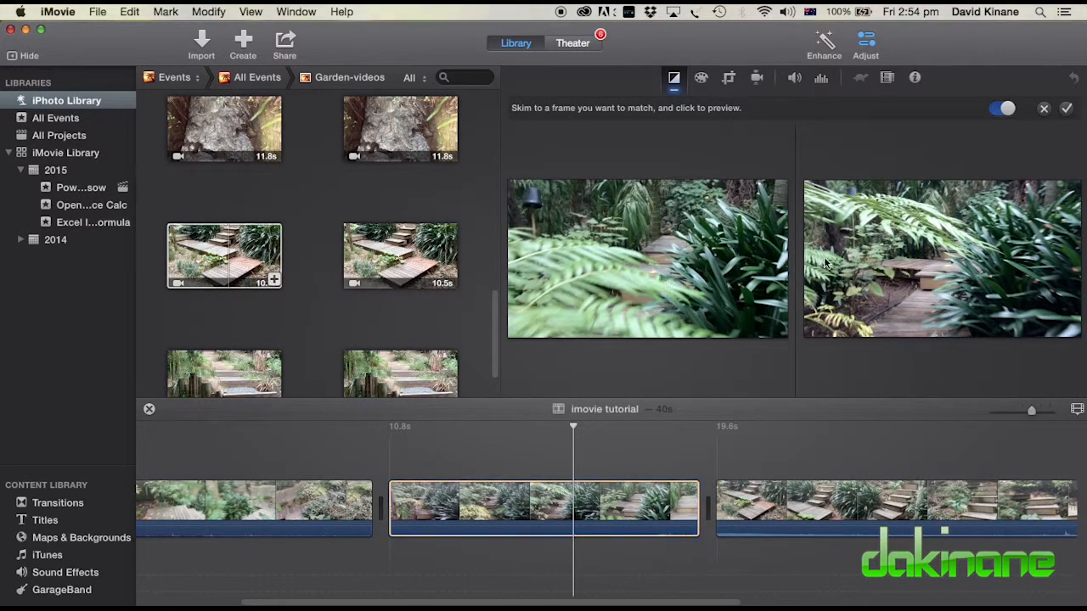
click(1068, 108)
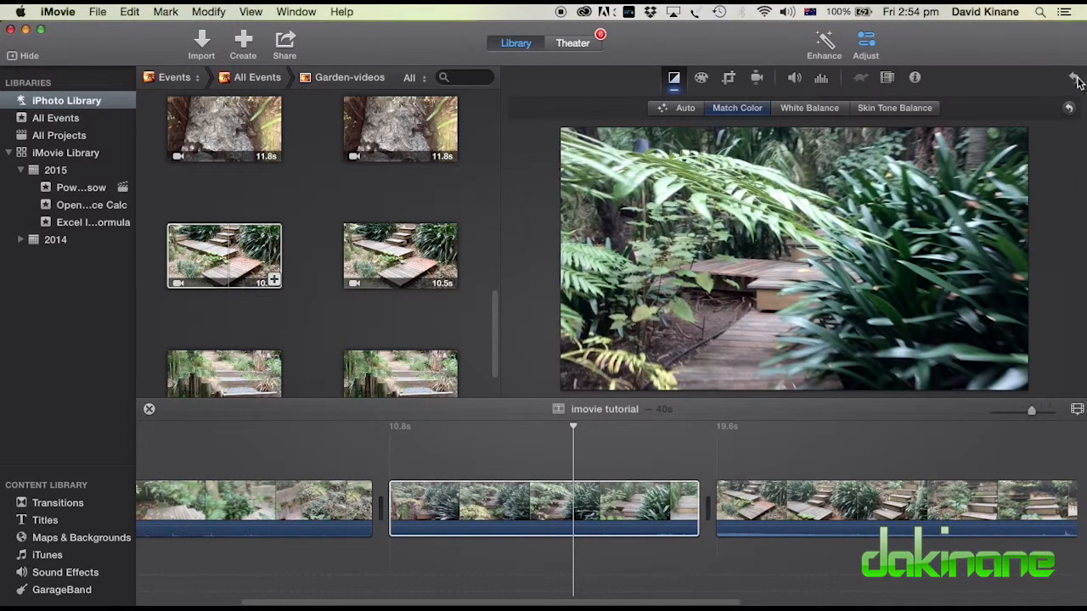
click(1075, 78)
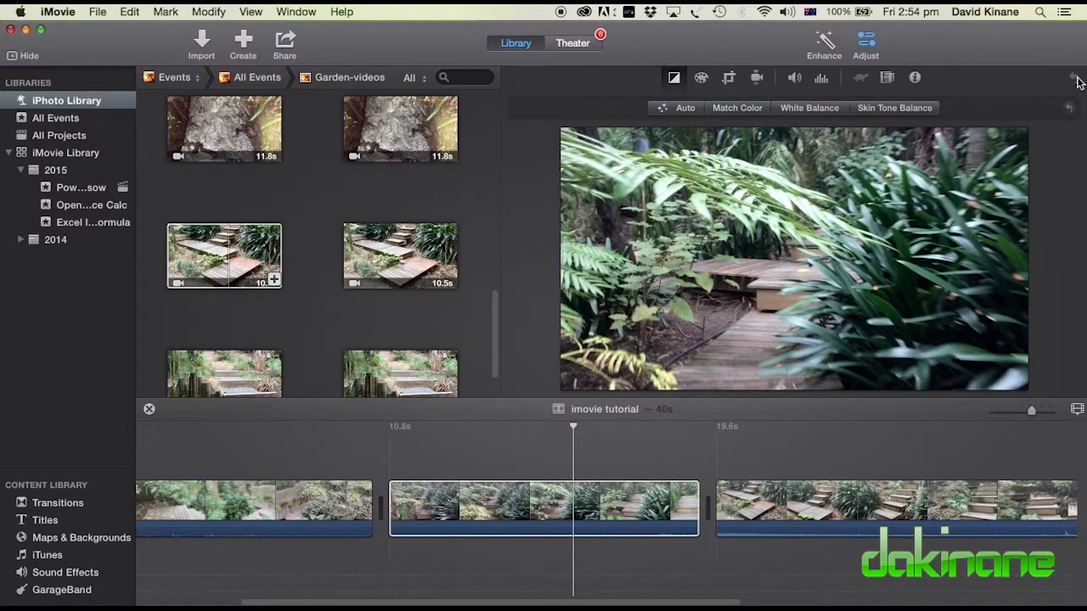
- Use color correction to make the second clip slightly warmer in temperature and slightly more saturated
click(702, 78)
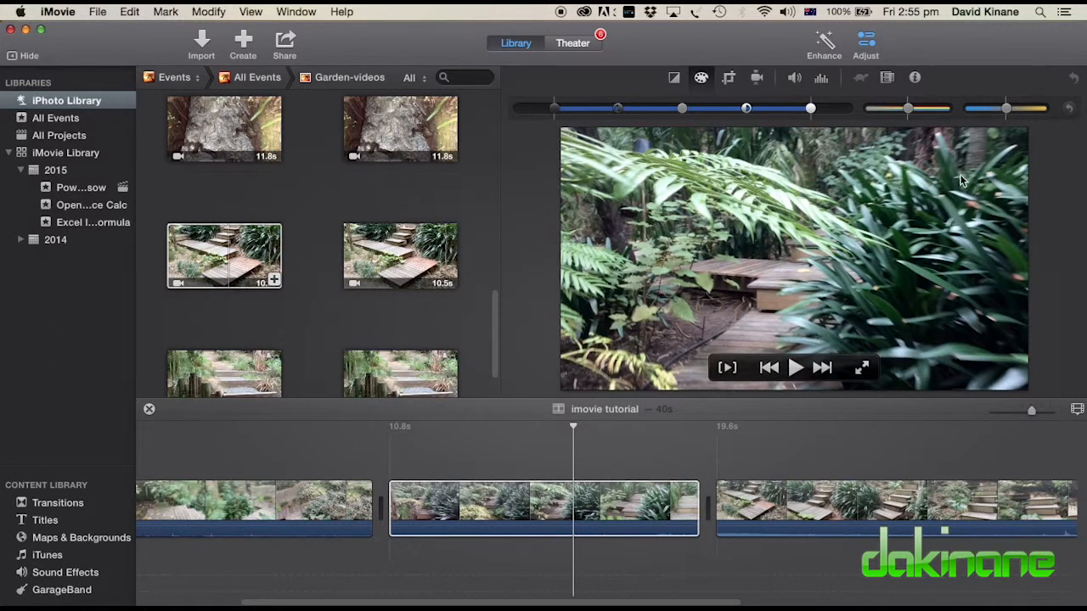
drag(1009, 113, 1009, 114)
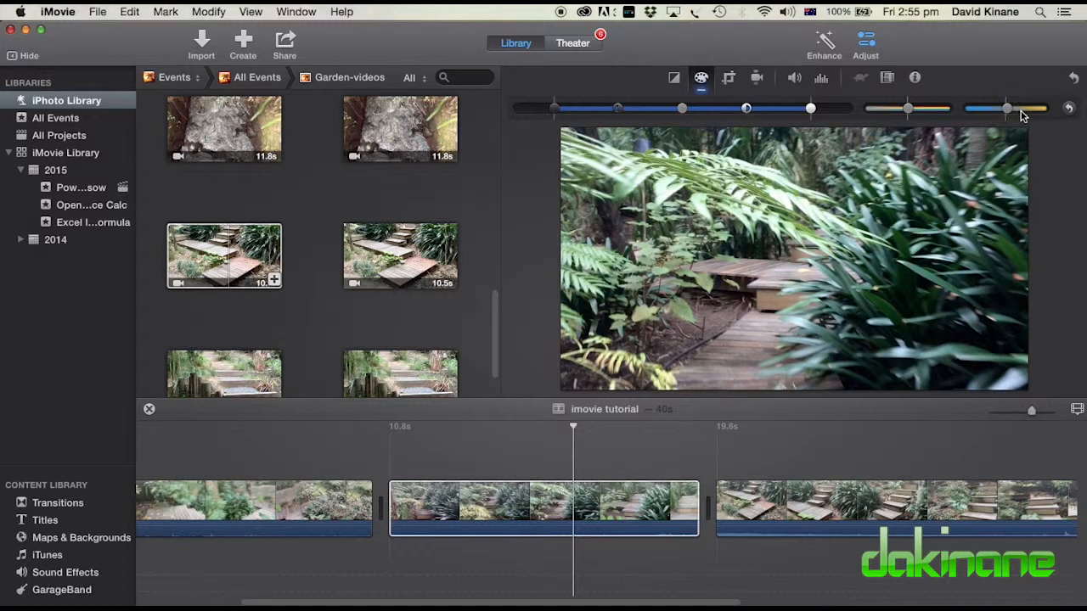
drag(1009, 113, 1014, 113)
mouse_move(745, 278)
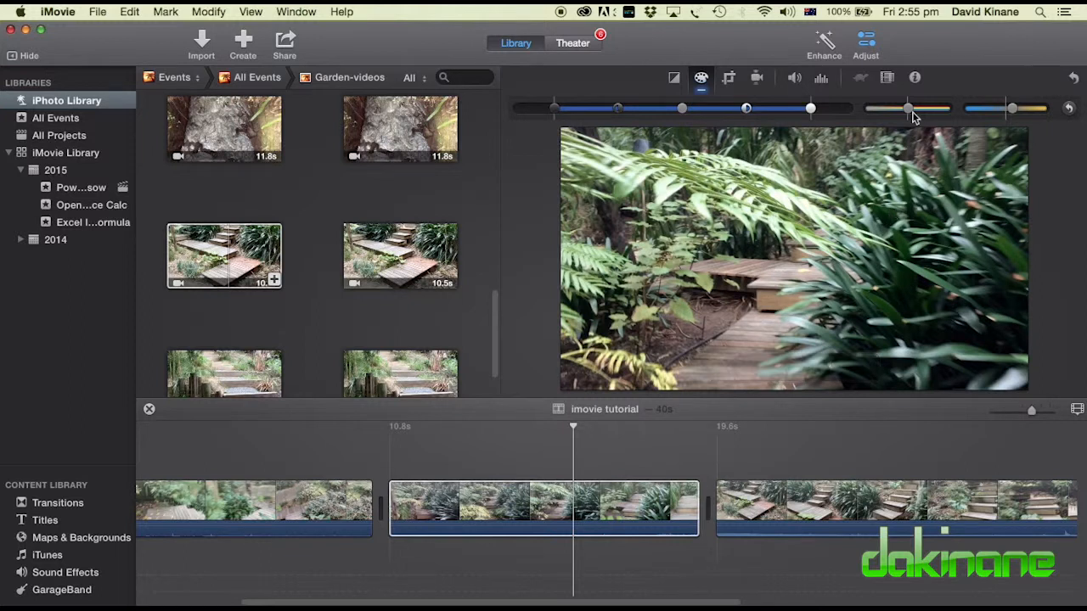
drag(909, 109, 914, 110)
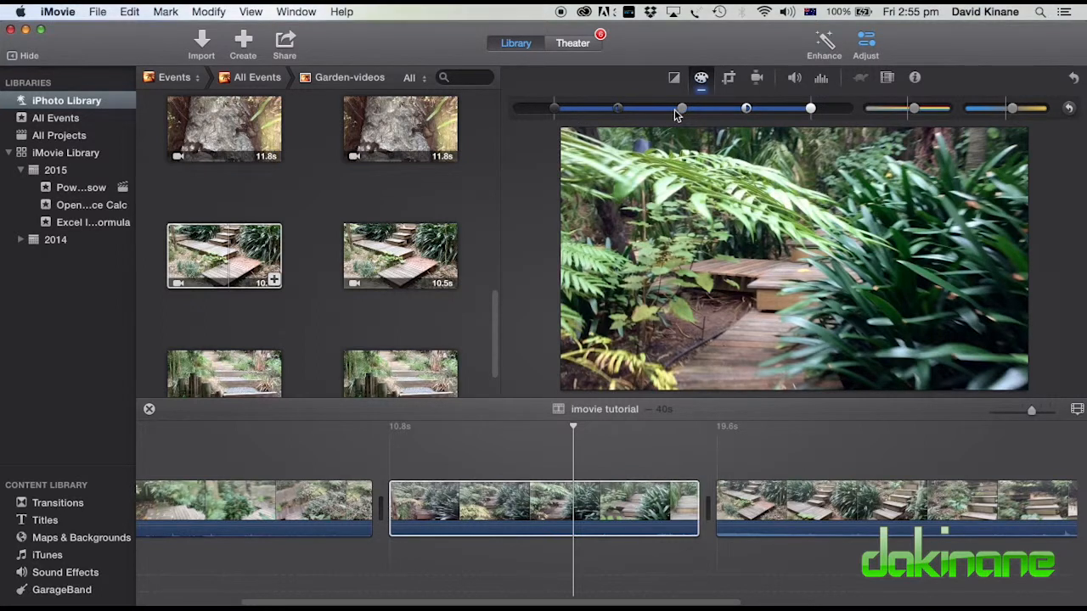
- Fine-tune the second clip's tones by raising the brightness, lowering the highlights and raising the shadows slightly
drag(680, 111, 692, 110)
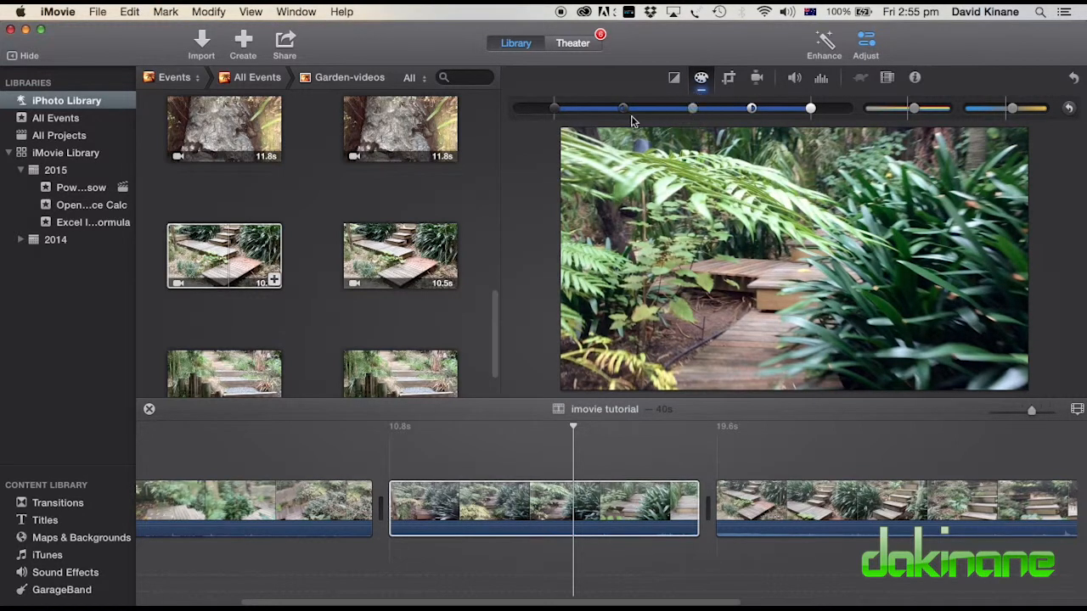
mouse_move(811, 113)
mouse_down()
mouse_move(843, 110)
mouse_move(801, 111)
mouse_up()
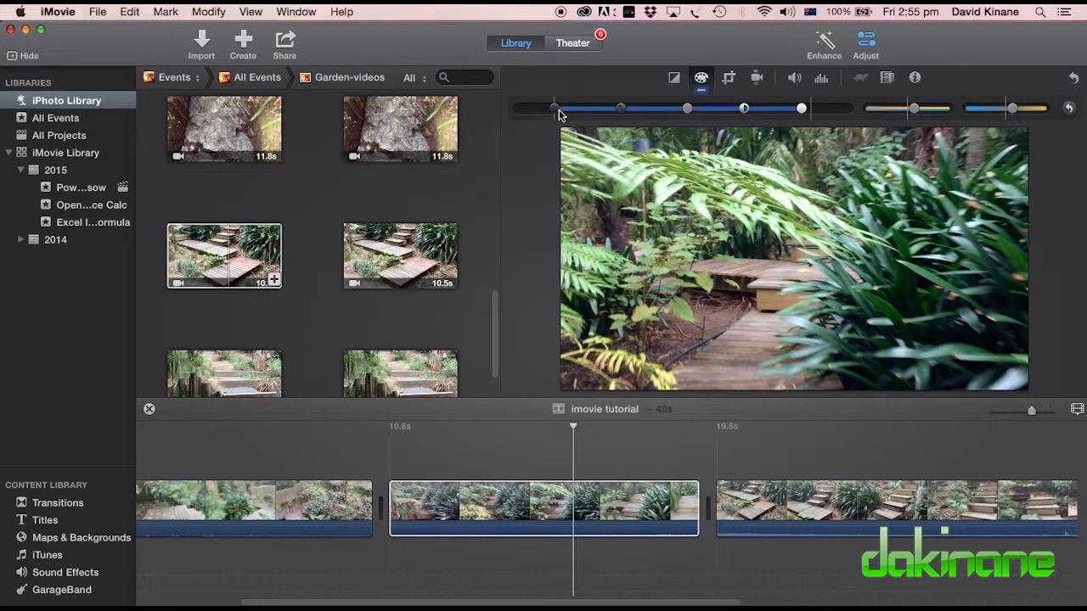
mouse_move(554, 108)
mouse_down()
mouse_move(522, 111)
mouse_move(568, 113)
mouse_up()
drag(568, 112, 642, 115)
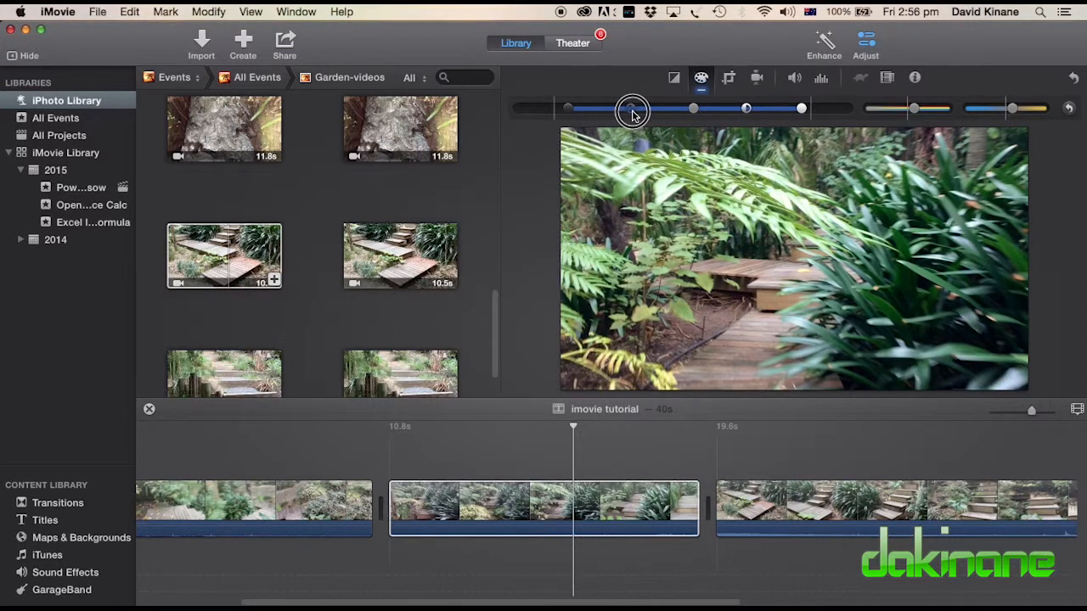
drag(631, 116, 696, 112)
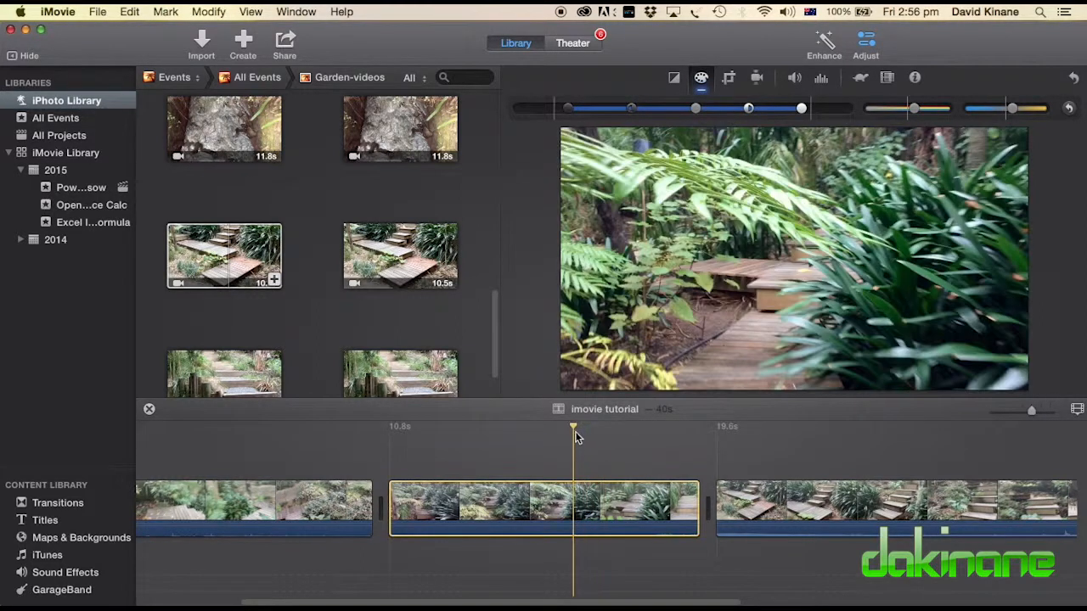
- Check the color-corrected second clip by skimming through its frames, leaving the playhead about 3 s into it
click(571, 433)
click(461, 508)
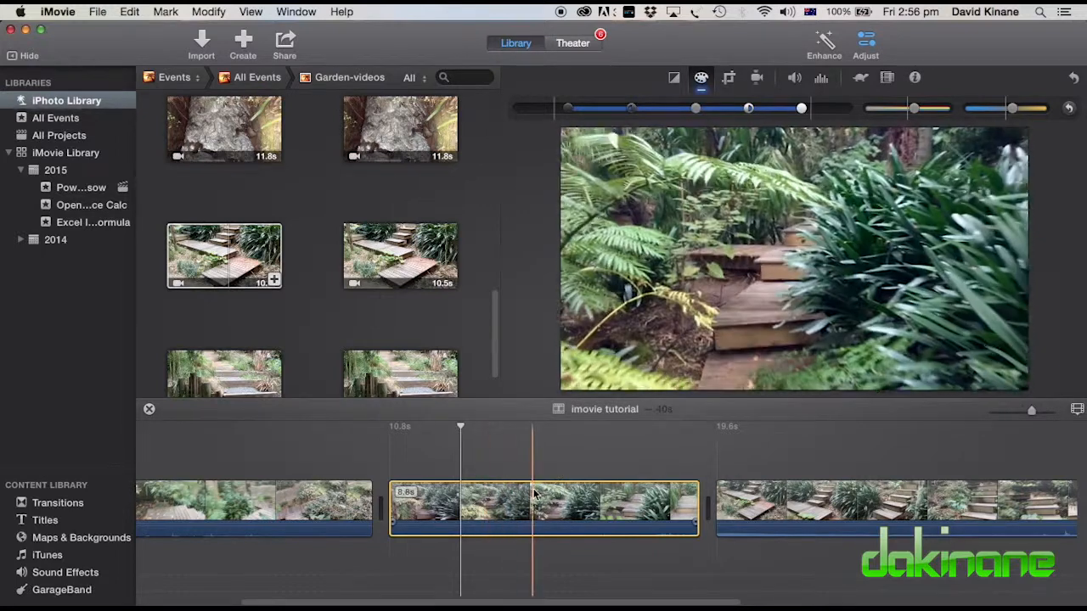
click(500, 497)
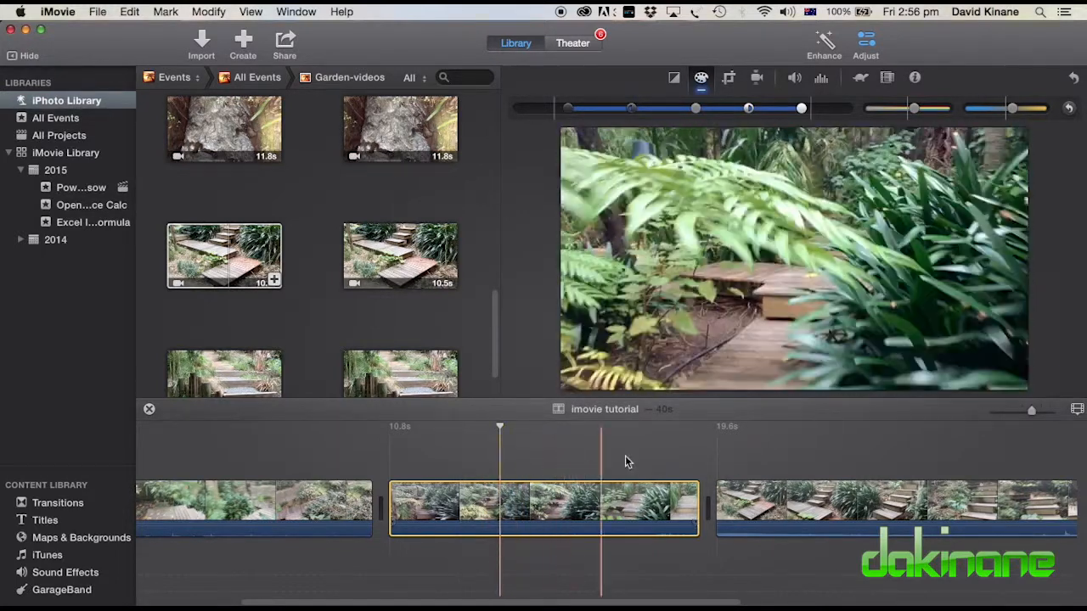
- Try a Crop to Fill on the second clip with a smaller frame moved near the image centre, and reset the crop
click(729, 78)
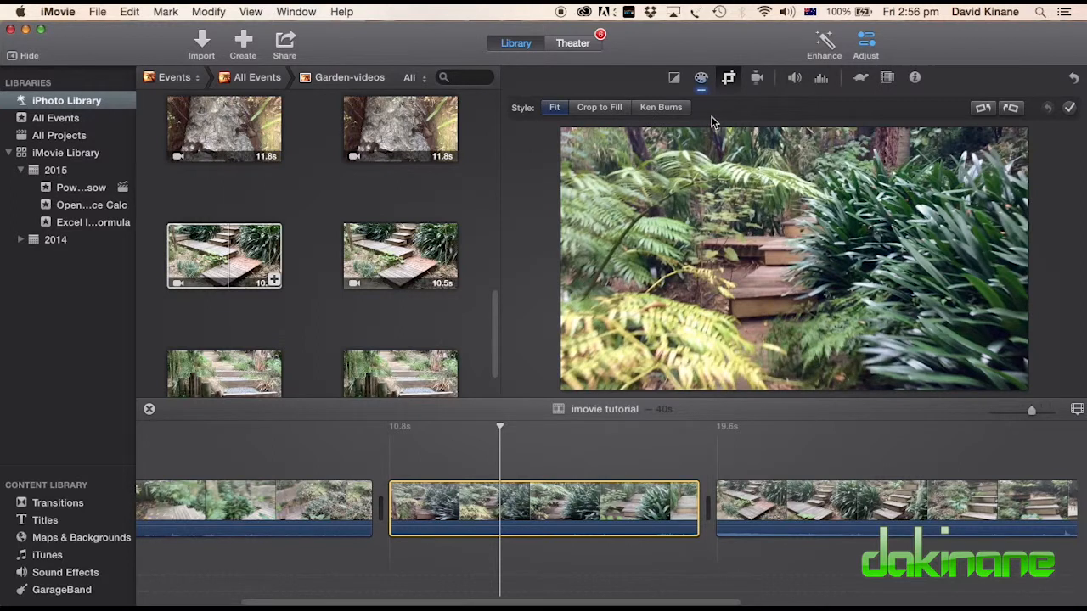
click(599, 109)
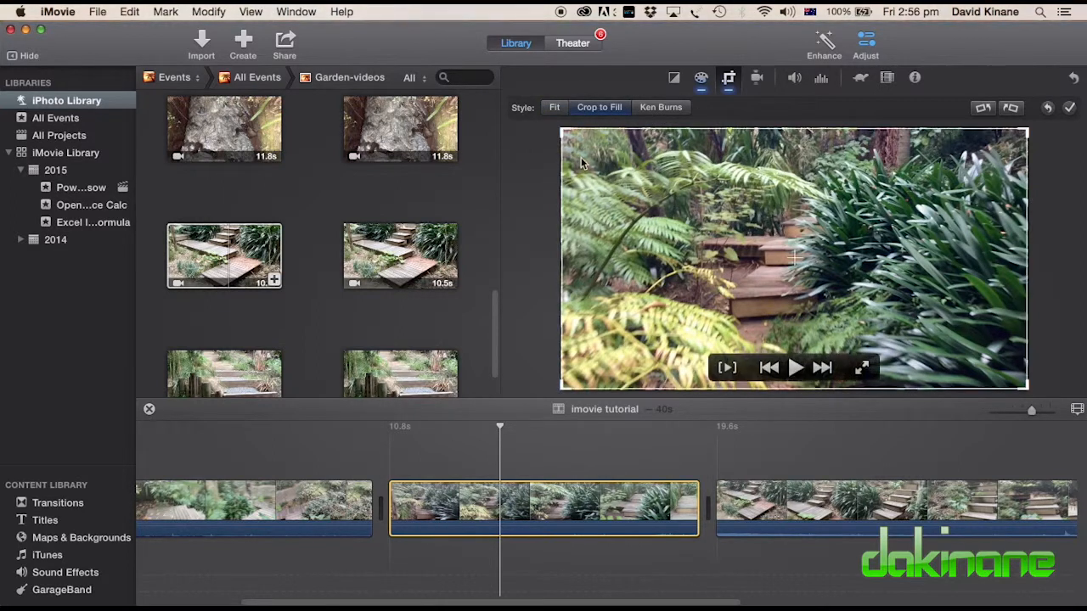
drag(560, 133, 649, 183)
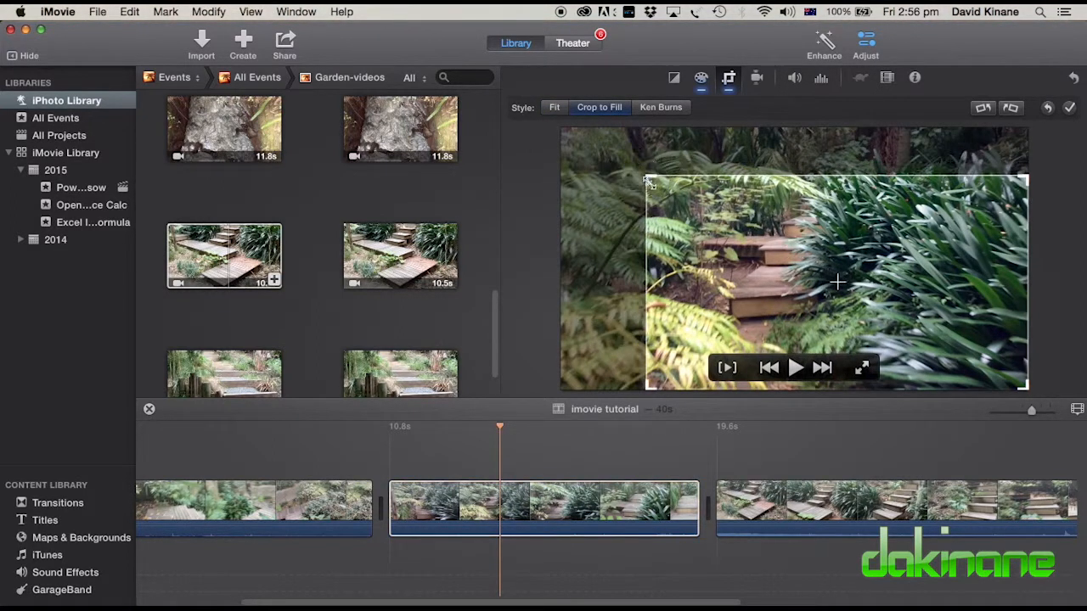
drag(838, 286, 789, 259)
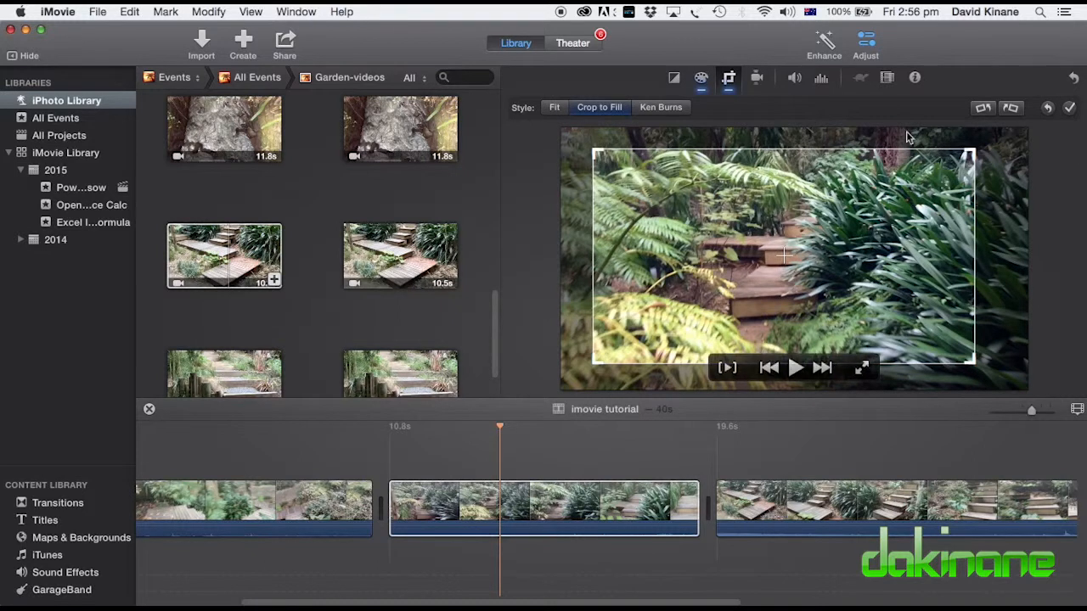
click(1049, 111)
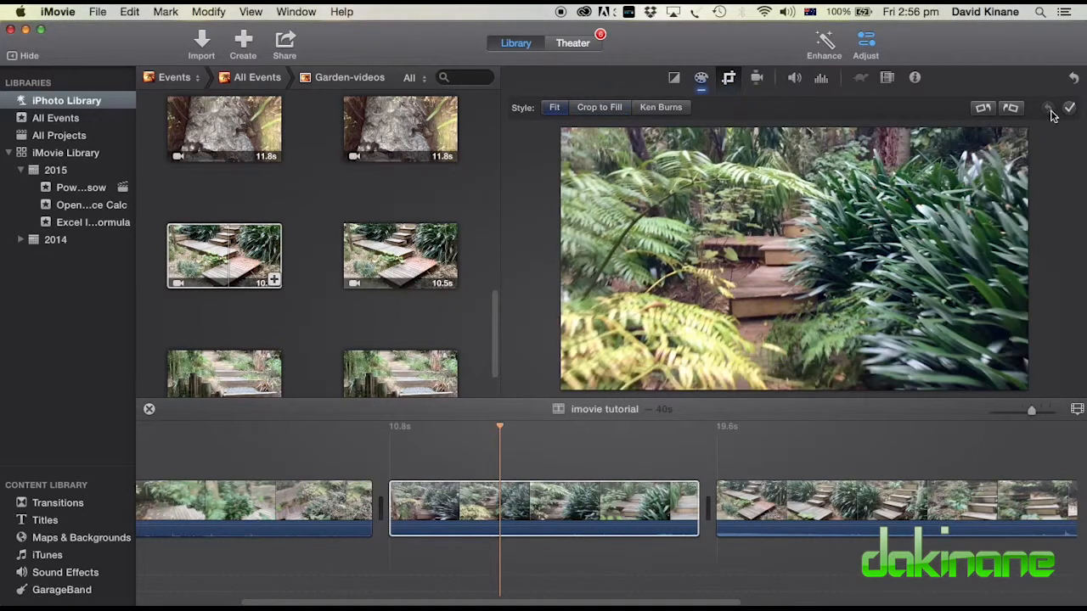
- Apply the Ken Burns crop style to the second clip, play the clip in the viewer and pause it
click(662, 110)
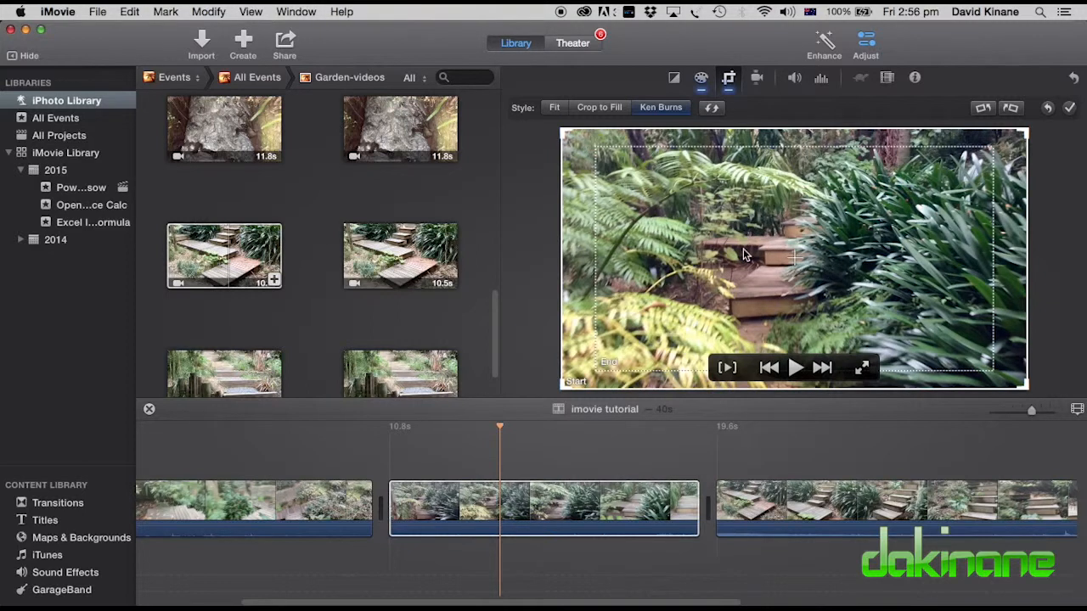
click(795, 370)
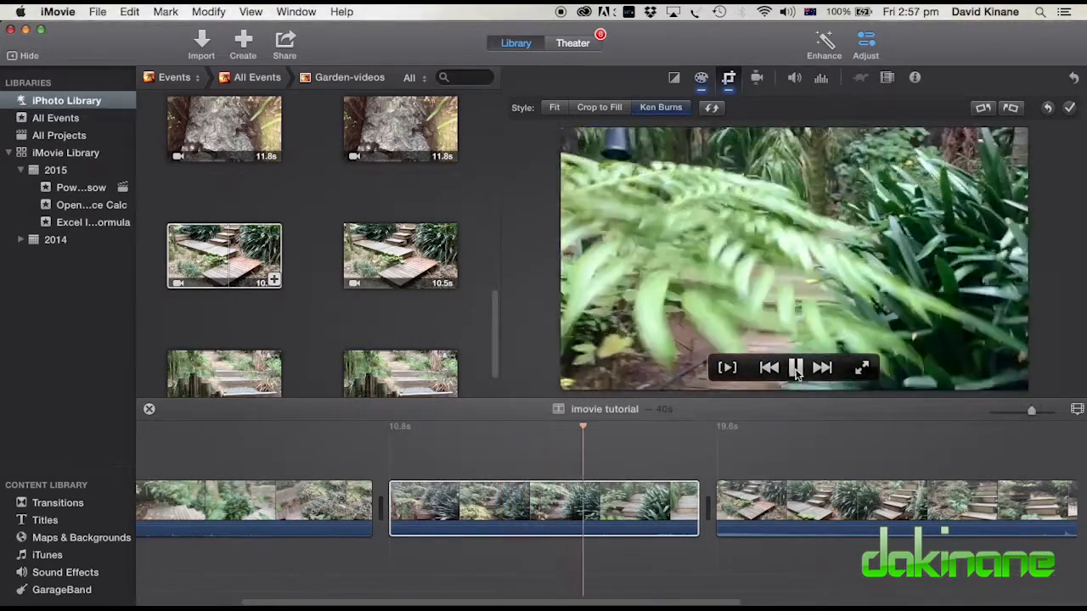
click(796, 371)
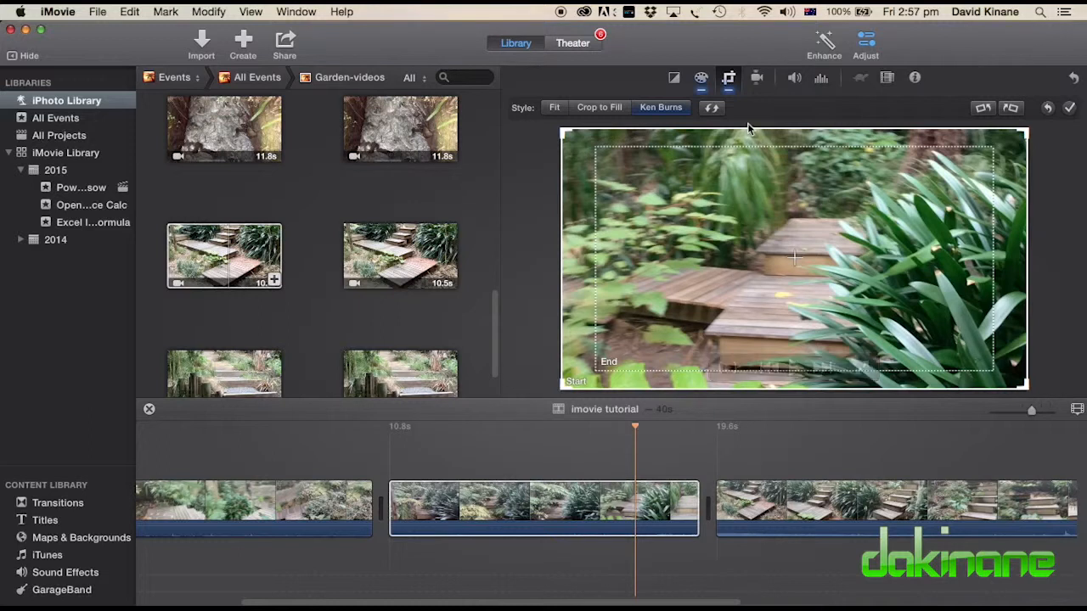
- Reset the second clip's crop and turn on Stabilize Shaky Video for the clip
click(1049, 110)
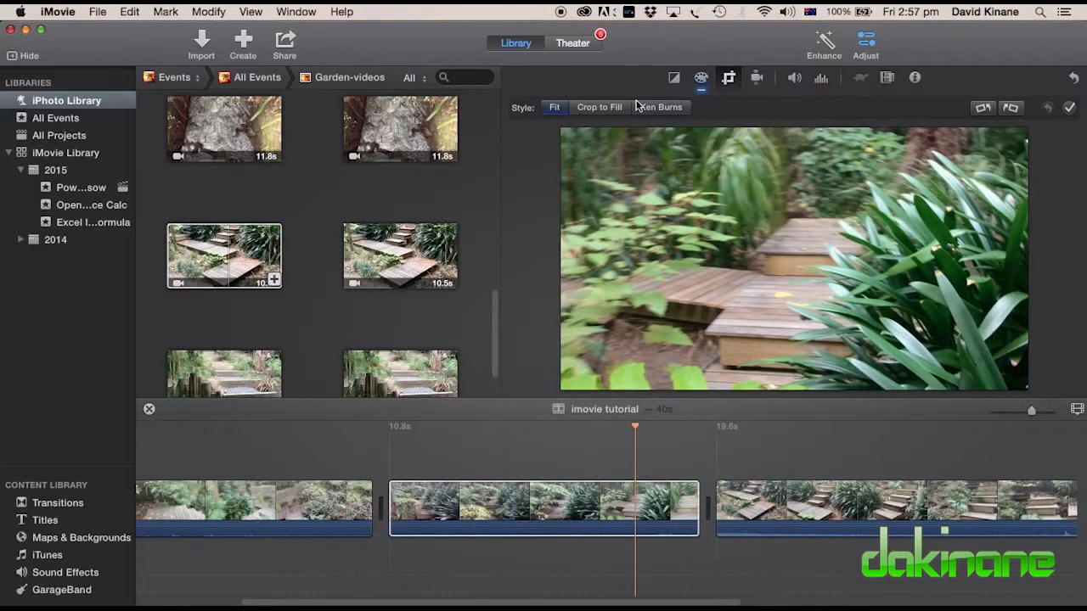
click(758, 79)
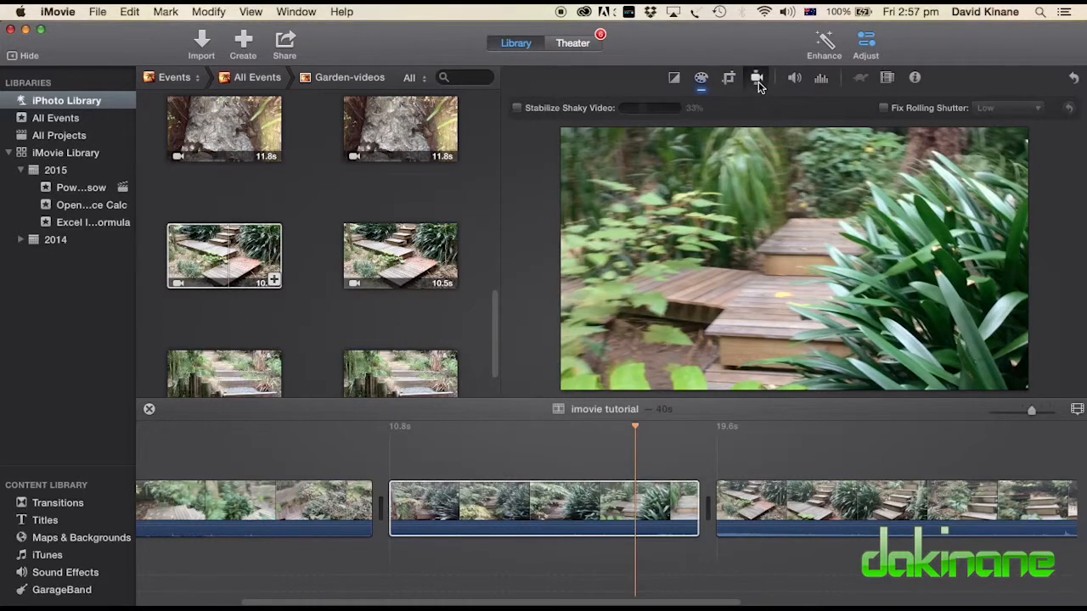
mouse_move(757, 239)
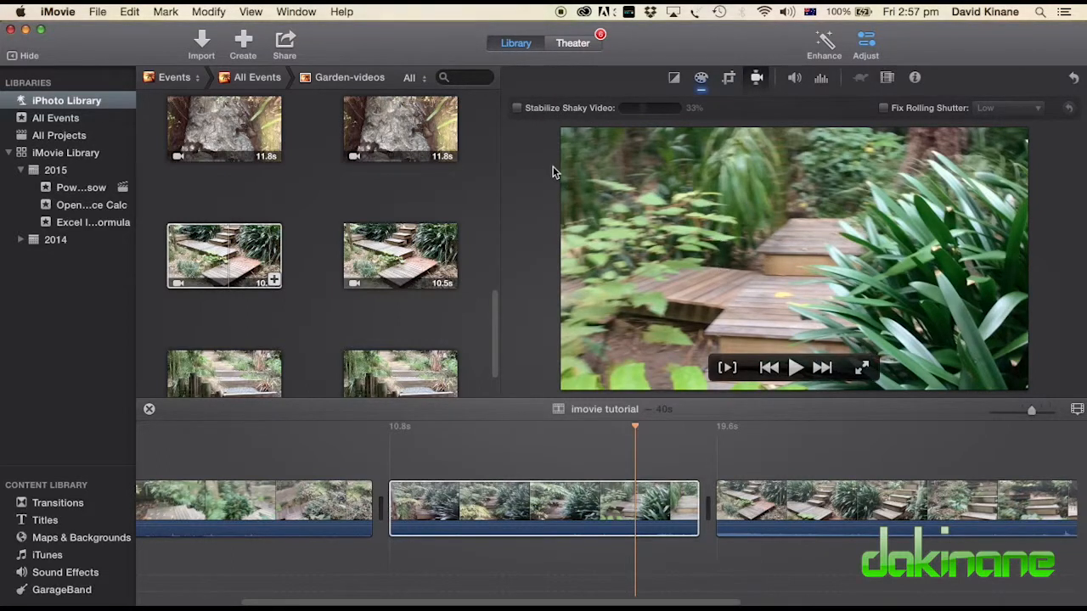
click(516, 108)
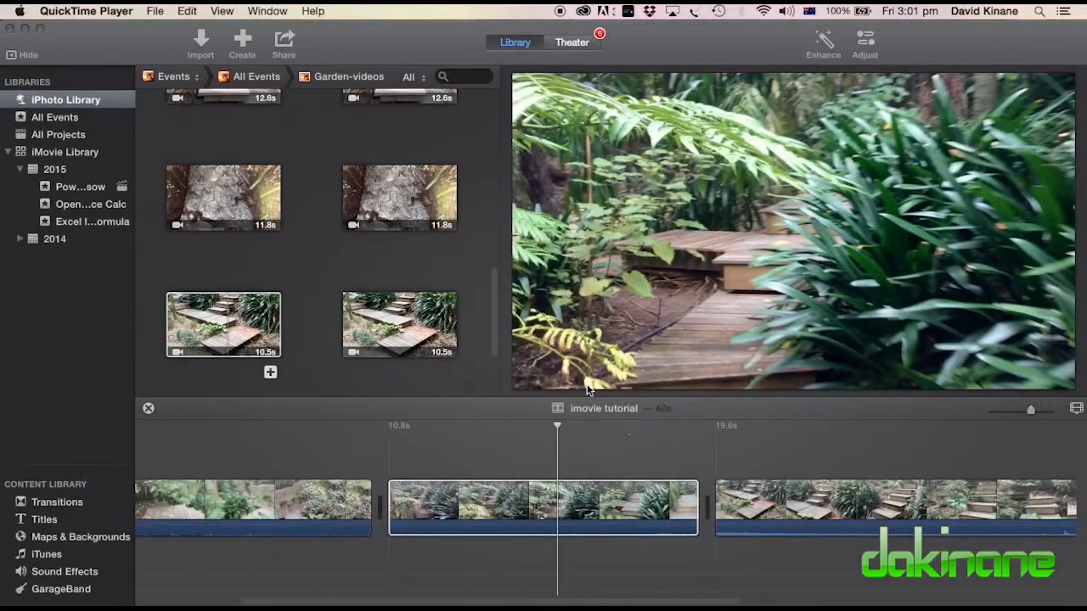
- Play the stabilized second clip from its start, pause within the following clip and scrub back a little
click(522, 526)
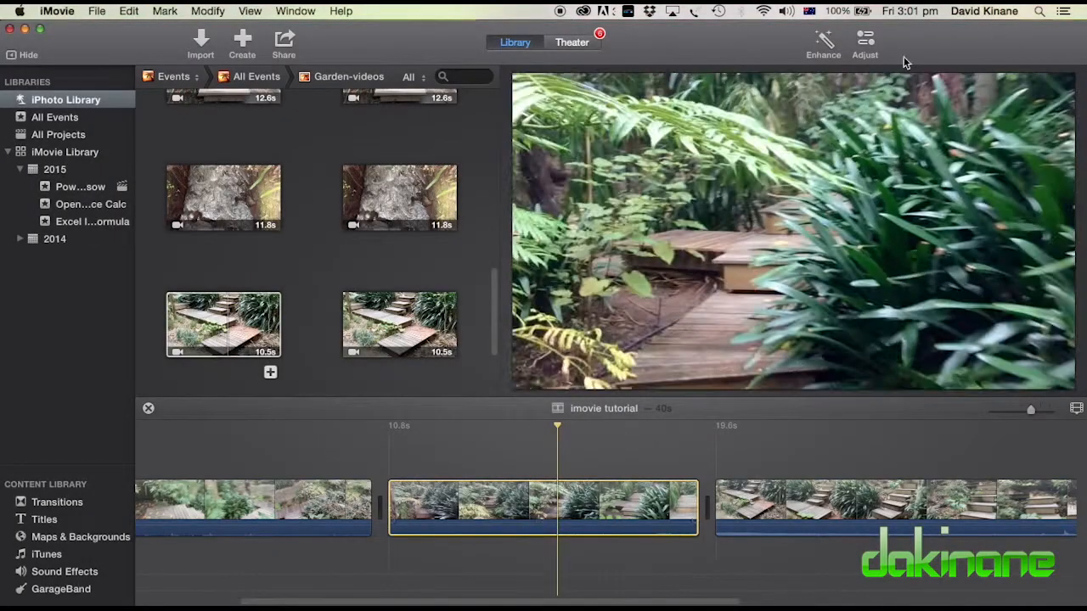
click(865, 44)
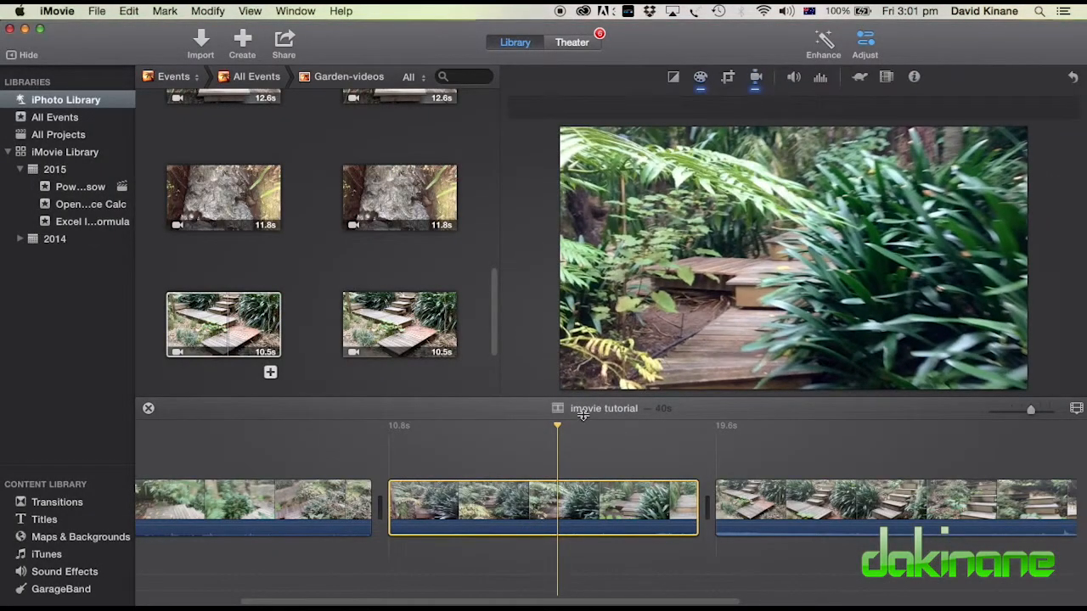
drag(557, 427, 388, 430)
mouse_move(735, 350)
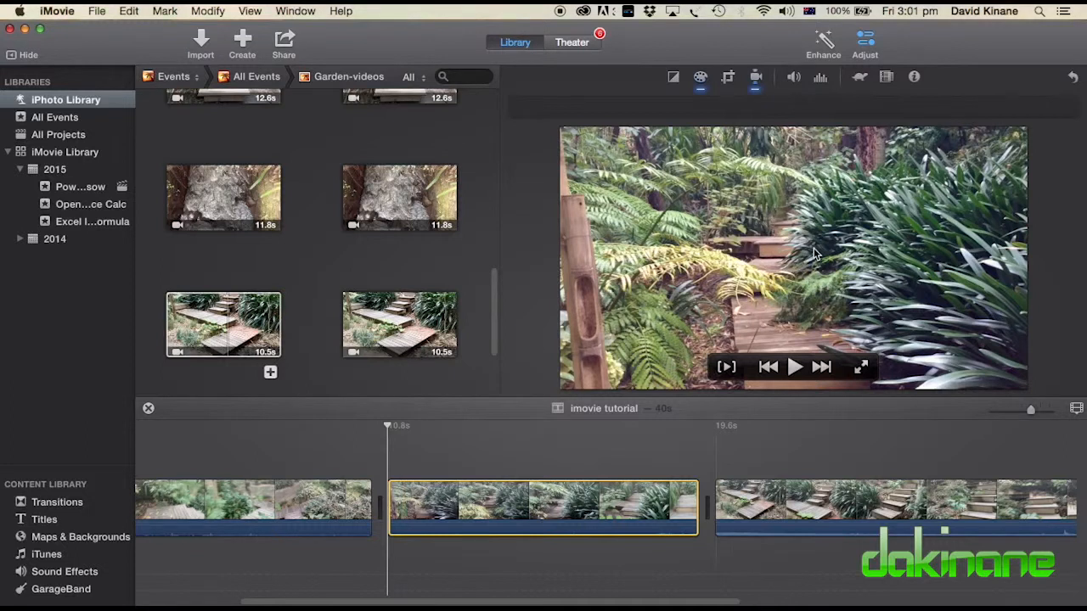
click(794, 368)
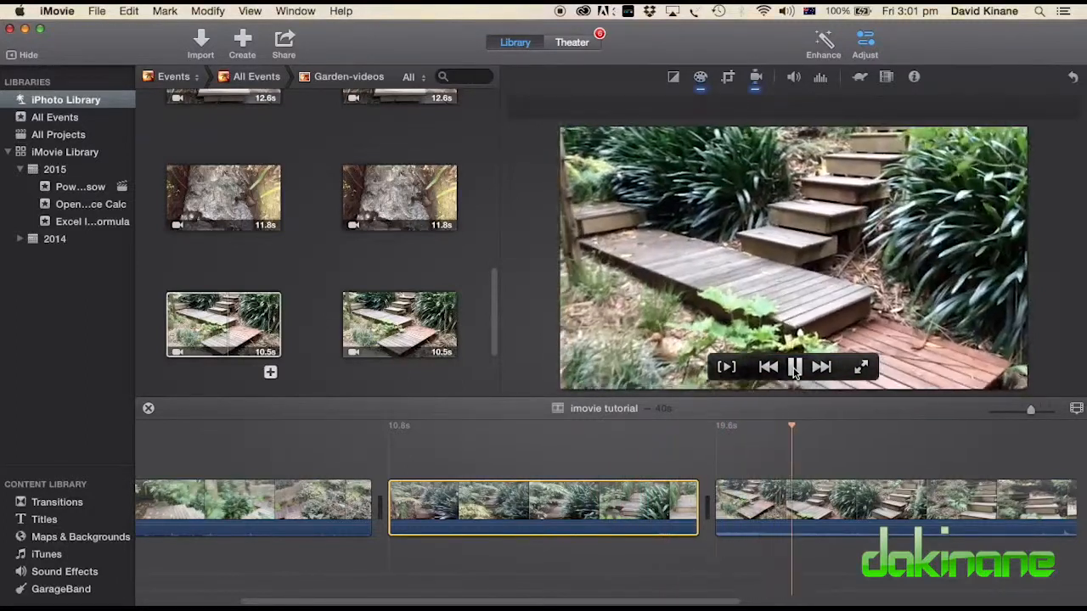
click(796, 374)
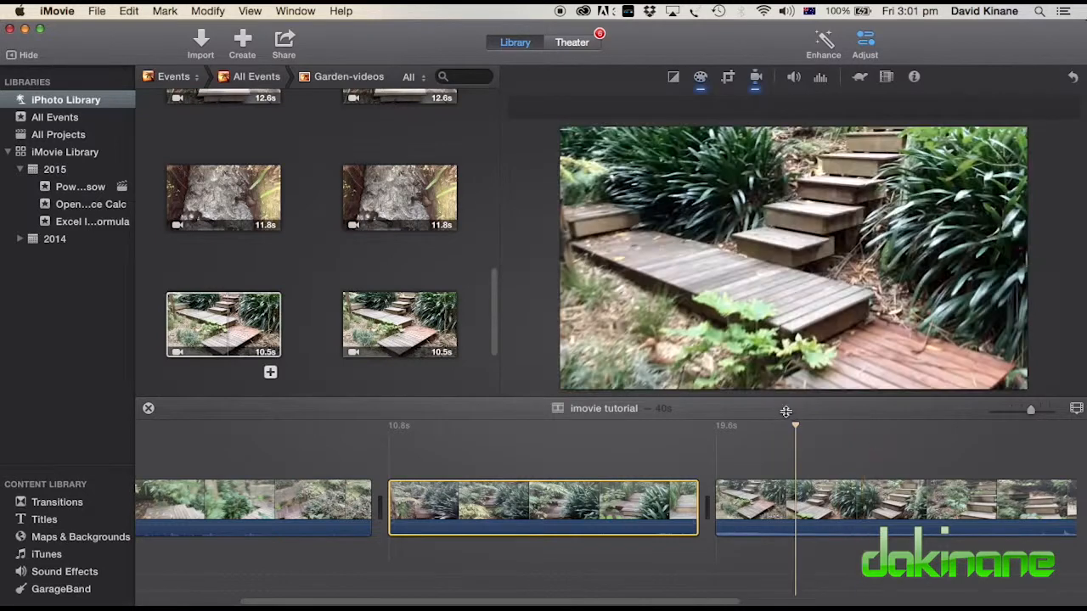
drag(796, 429, 750, 437)
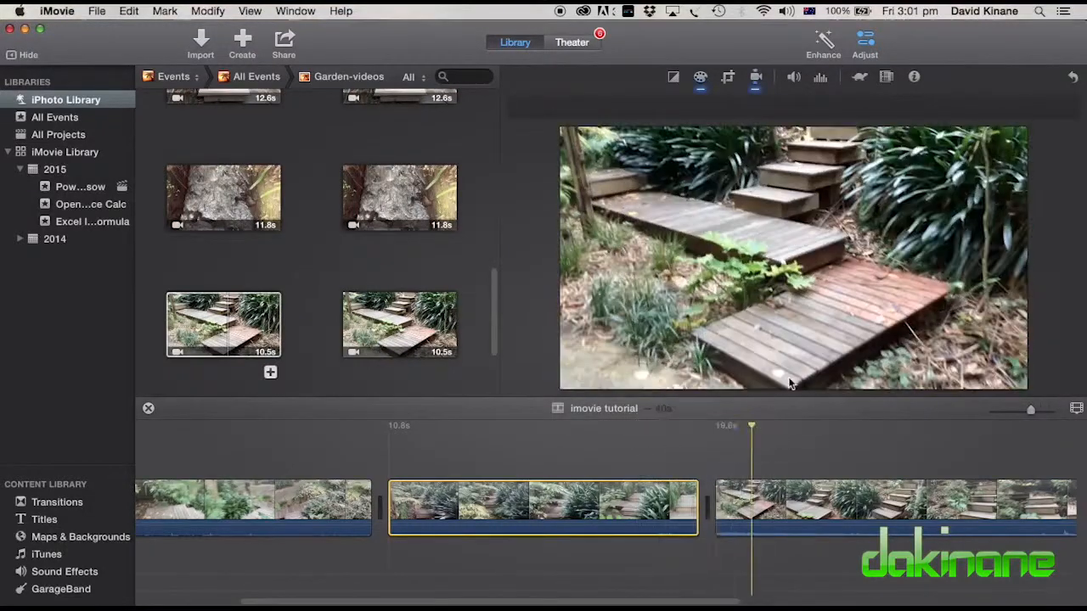
- Select the third clip and lower its audio volume to 41%
click(776, 501)
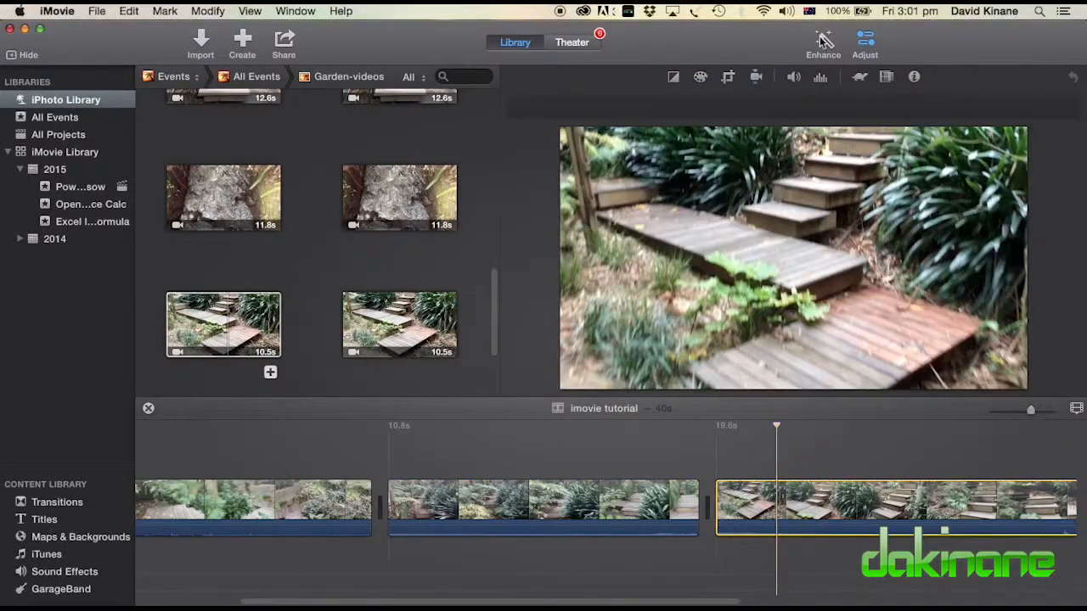
click(794, 77)
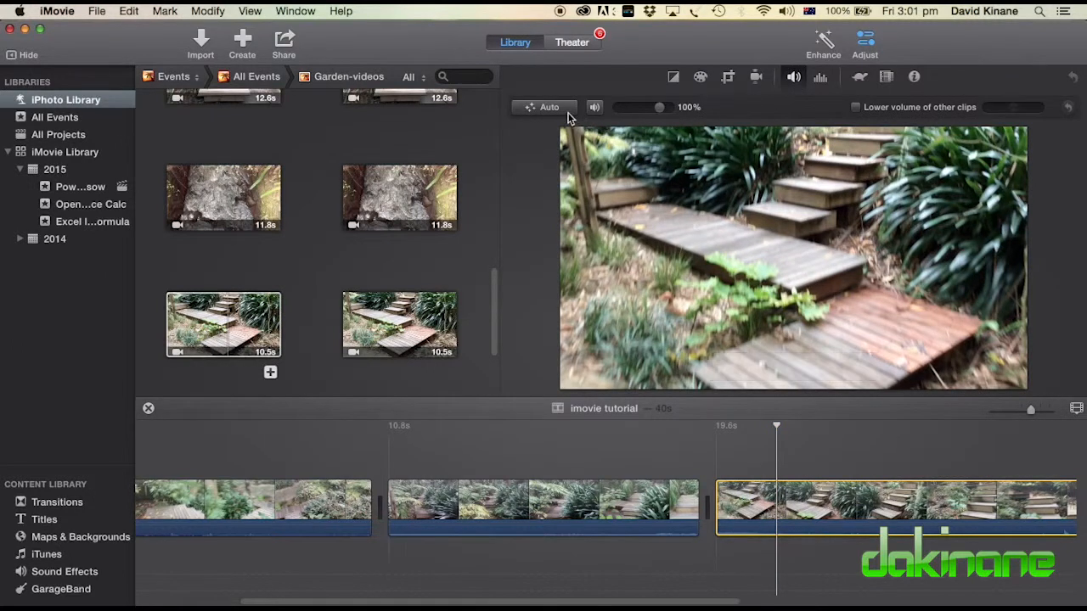
mouse_move(705, 181)
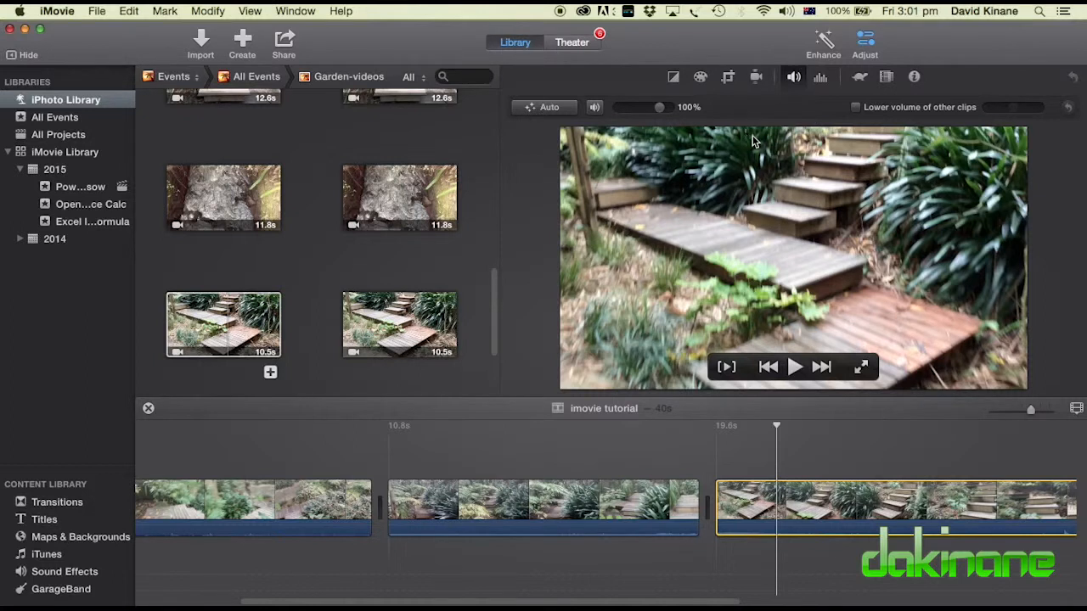
drag(661, 109, 636, 109)
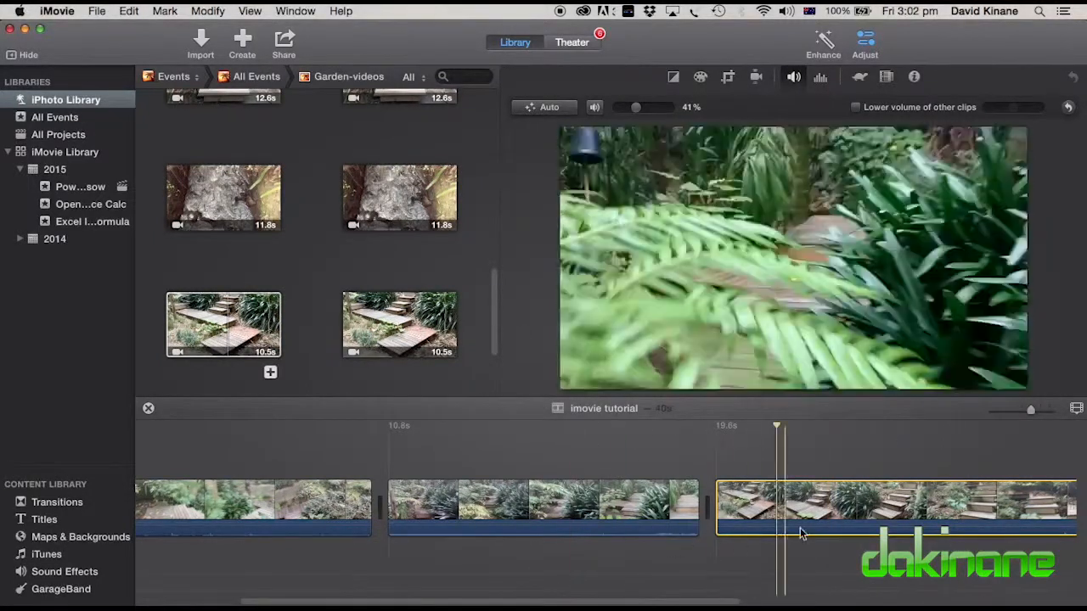
- Split the first clip at 6.1 s and look at the available commands for its second part
drag(609, 605, 485, 587)
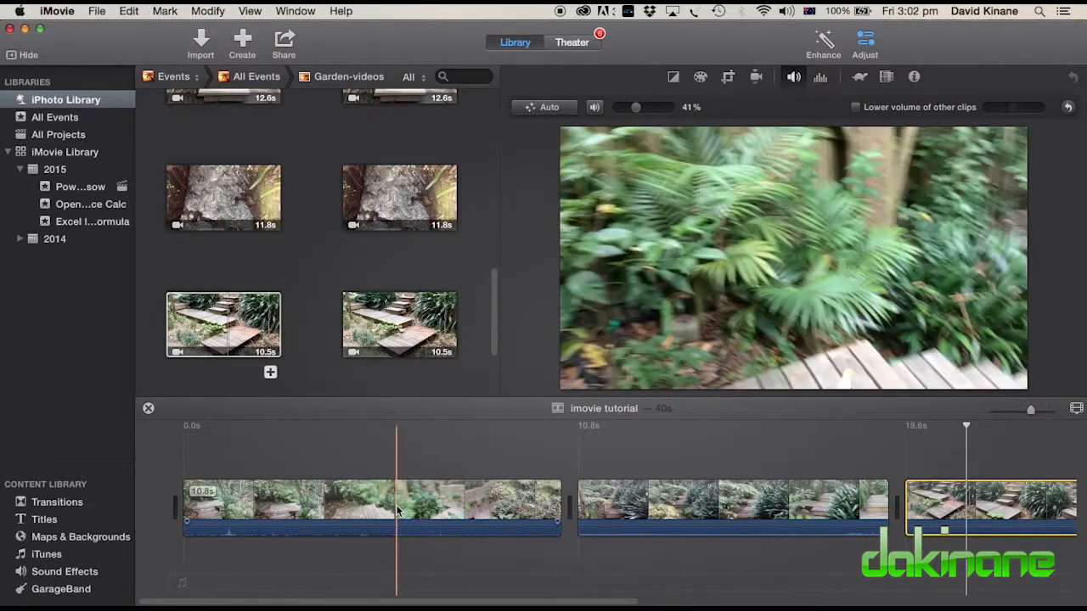
key(super+b)
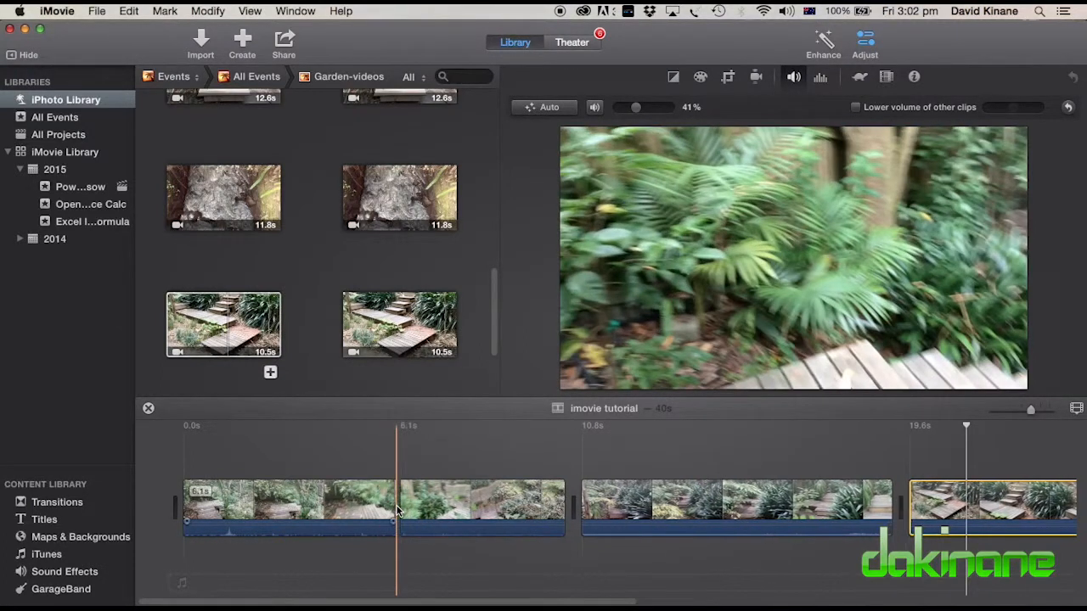
right_click(461, 503)
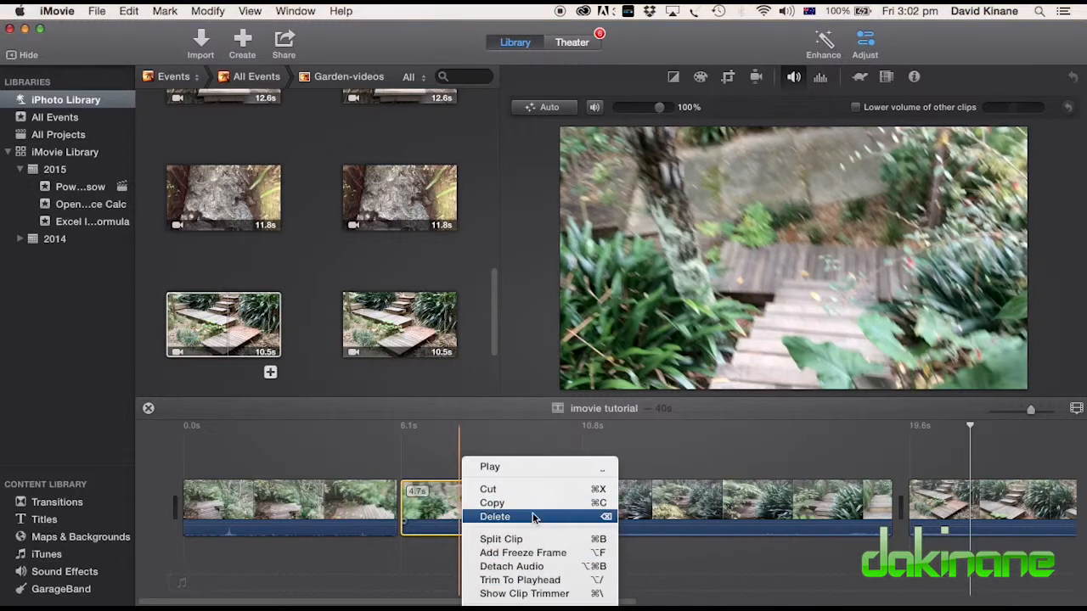
click(680, 453)
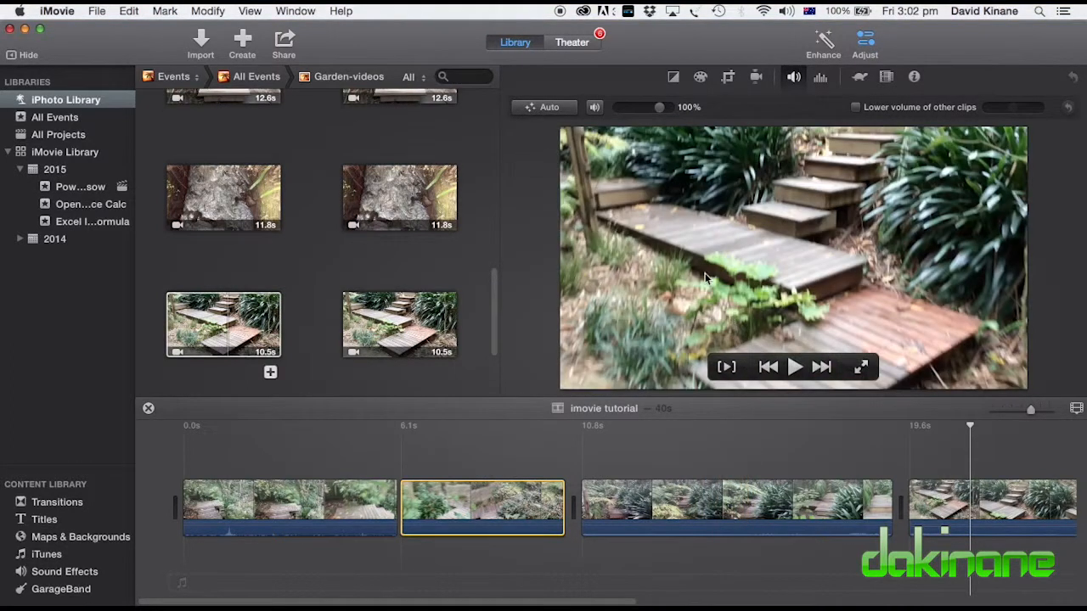
- Lower the volume of the clip starting at 10.8 s to 53% and detach its audio
click(701, 505)
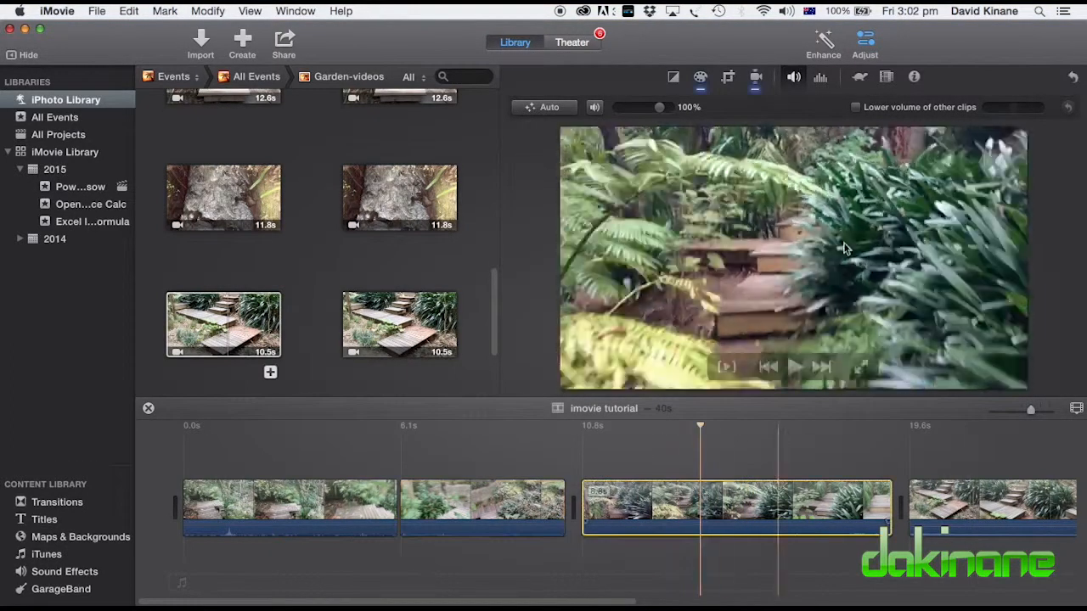
drag(662, 110, 648, 110)
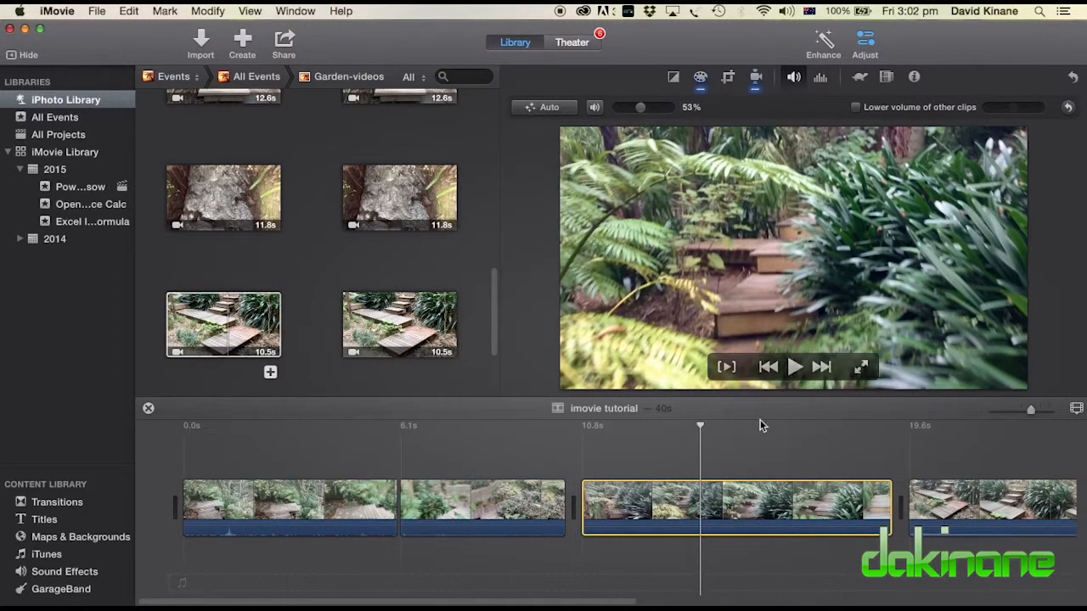
right_click(764, 525)
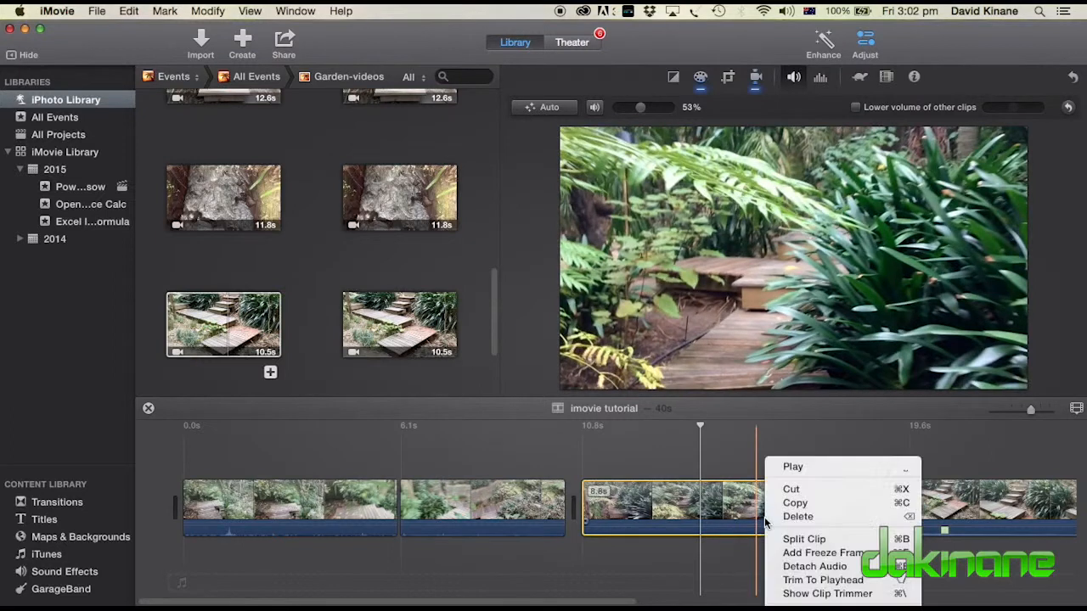
click(792, 567)
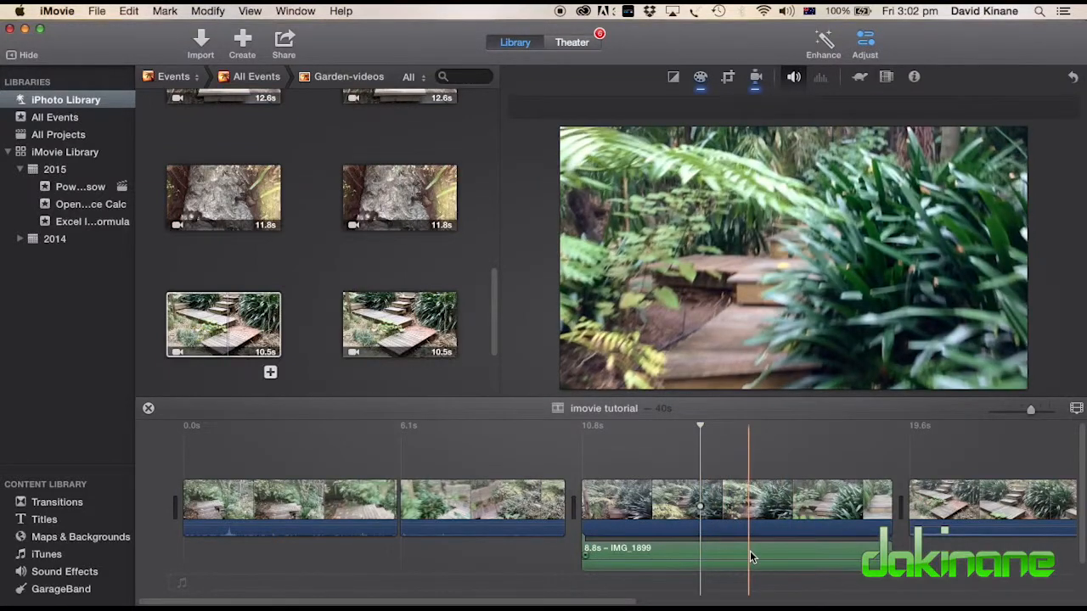
- Try the detached audio at other timeline positions, including under the preceding segment, and delete it
drag(750, 554, 570, 551)
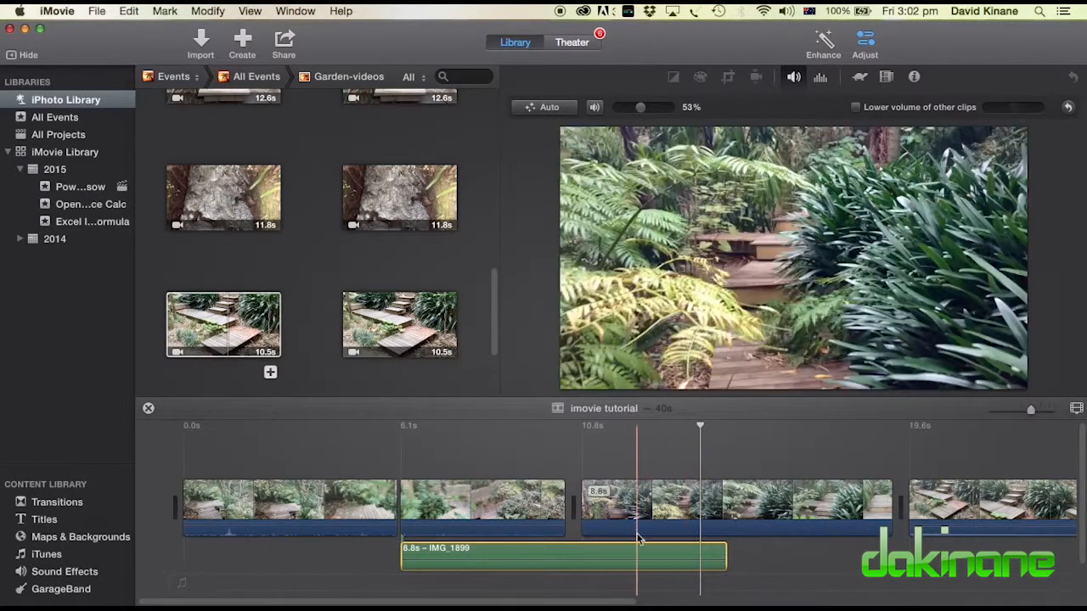
drag(649, 556, 692, 554)
drag(784, 562, 783, 553)
key(Delete)
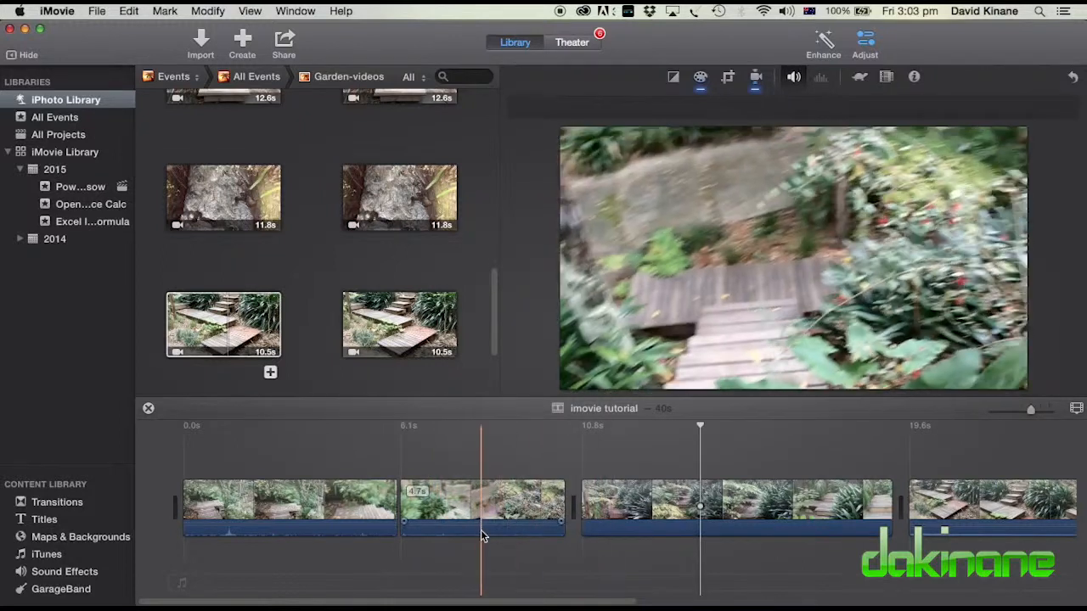
- Play the timeline from the 6.1 s split and stop before the segment ends
click(481, 530)
click(421, 432)
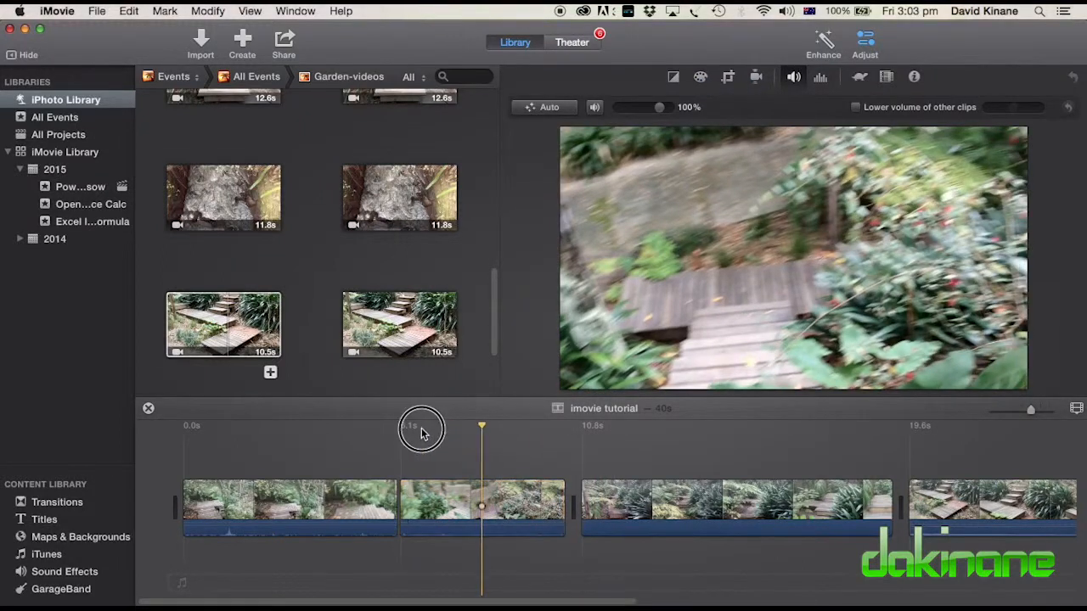
click(407, 429)
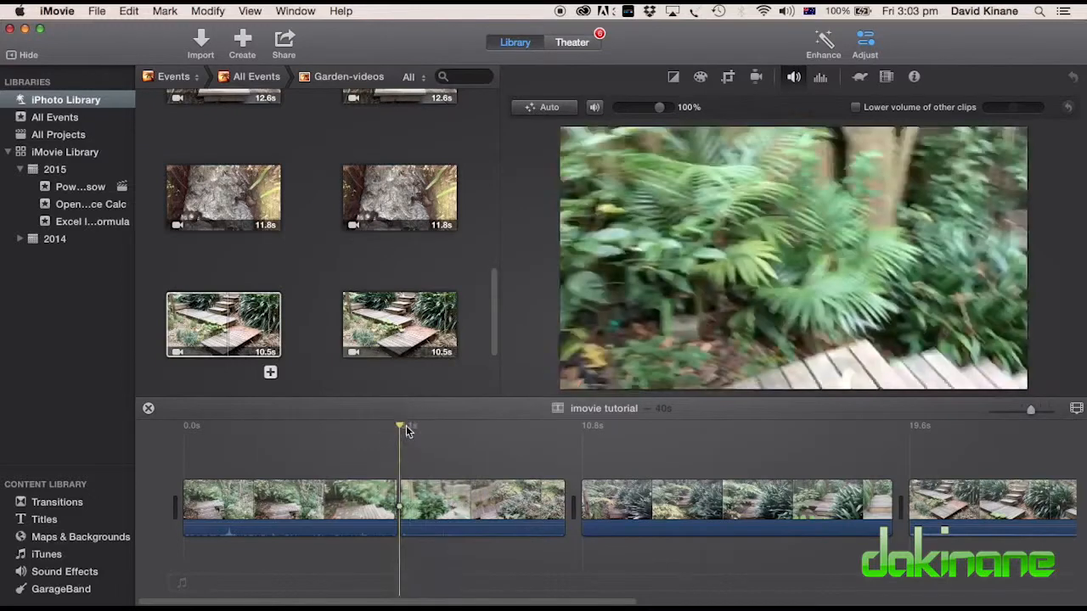
key(space)
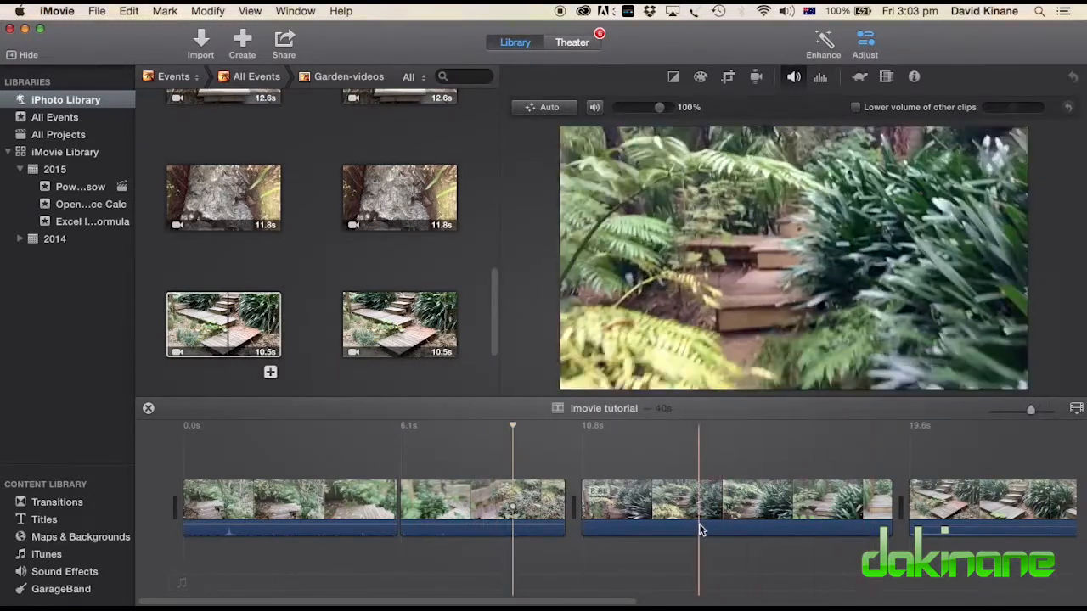
- Select the clip starting at 19.6 s and reduce its volume to 12%
click(925, 508)
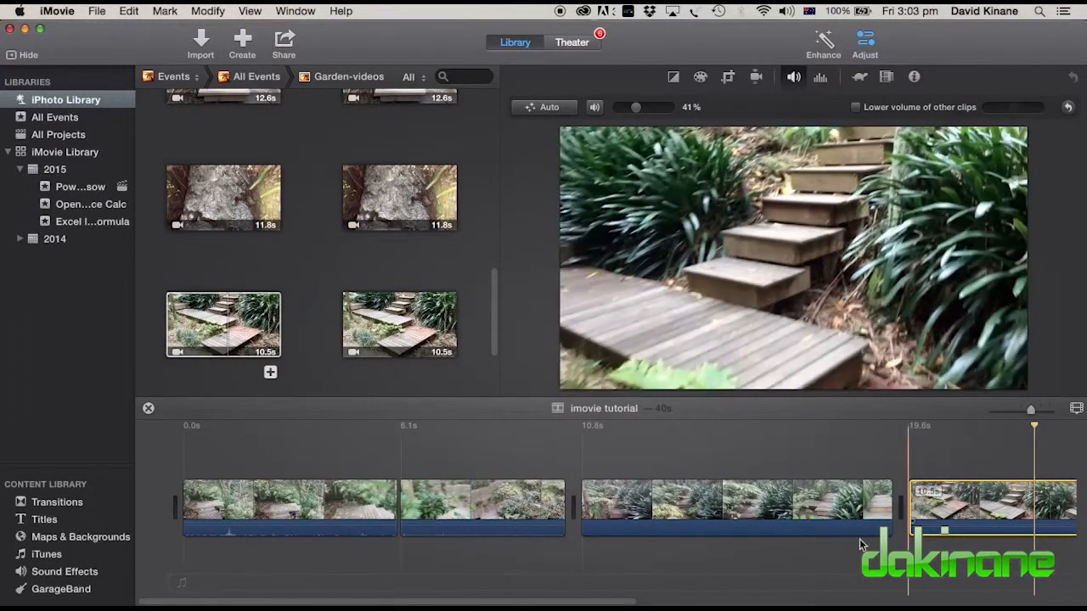
drag(591, 603, 760, 599)
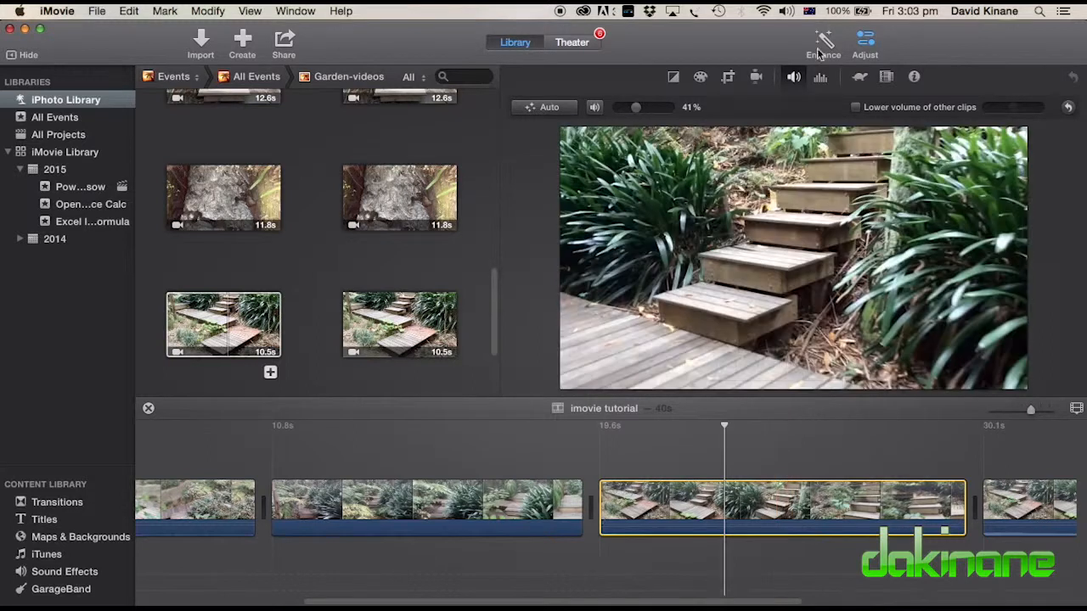
click(794, 77)
click(774, 508)
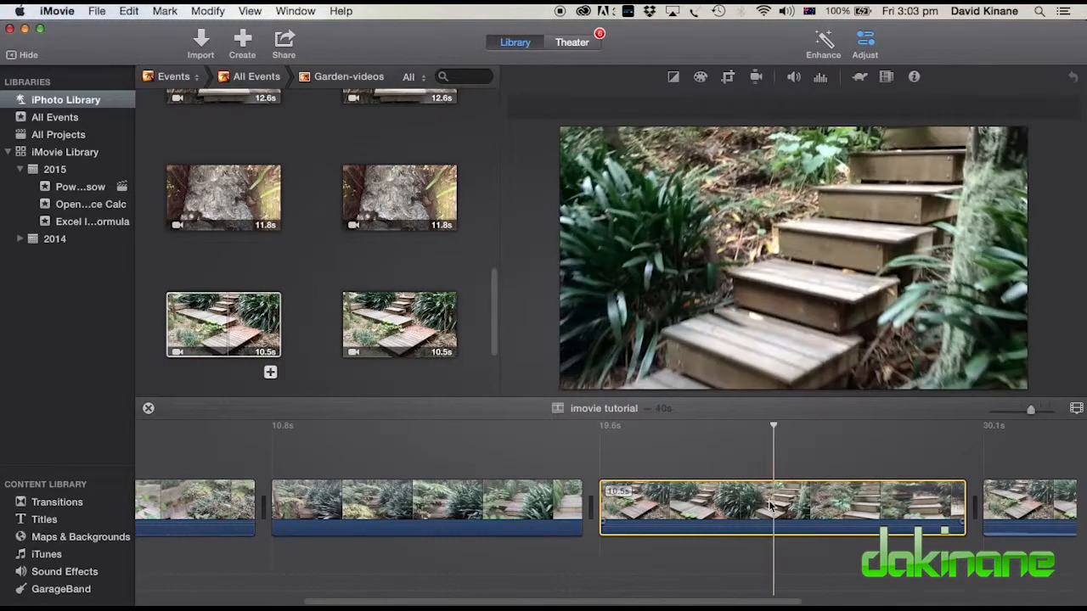
click(794, 77)
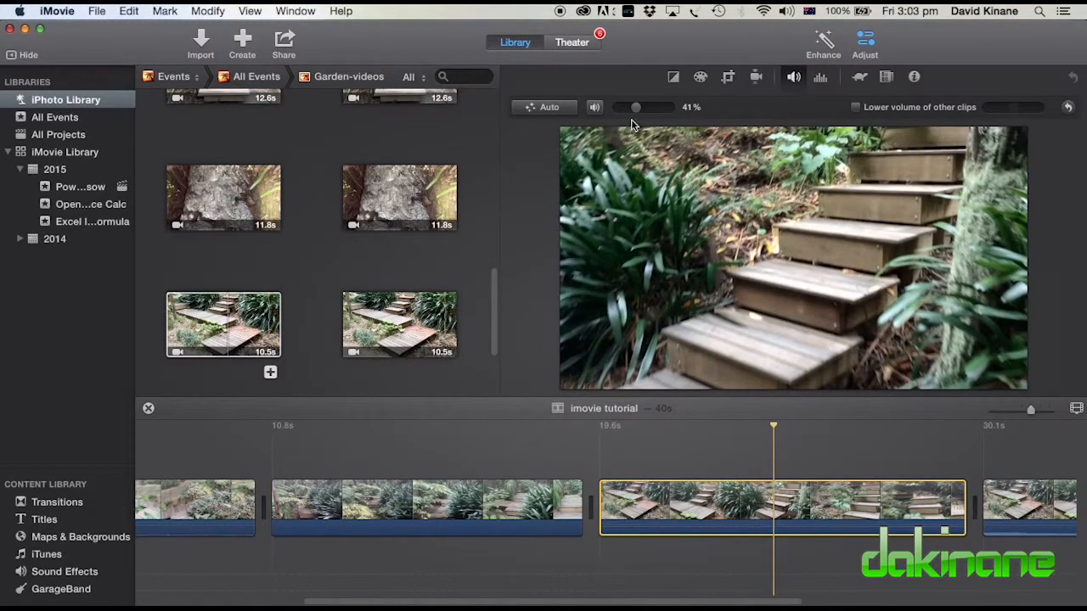
drag(627, 114, 617, 115)
- Detach the audio from the clip starting at 19.6 s and delete the detached audio track
right_click(809, 524)
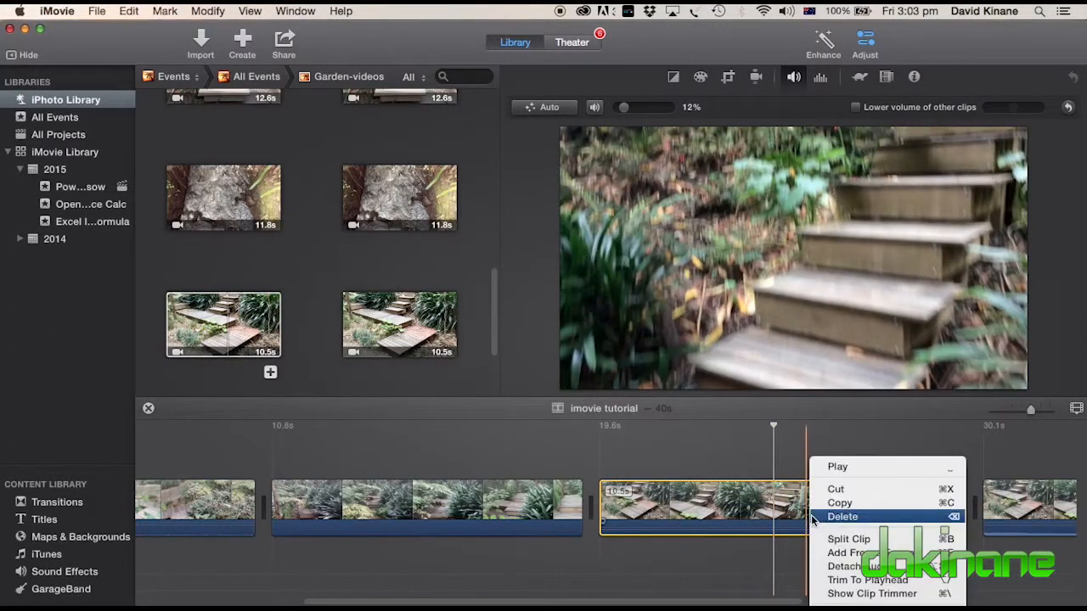
click(834, 567)
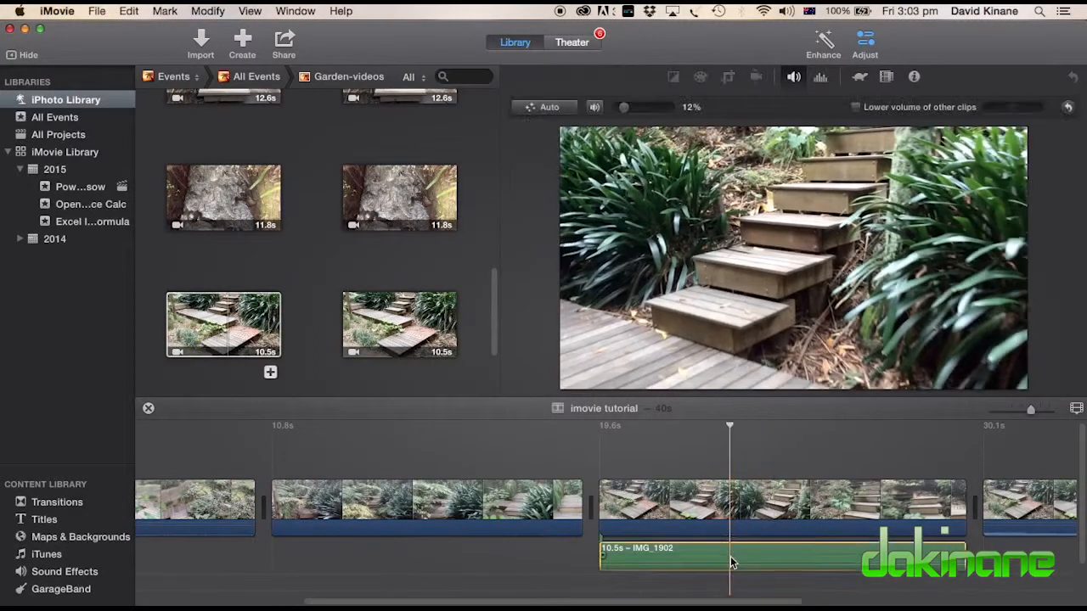
key(Delete)
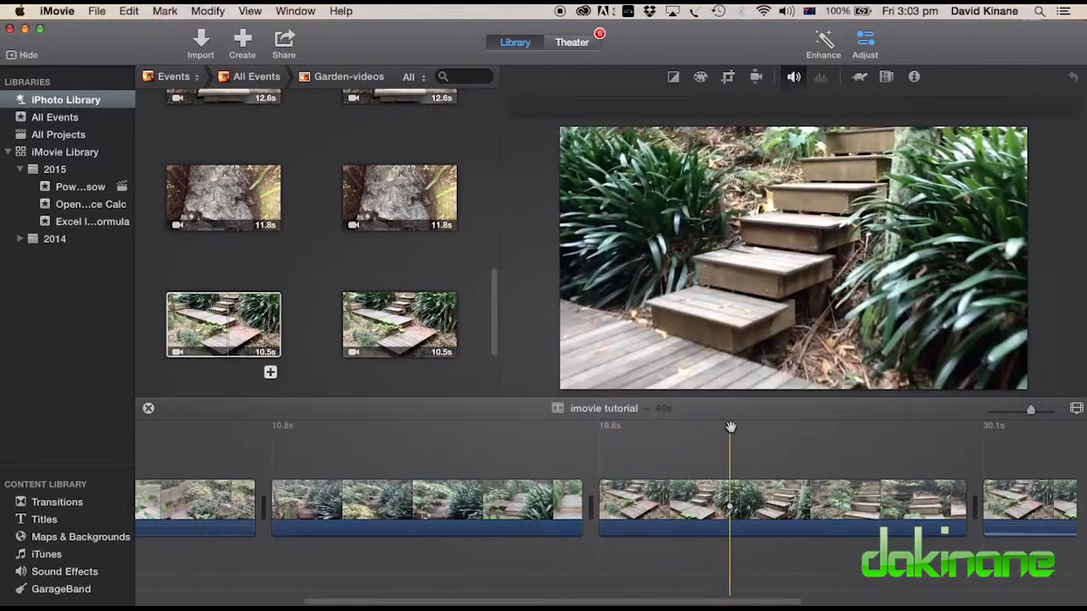
- Position the playhead at 10.8 s and open voiceover recording with Built-in Microphone as input source and the project muted
drag(730, 426, 272, 418)
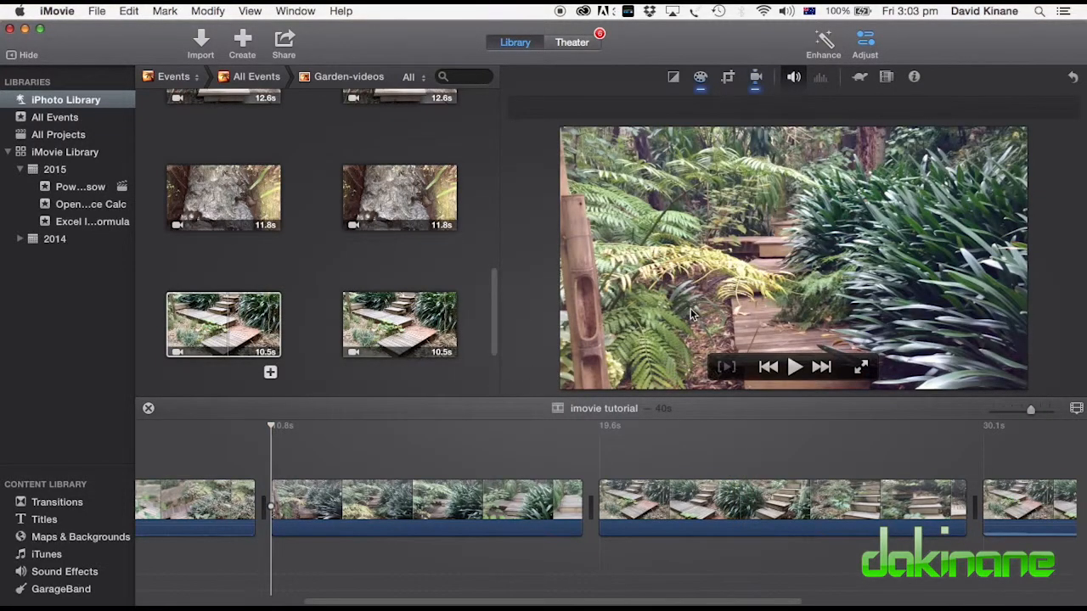
key(v)
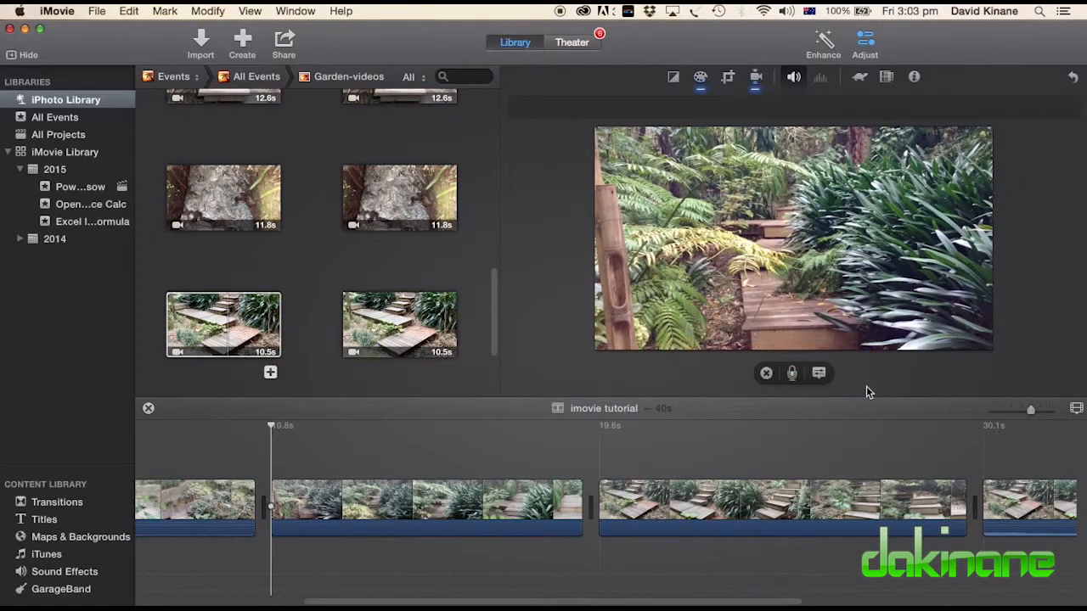
click(819, 374)
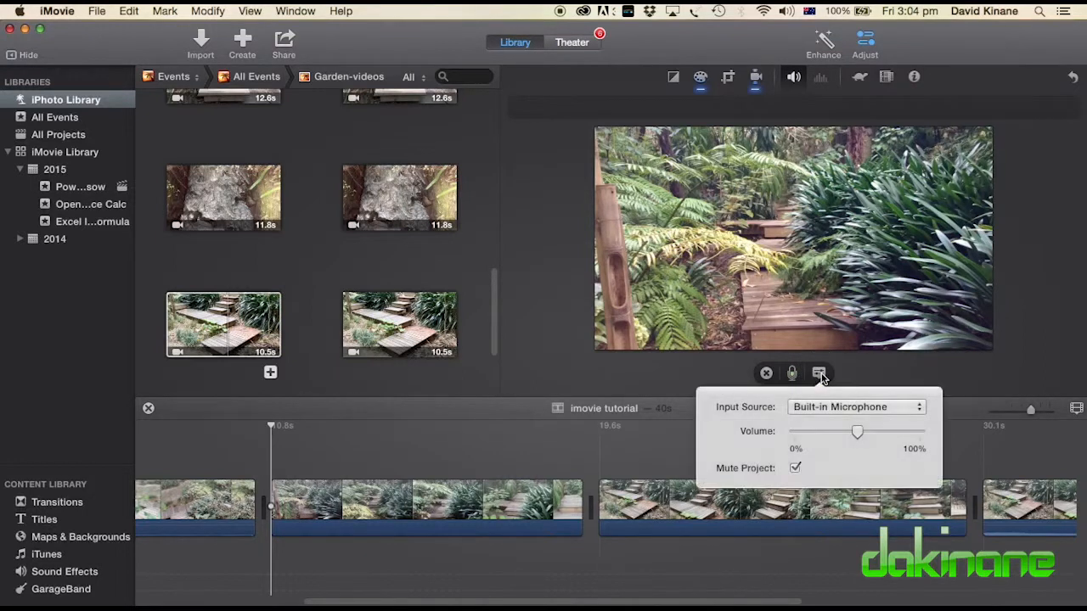
click(922, 409)
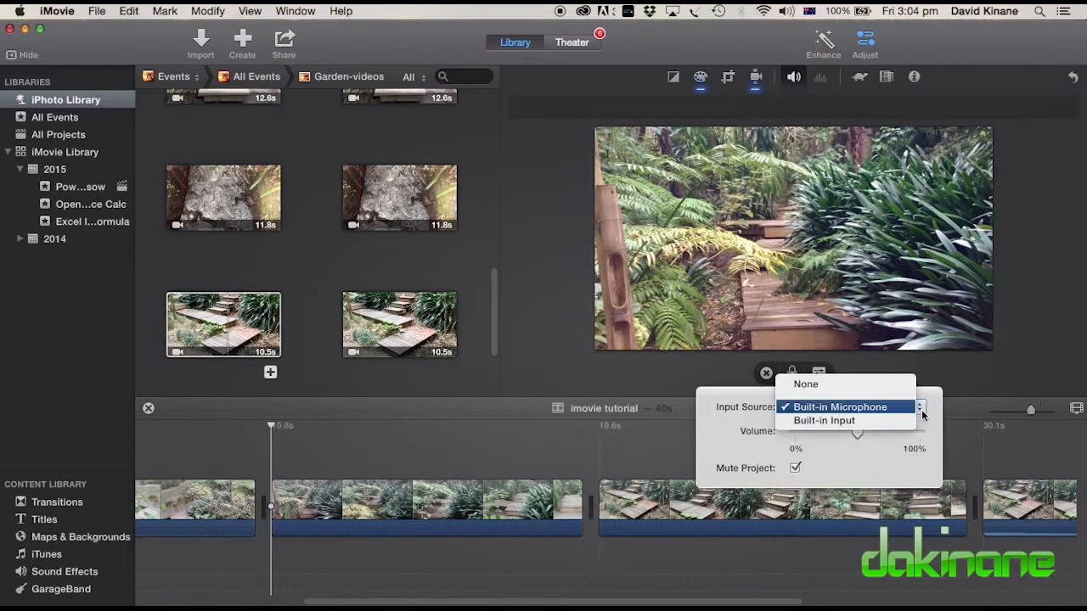
click(879, 406)
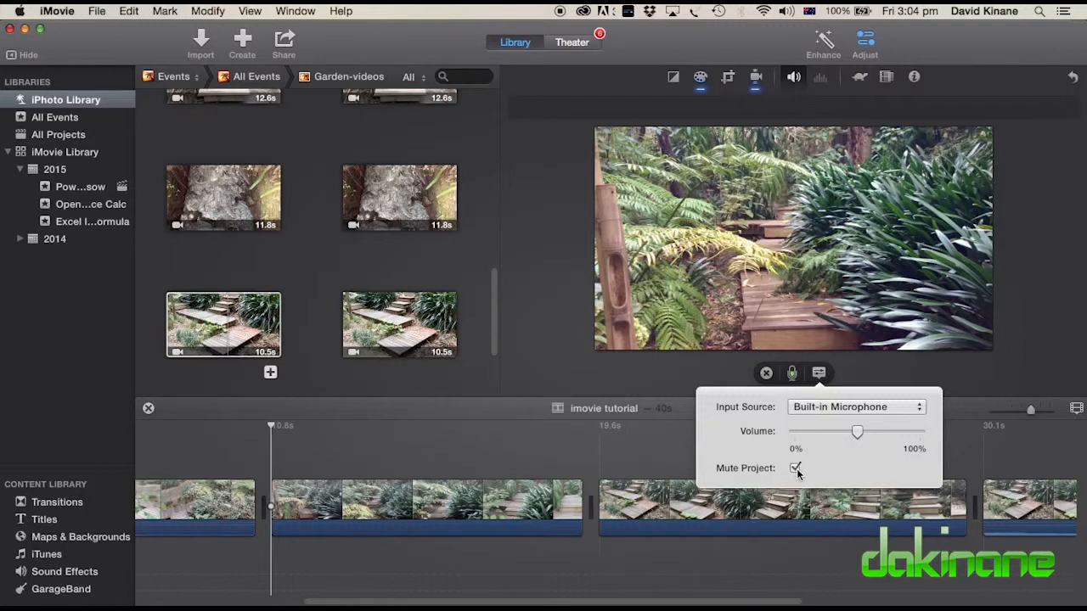
click(894, 372)
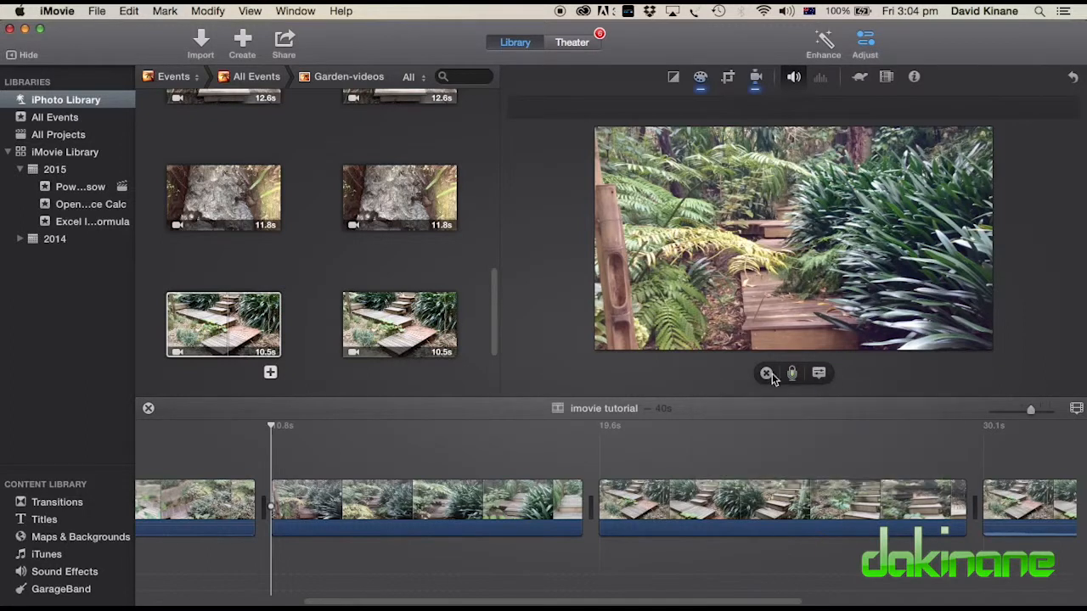
- Record a voiceover about 14.6 s long starting at the 10.8 s mark of the timeline
click(272, 426)
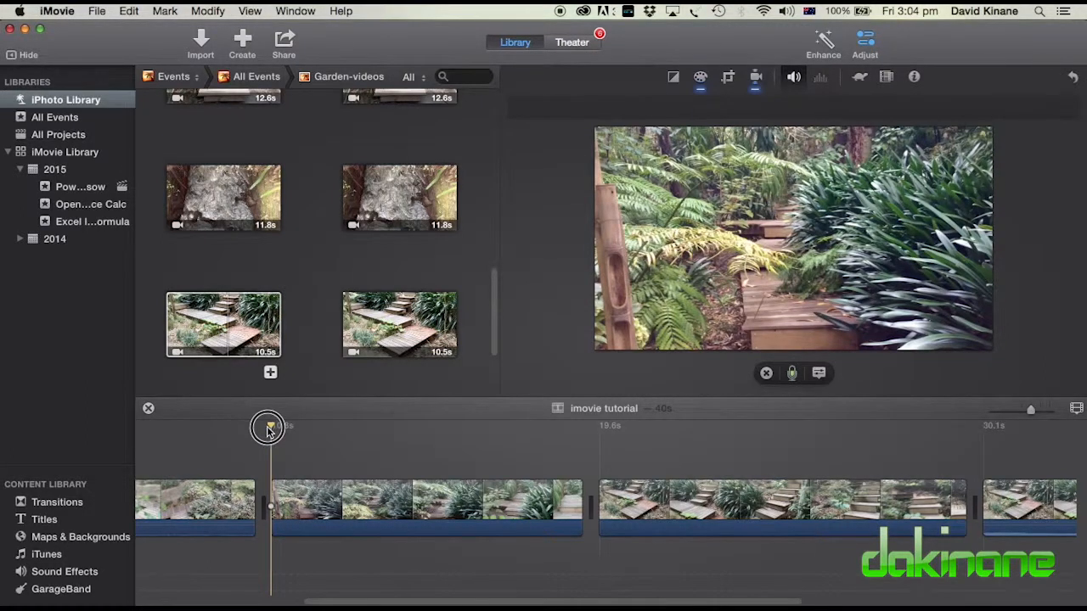
click(792, 373)
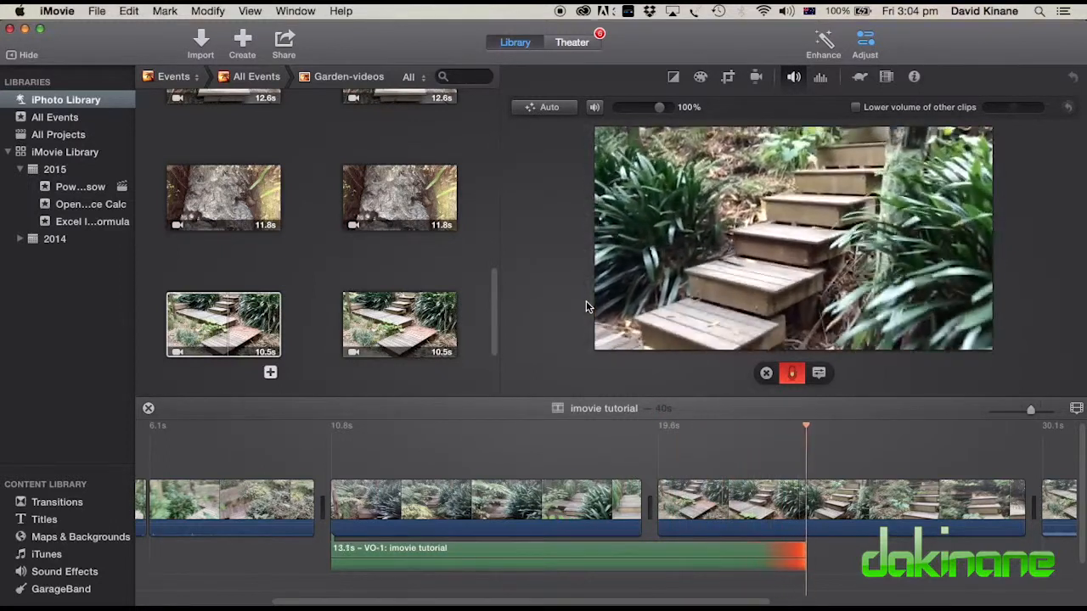
key(space)
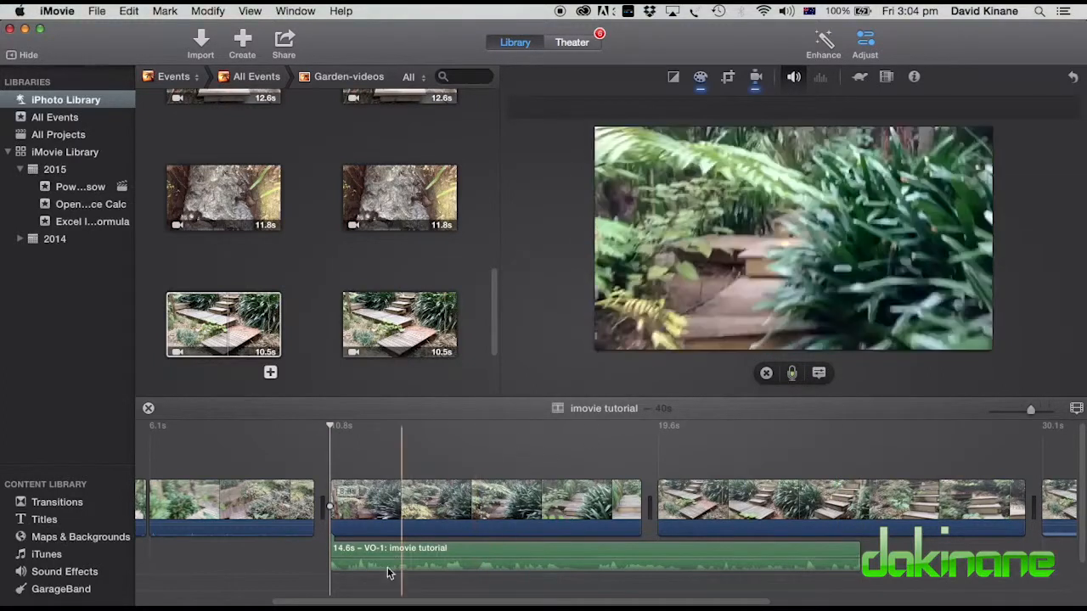
- Select the recorded voiceover clip and examine its audio settings and the volume line in the timeline
click(510, 552)
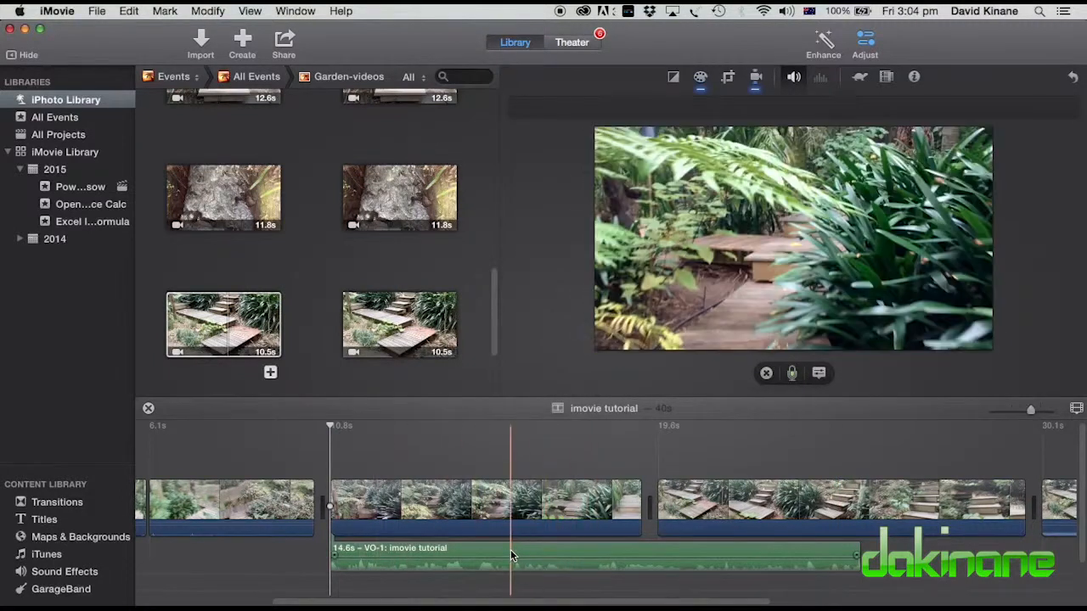
mouse_move(773, 315)
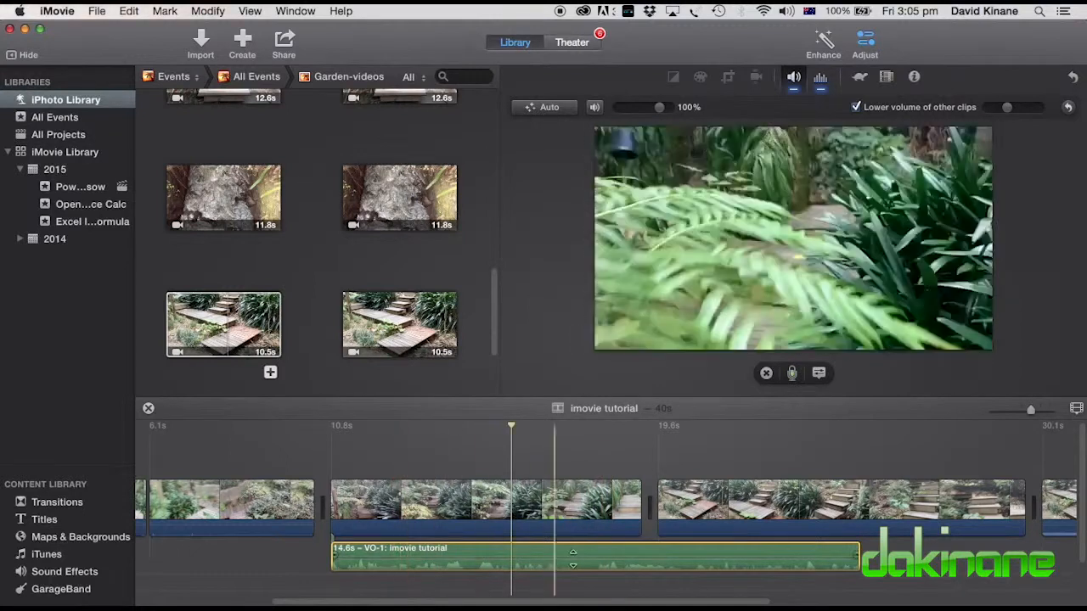
mouse_move(580, 555)
mouse_down()
mouse_move(484, 549)
mouse_move(609, 564)
mouse_move(568, 567)
mouse_move(572, 552)
mouse_up()
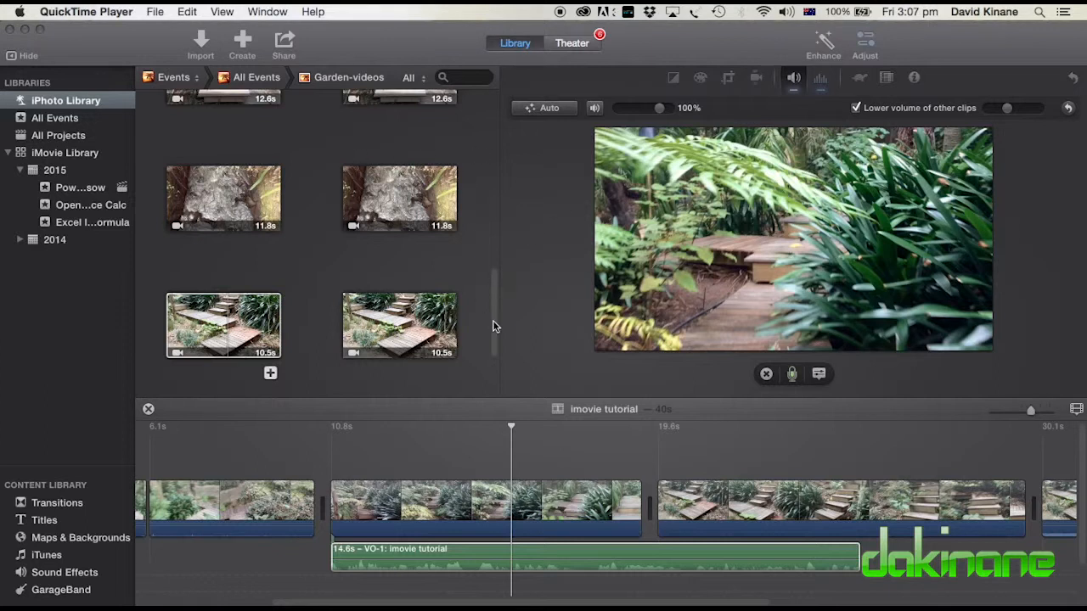
- Return to all iPhoto events, search for "tuto" and open the "tutorial images" event
drag(494, 325, 498, 139)
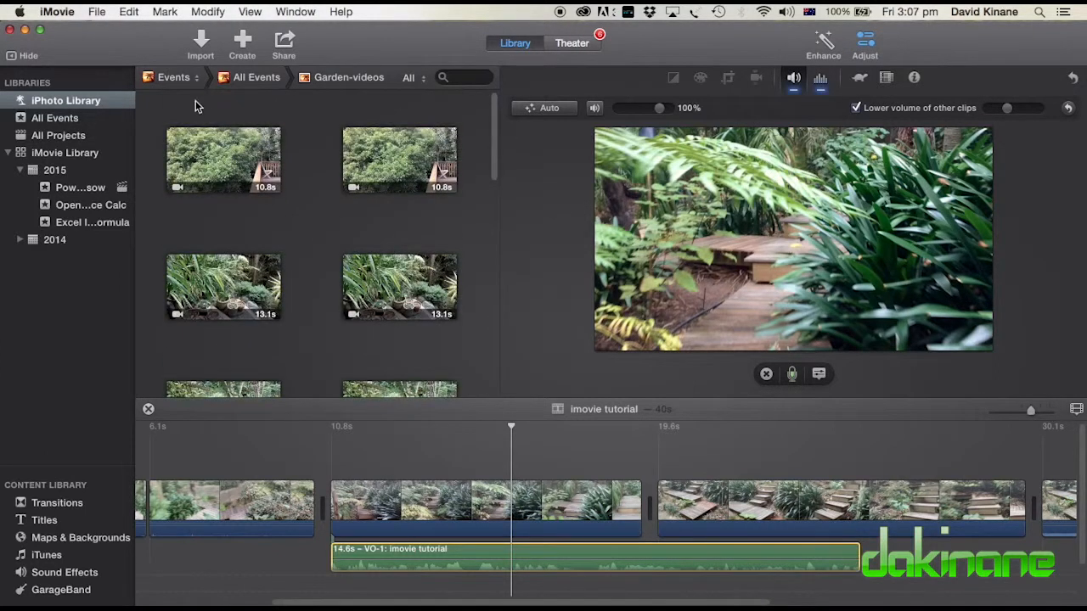
click(177, 78)
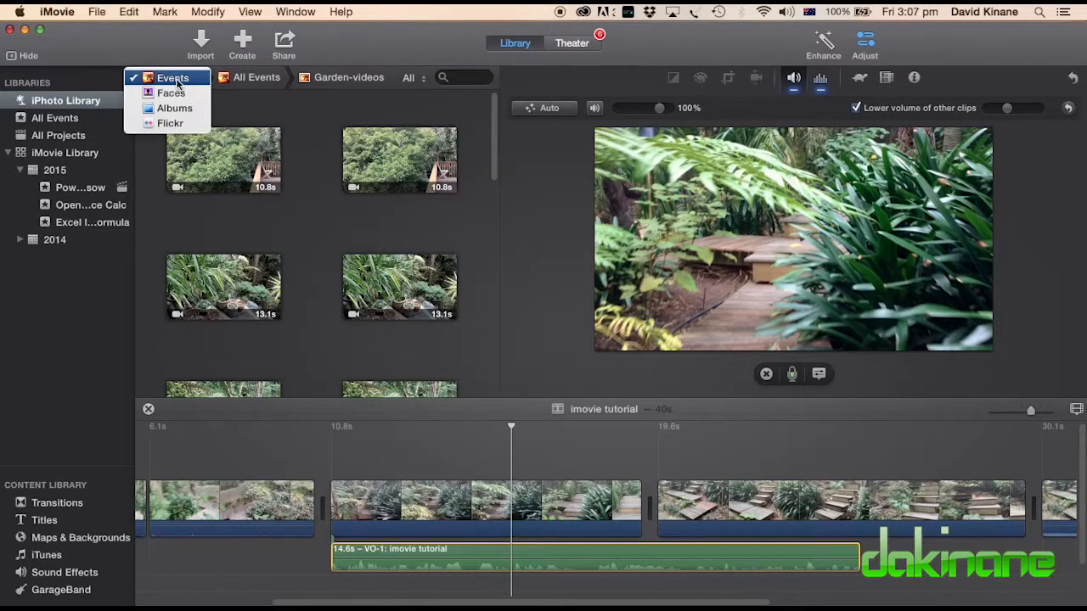
click(177, 80)
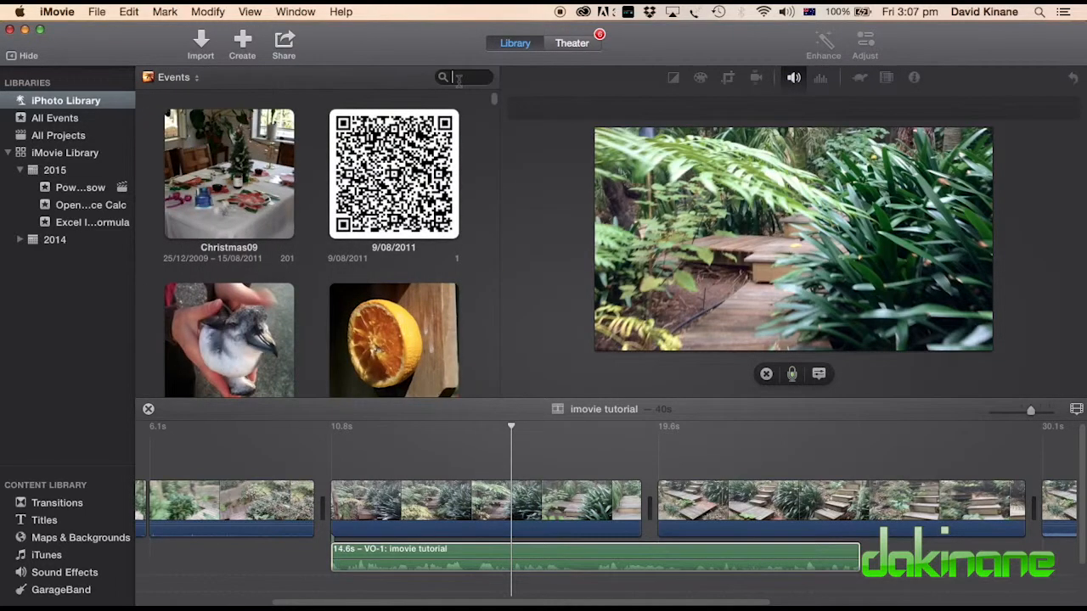
text(tuto)
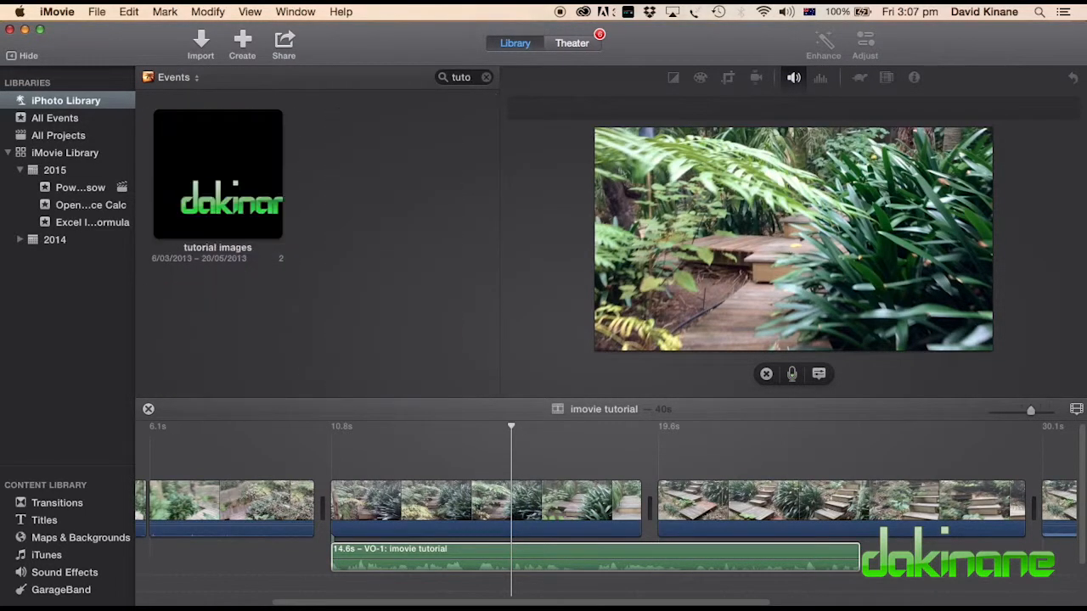
double_click(235, 179)
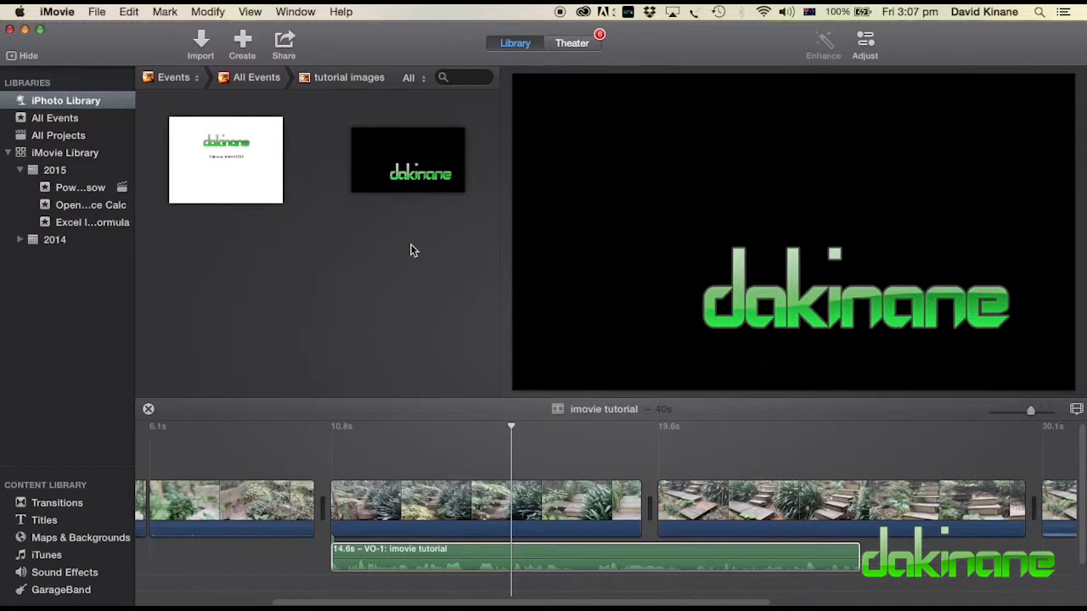
- Overlay the black-background dakinane logo image above the clip starting at 10.8 s and scrub through it to preview
click(512, 431)
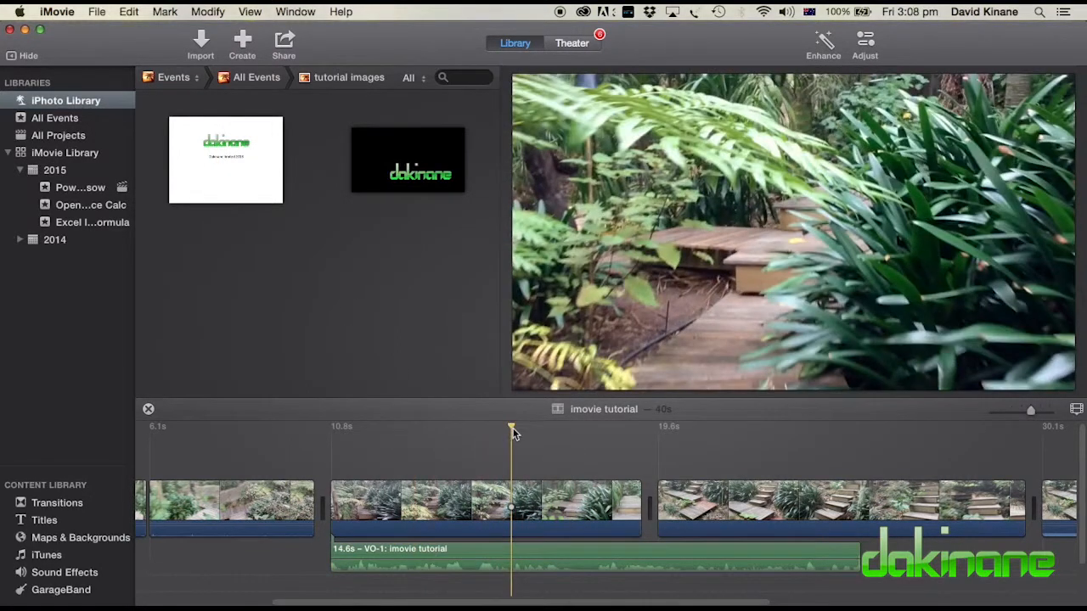
drag(512, 427, 329, 422)
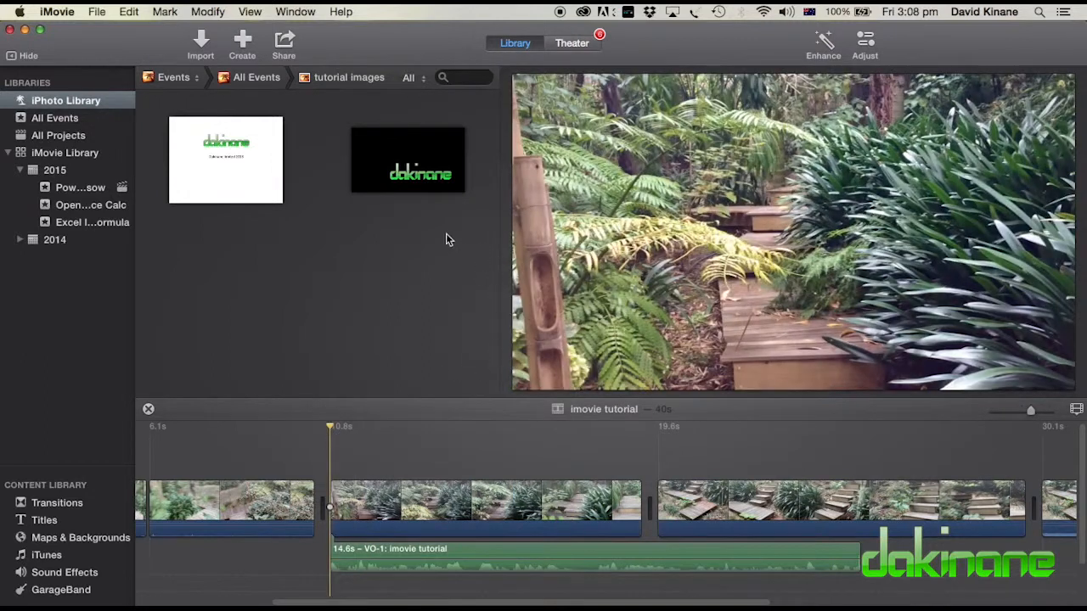
drag(417, 164, 336, 461)
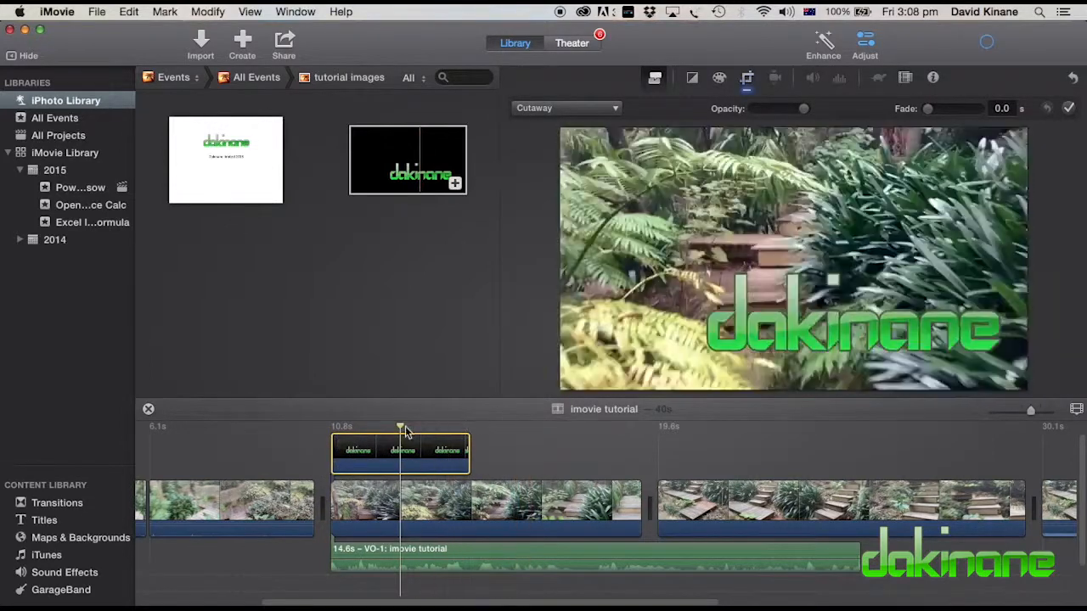
drag(401, 427, 450, 444)
drag(535, 448, 362, 444)
mouse_move(850, 303)
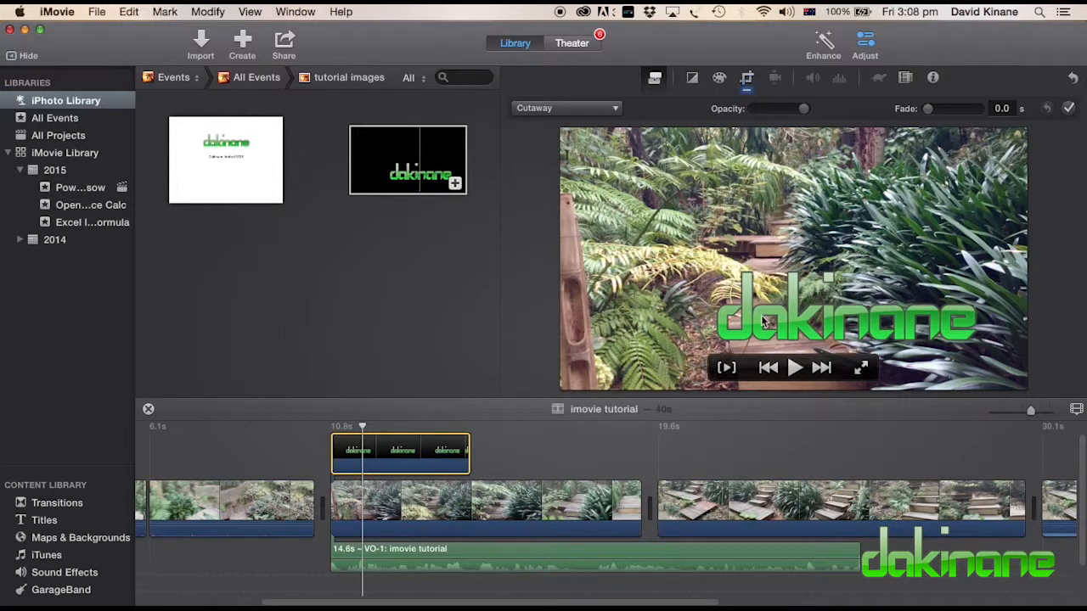
- Extend the logo overlay to 8.8 s so it spans the whole clip beneath it
mouse_move(561, 389)
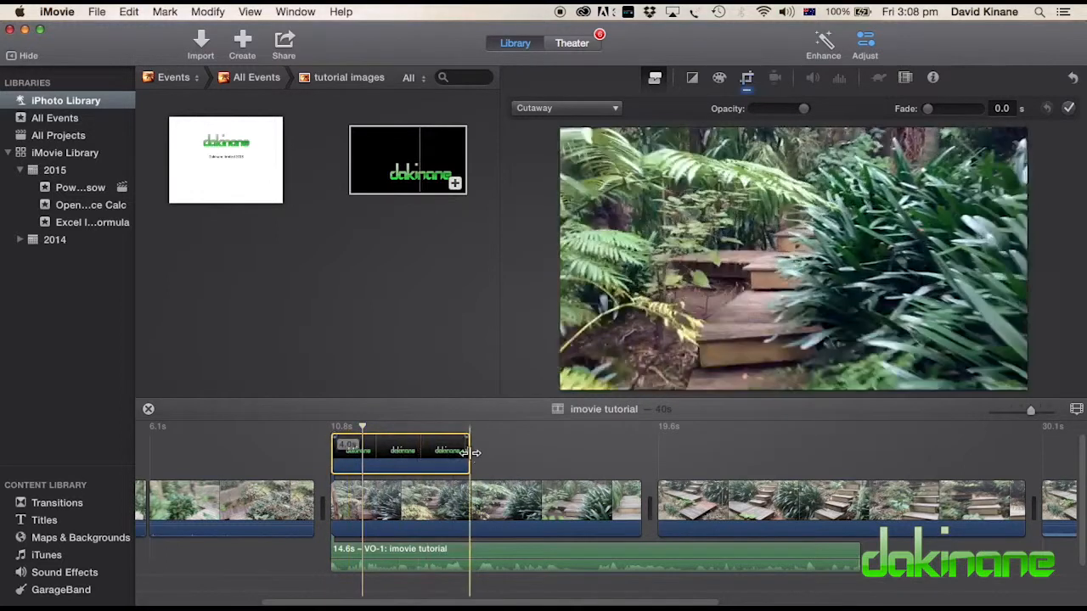
drag(469, 451, 641, 461)
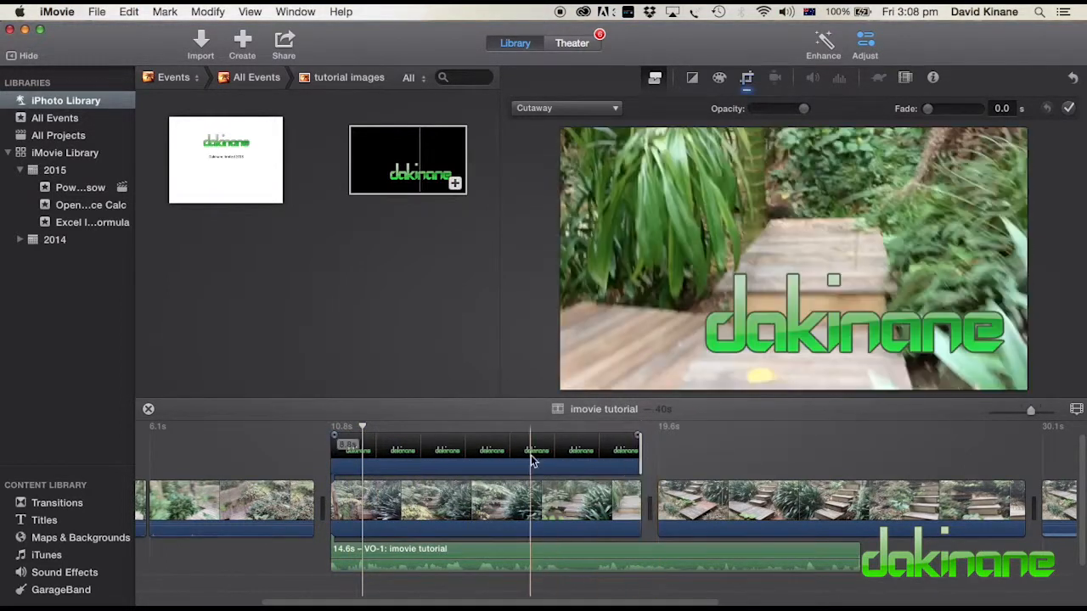
drag(363, 428, 334, 428)
click(497, 452)
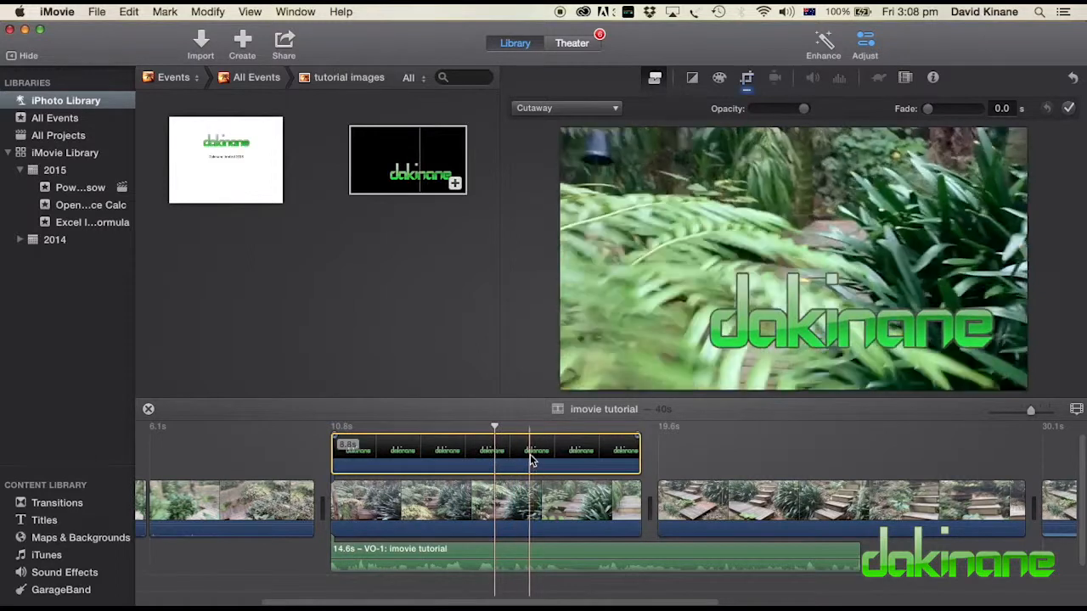
- Try the Picture in Picture style on the logo overlay and switch it back to Cutaway
mouse_move(740, 300)
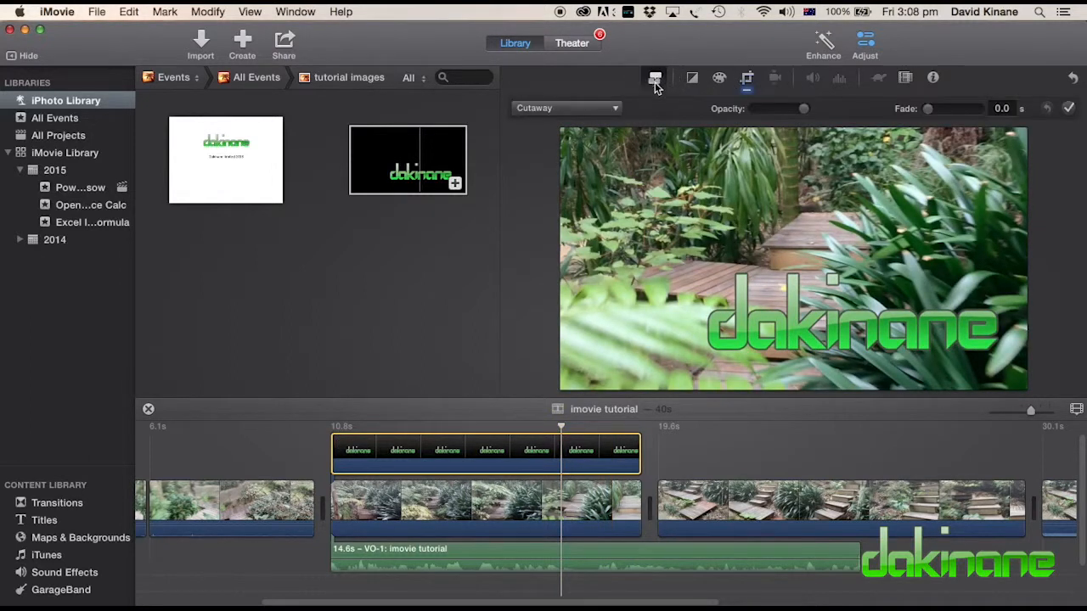
click(615, 110)
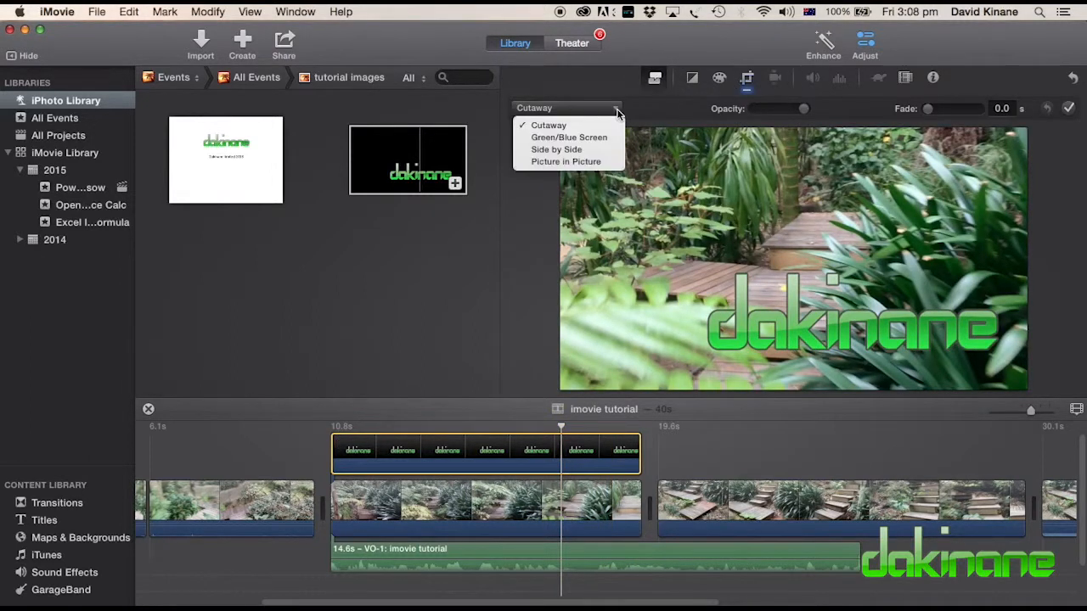
click(590, 161)
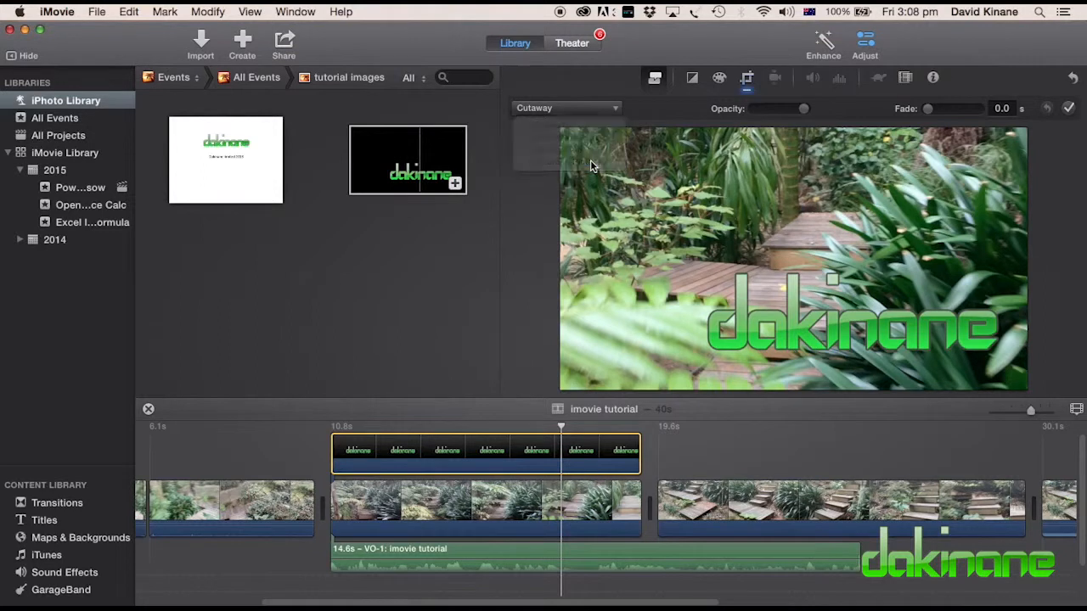
click(619, 112)
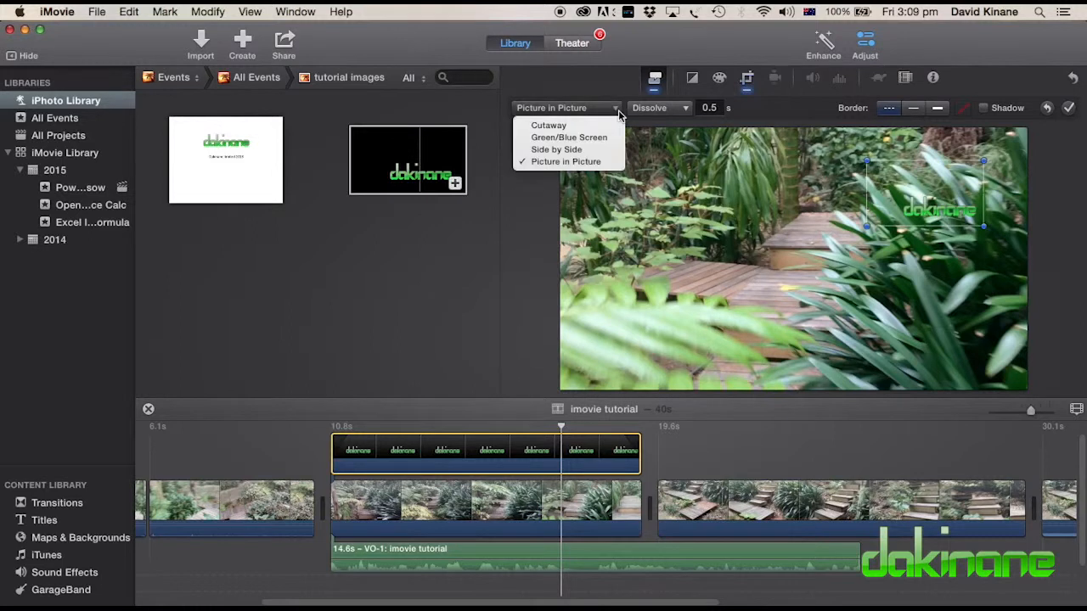
click(605, 121)
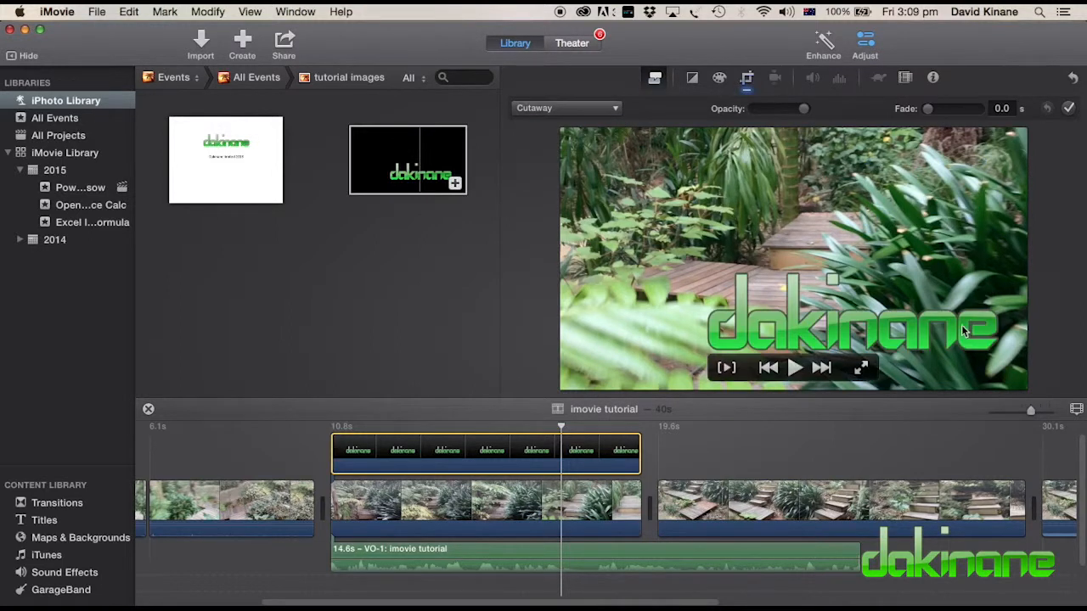
- Turn the logo overlay into an enlarged Picture in Picture inset in the lower-right corner of the video frame
click(617, 113)
click(598, 164)
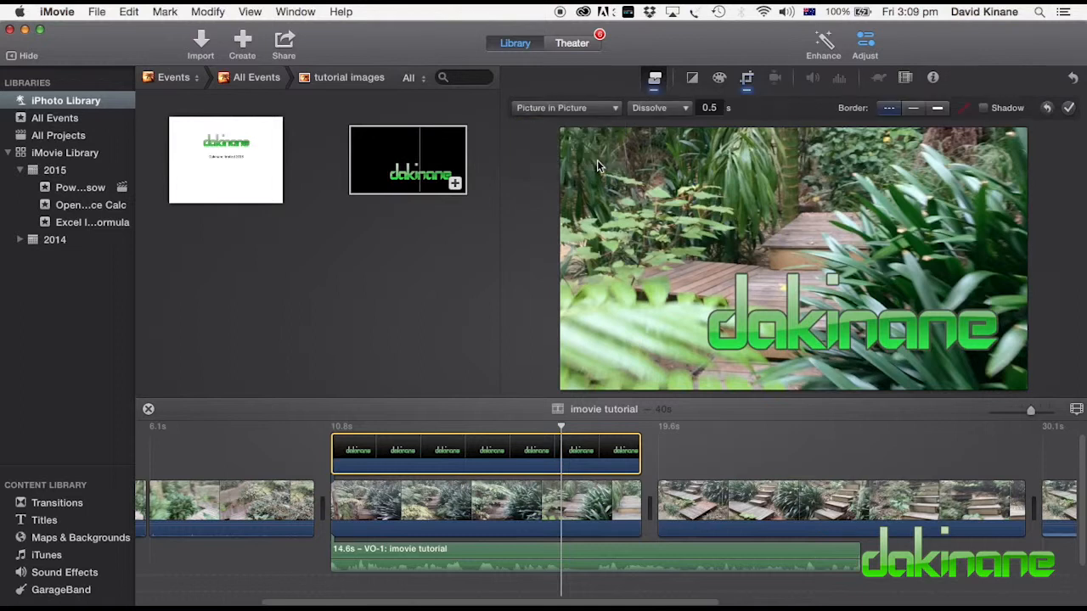
drag(937, 212, 950, 350)
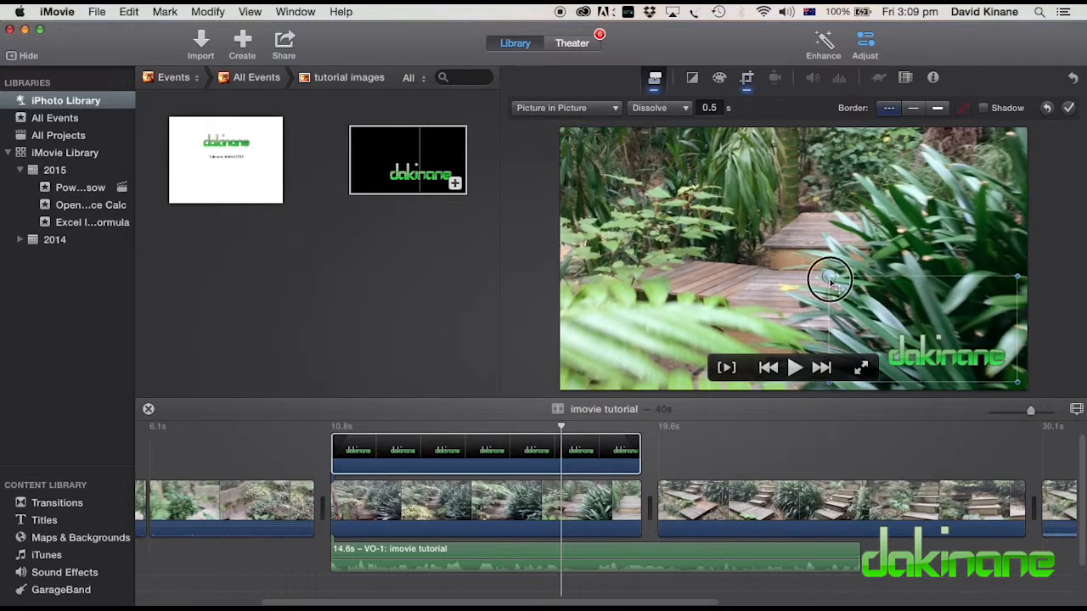
drag(827, 274, 842, 283)
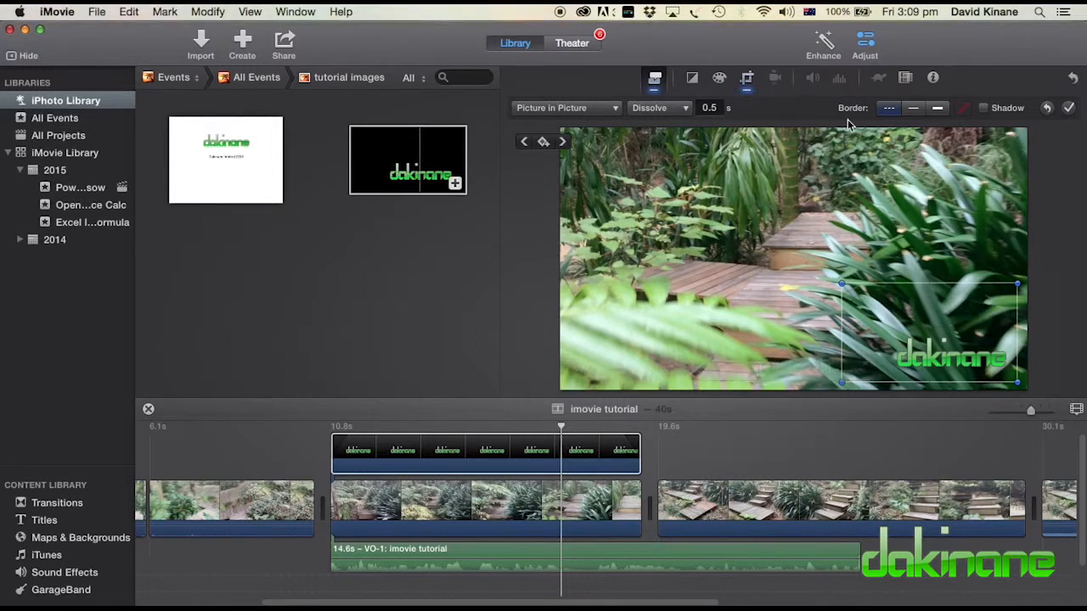
- Give the logo's picture-in-picture inset a thin border in bright green
click(914, 111)
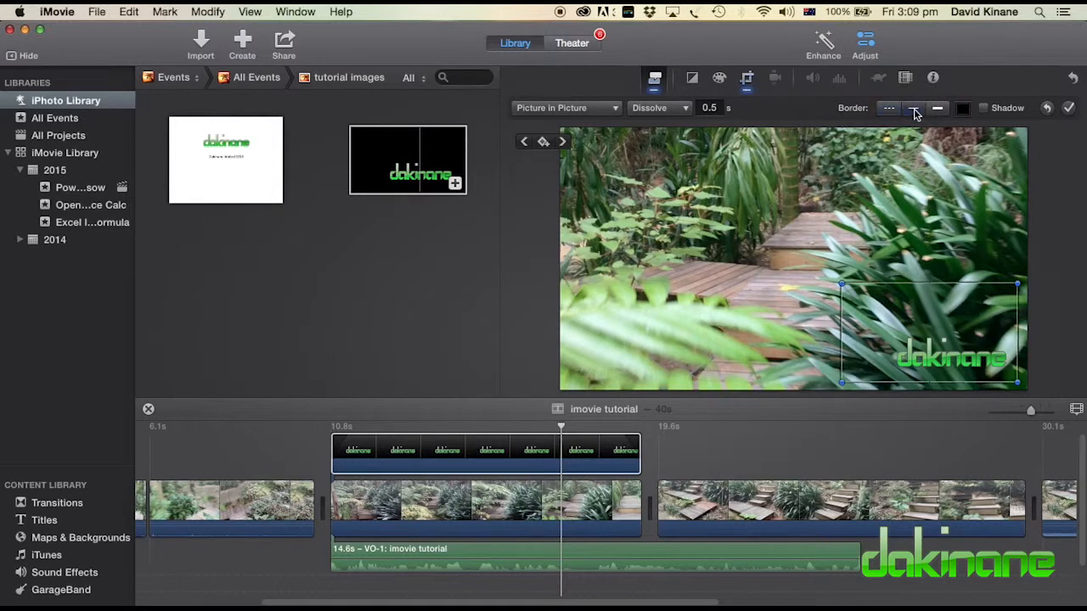
click(963, 112)
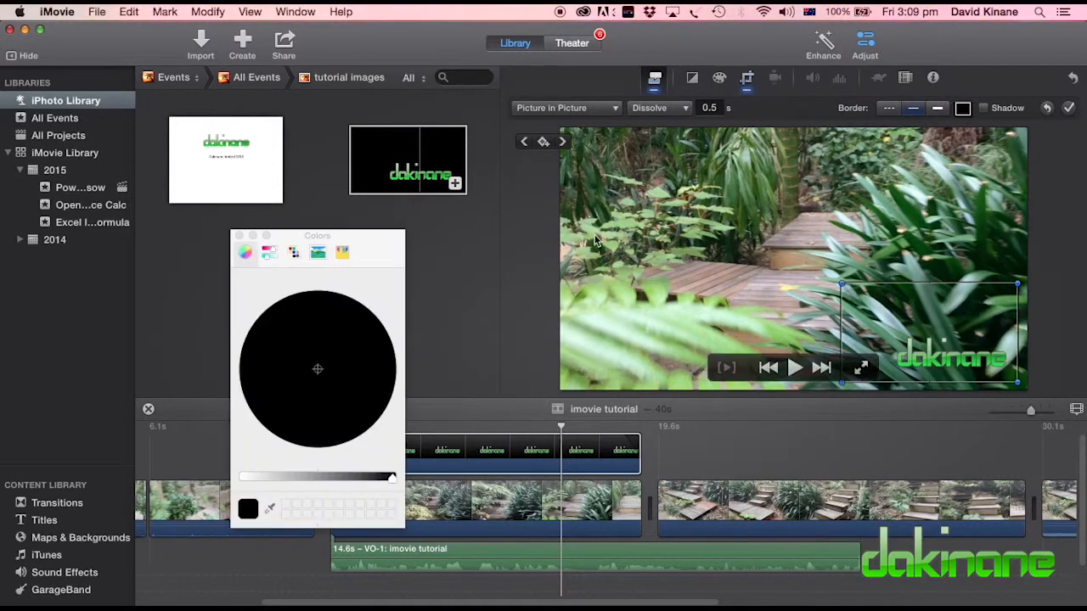
drag(391, 482, 297, 482)
drag(318, 374, 292, 318)
drag(296, 486, 265, 481)
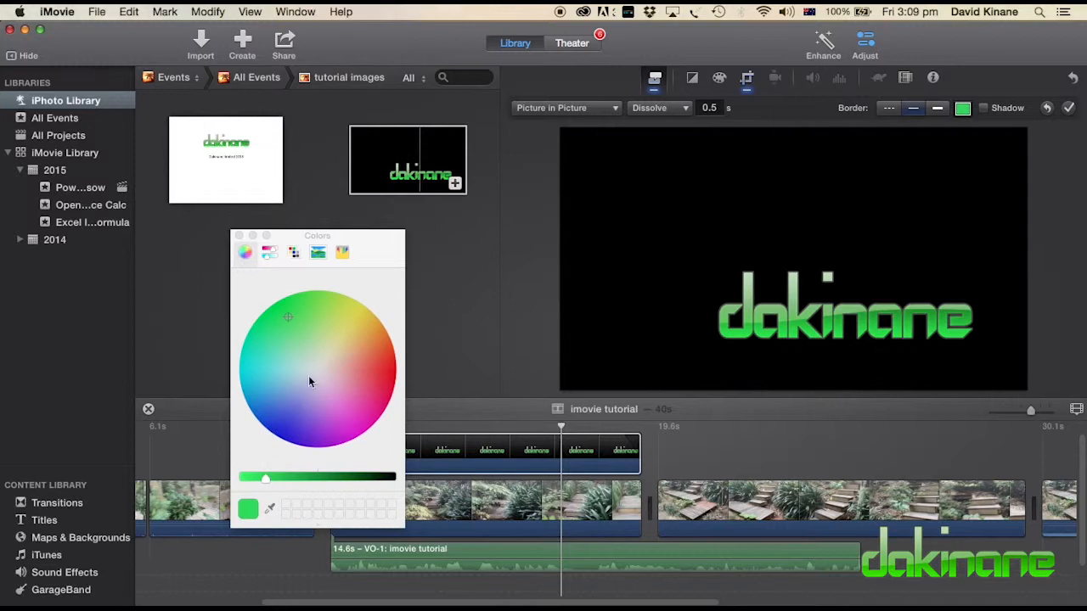
- Close the border colour picker and remove the border from the logo's picture-in-picture inset
click(461, 345)
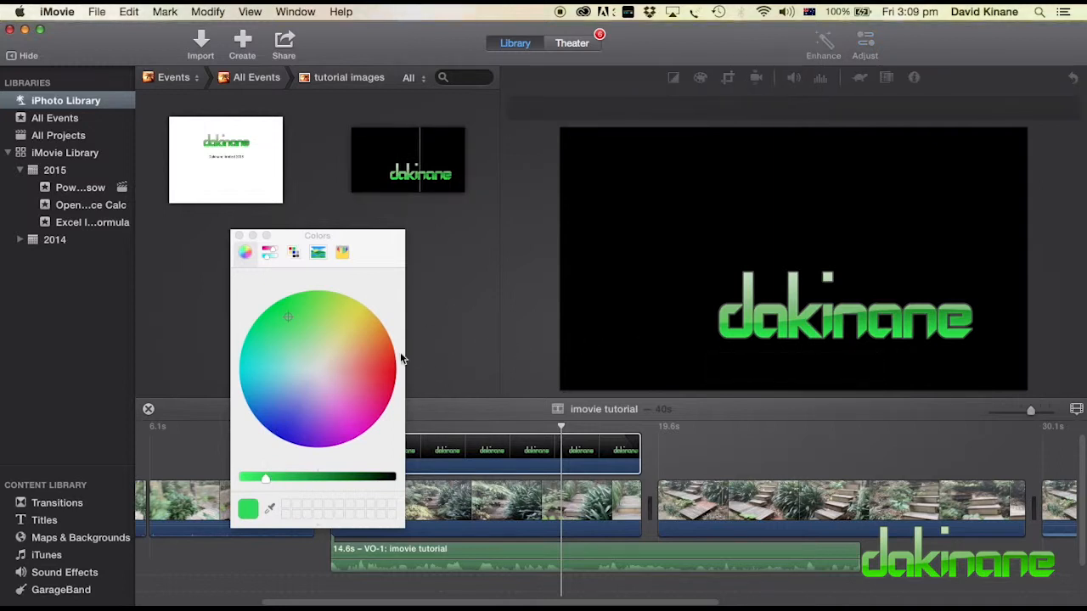
click(287, 318)
click(239, 235)
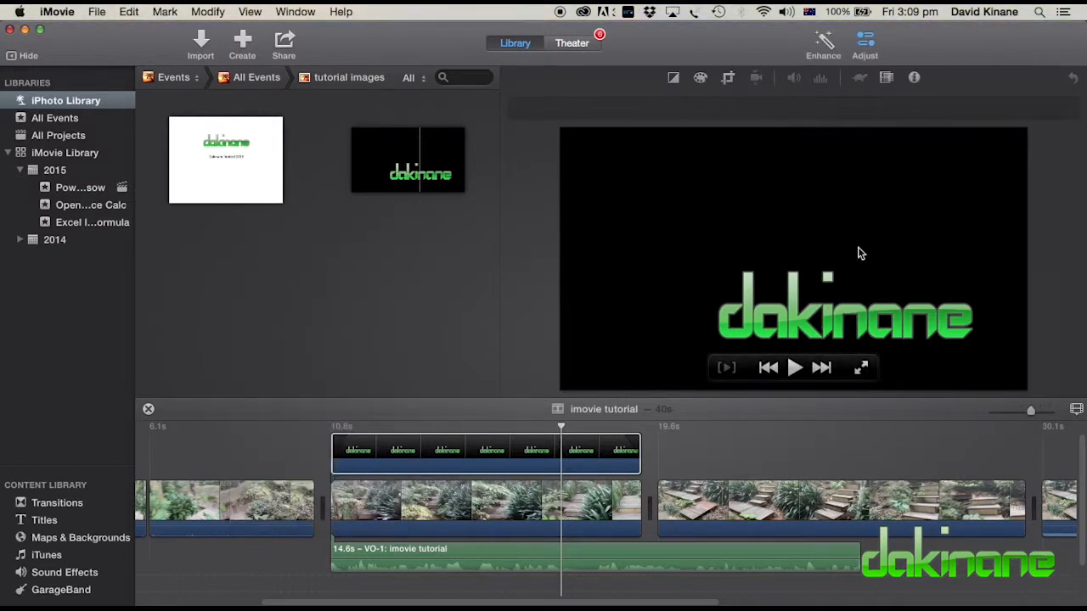
click(574, 463)
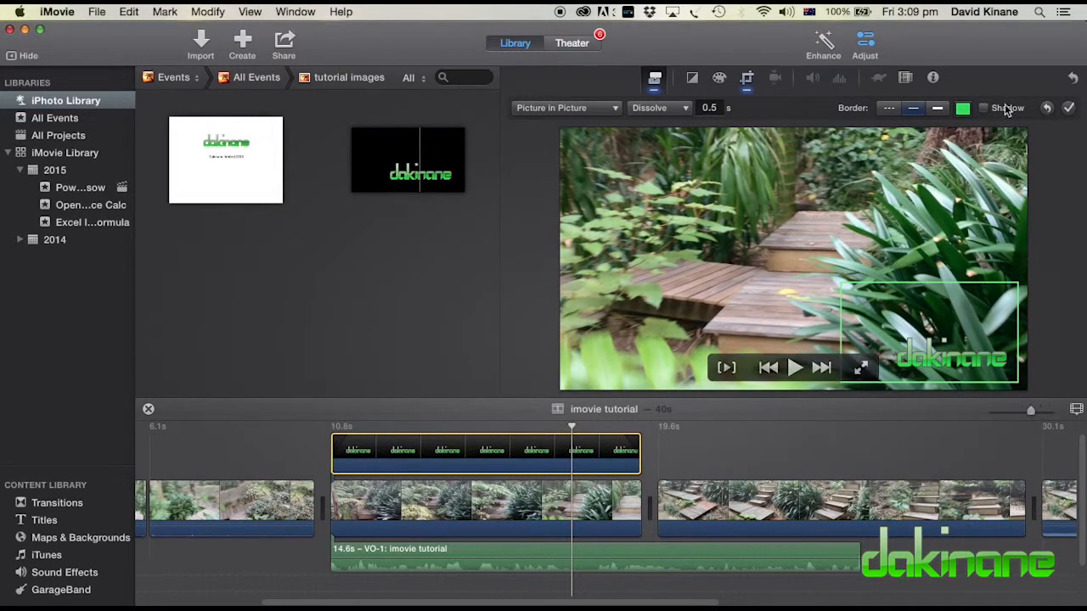
click(887, 110)
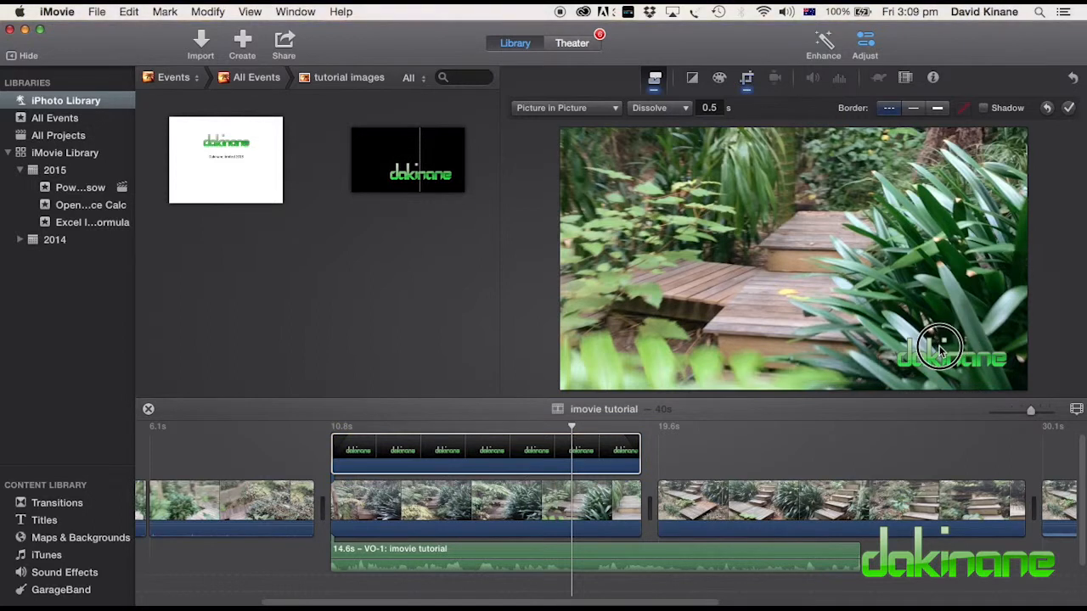
- Add a shadow to the logo inset, check it over the footage, and move the playhead onto the following steps clip
click(622, 449)
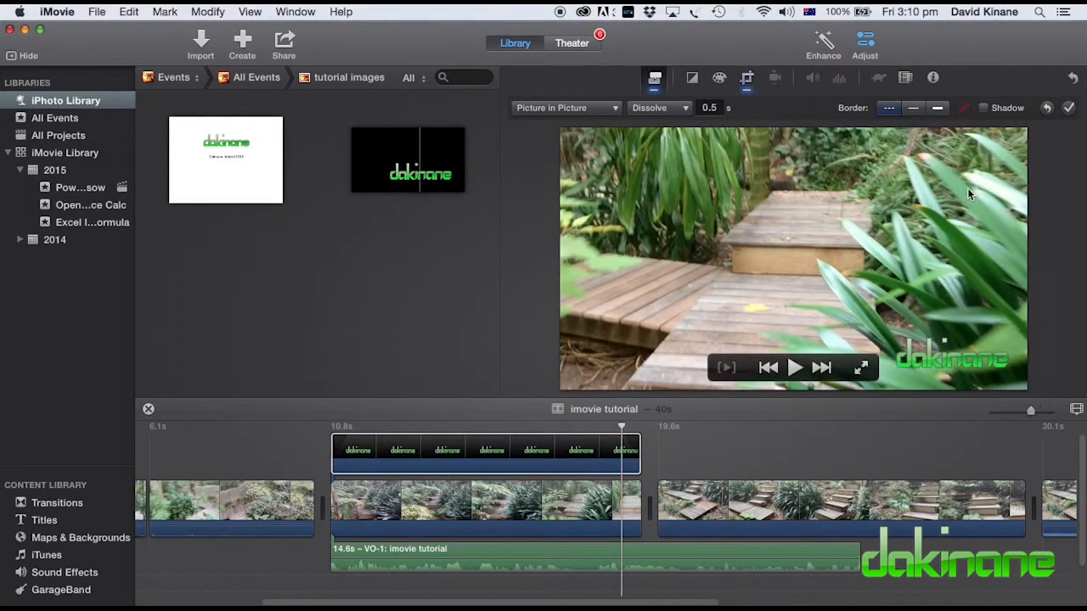
click(984, 109)
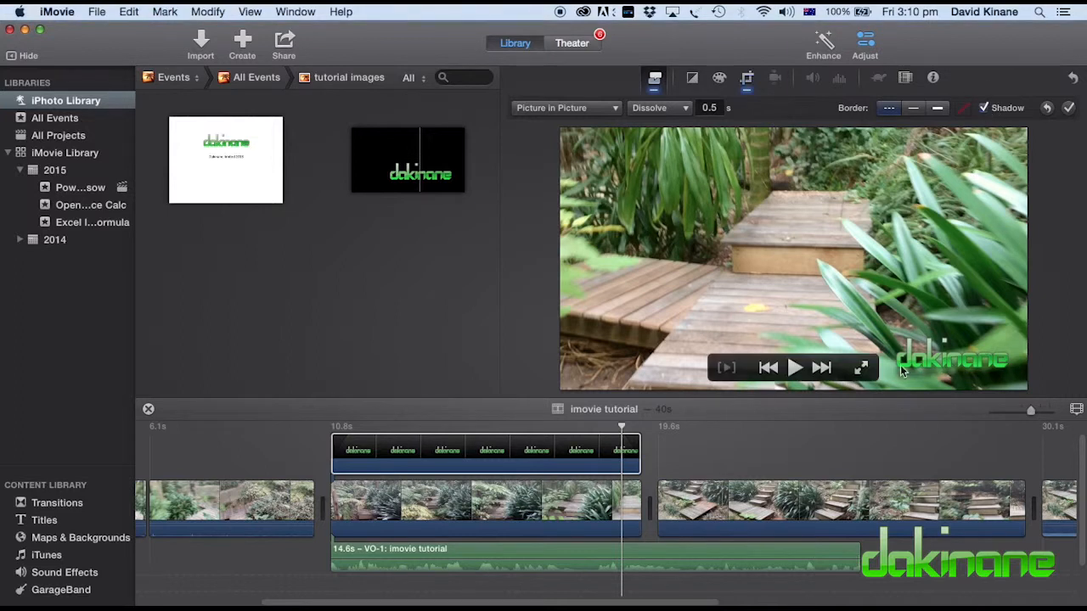
click(533, 459)
drag(948, 361, 885, 325)
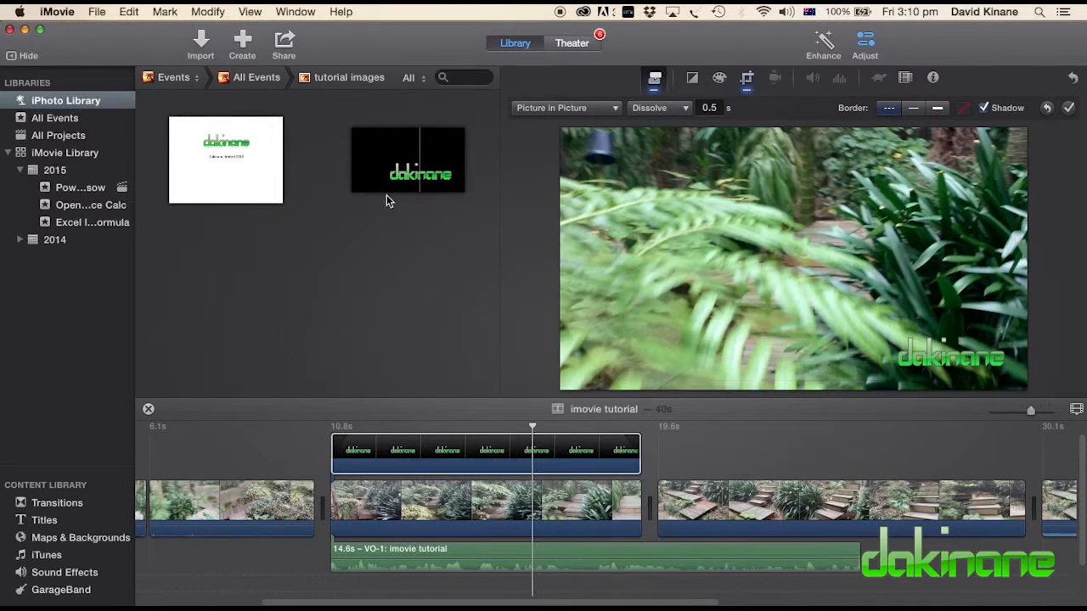
click(530, 451)
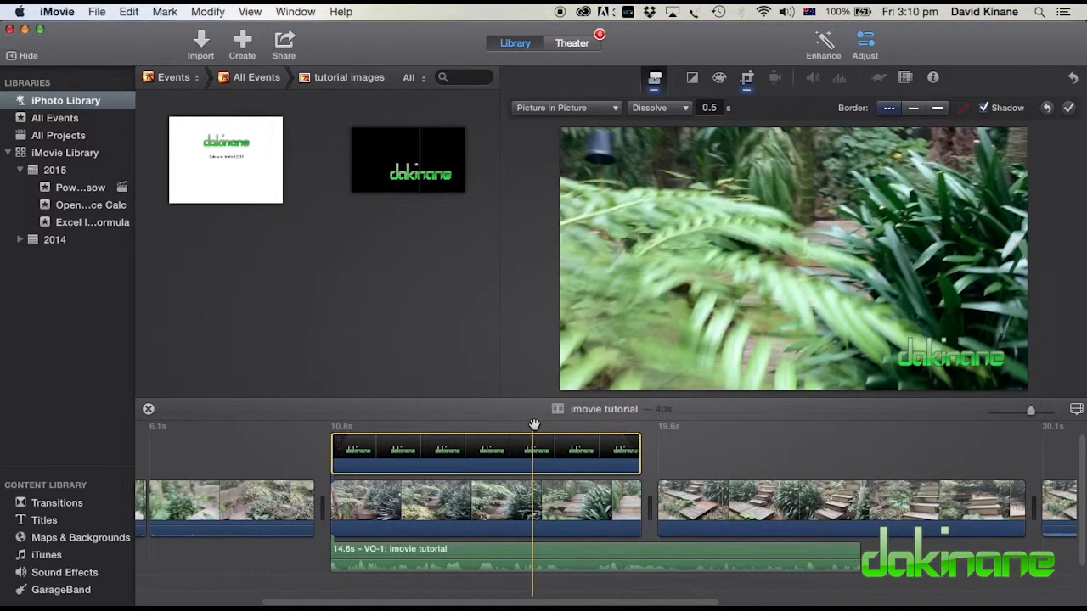
drag(535, 425, 702, 428)
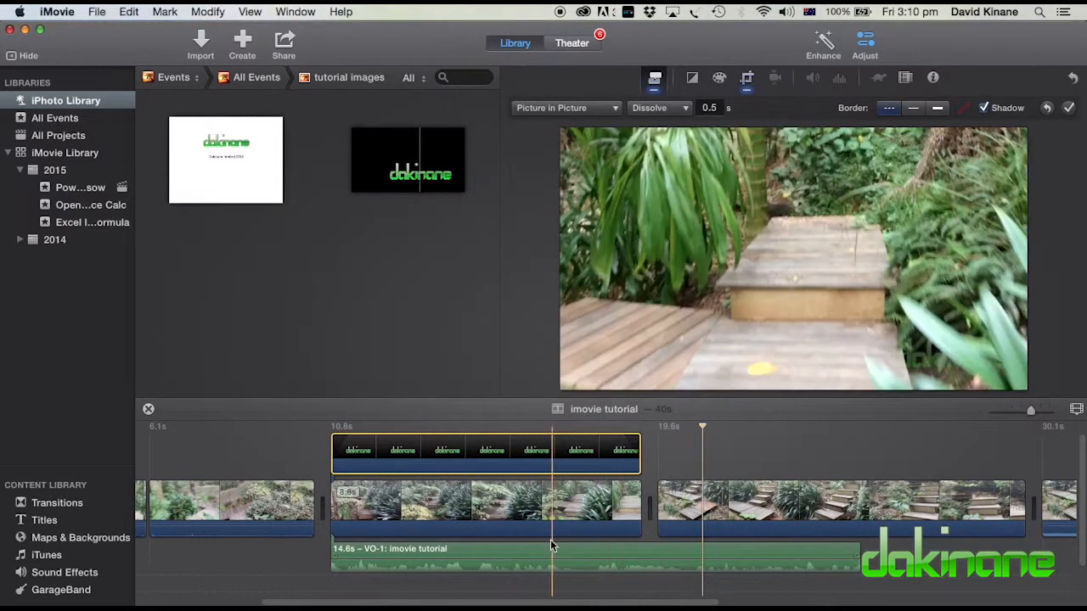
click(703, 459)
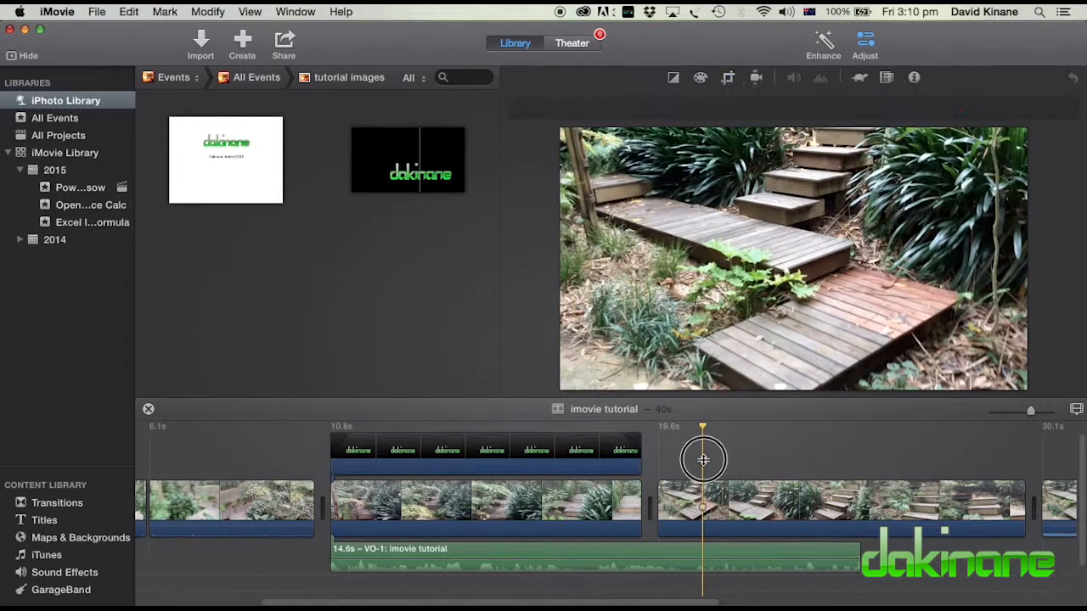
- Search the iPhoto Library events for "Winter" and open the Winter Garden Natives event
click(174, 78)
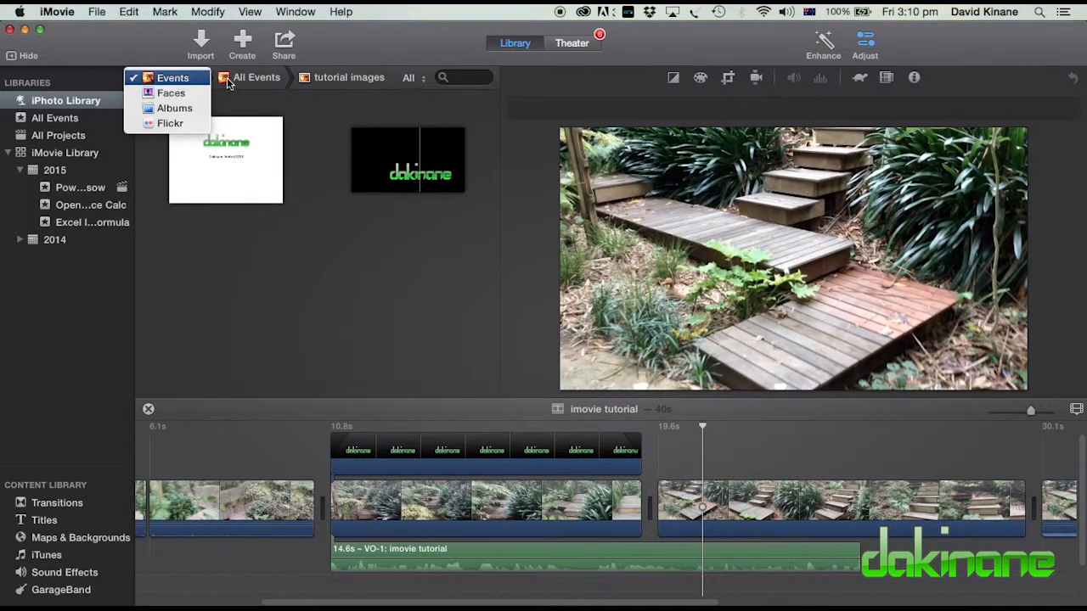
click(465, 79)
click(188, 79)
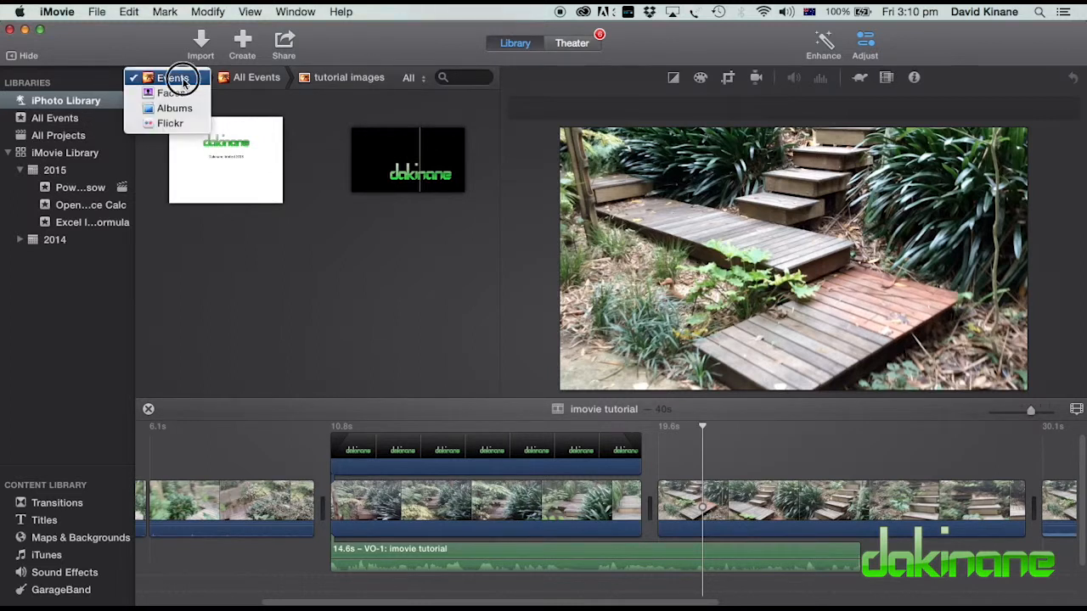
click(183, 81)
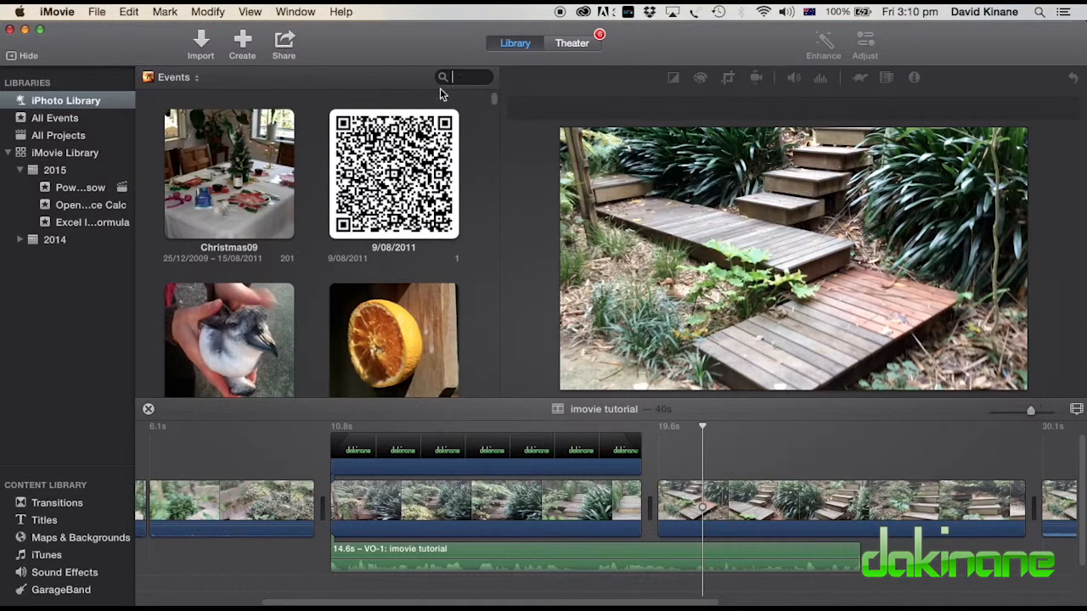
key(BackSpace)
key(BackSpace)
key(BackSpace)
text(Won)
text(t)
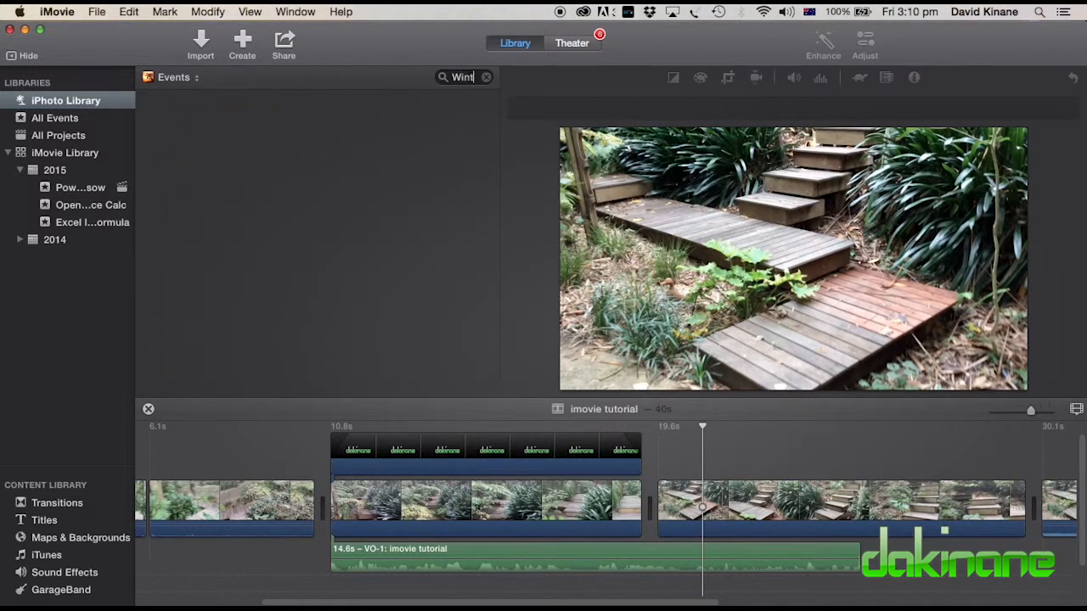
text(er)
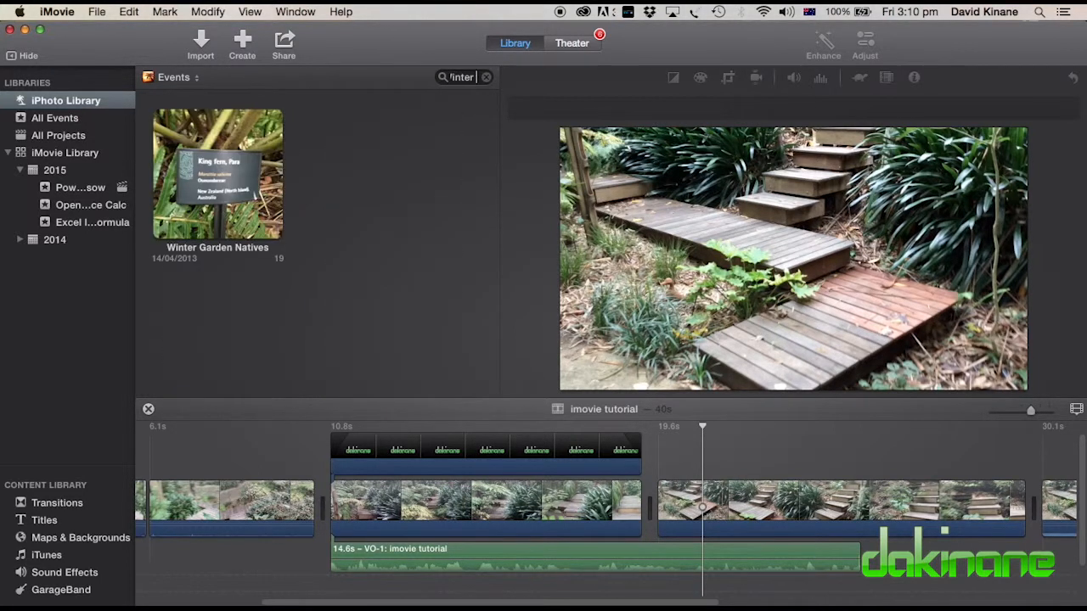
double_click(204, 208)
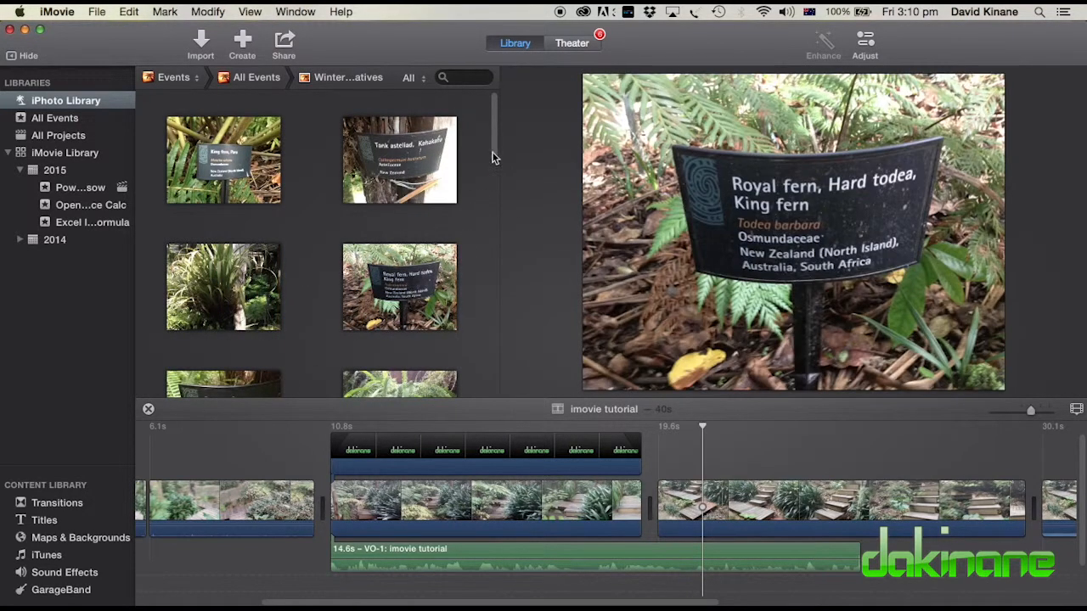
- Overlay the Royal fern sign photo above the middle of the wooden steps clip and scrub through it
drag(491, 158, 497, 182)
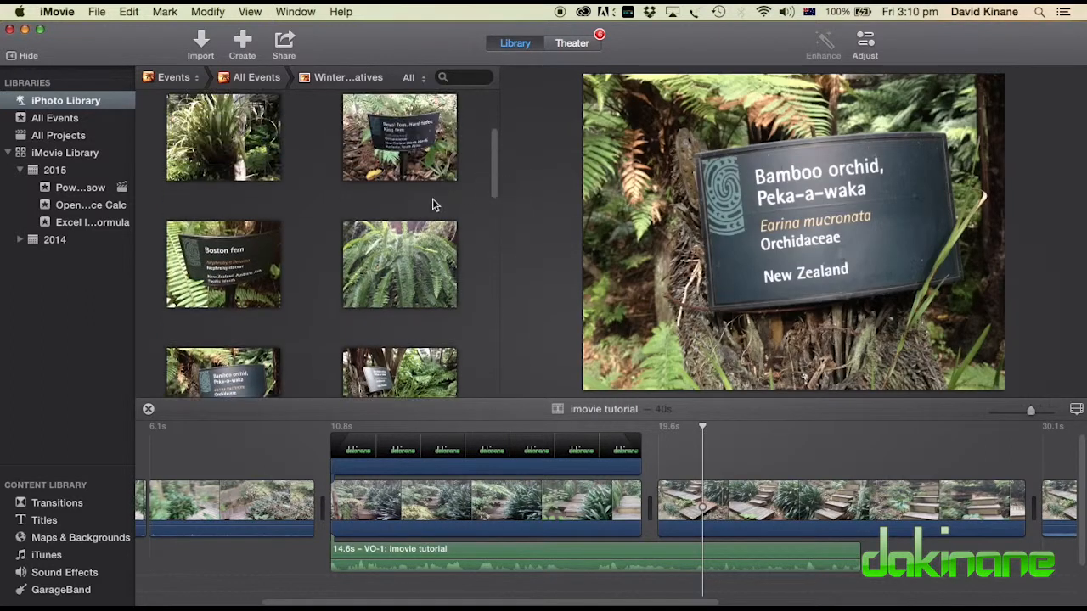
click(423, 146)
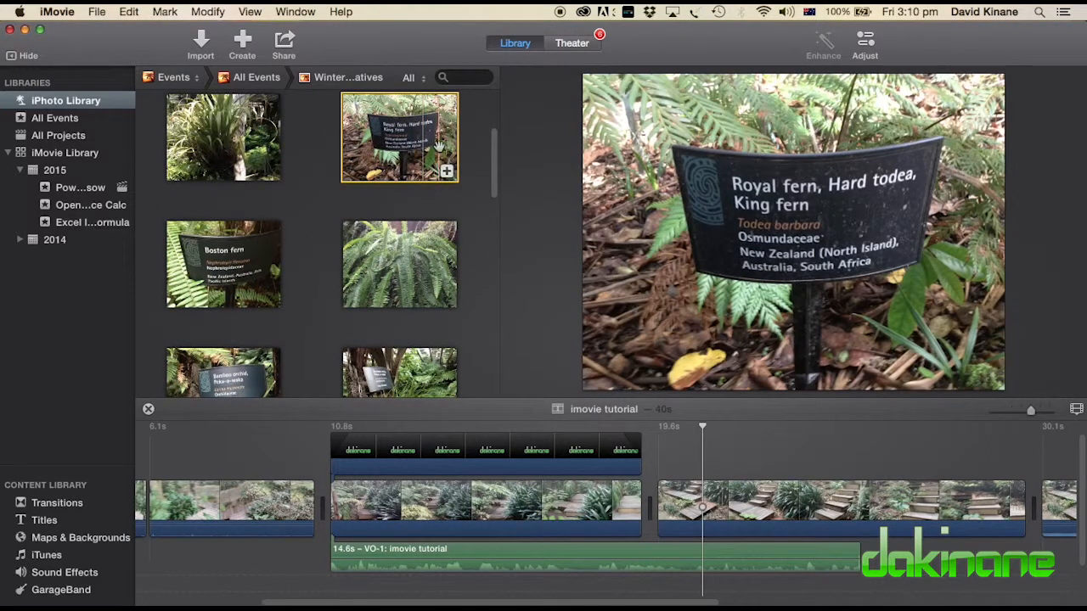
drag(399, 146, 756, 463)
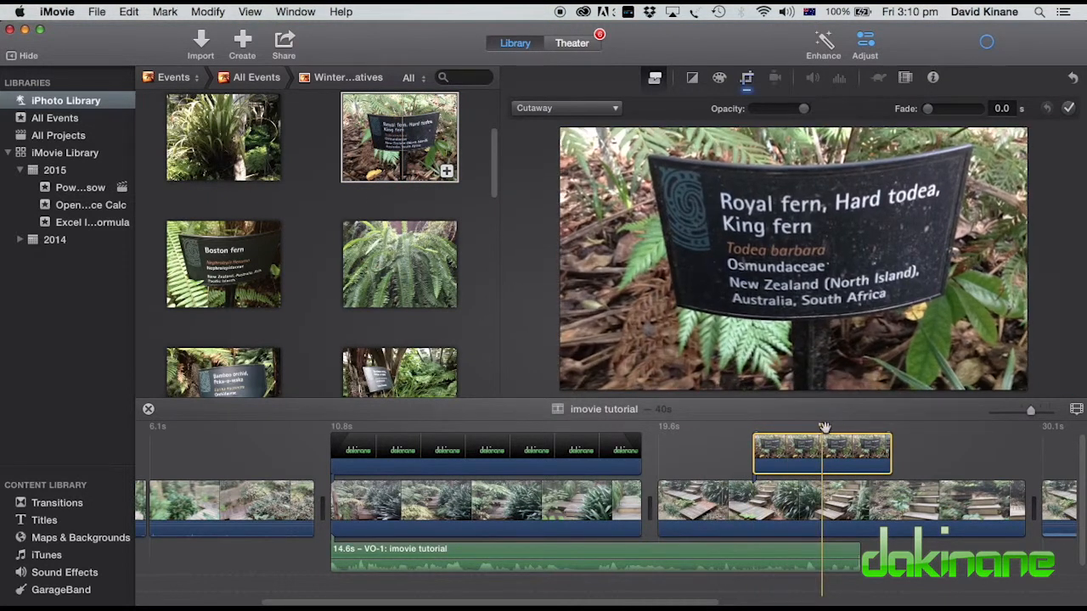
drag(817, 442, 756, 433)
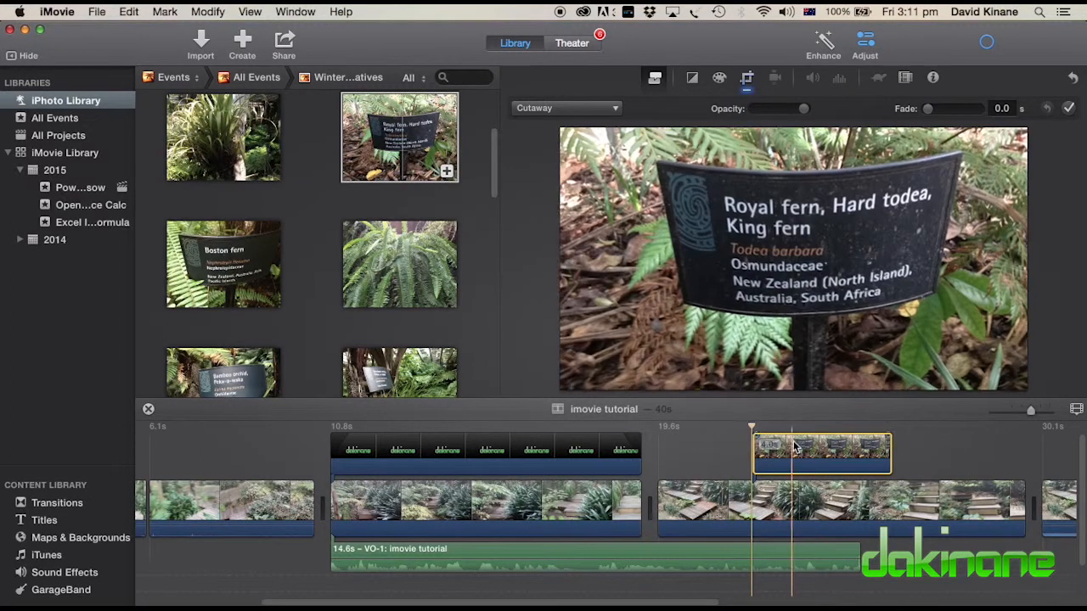
click(792, 446)
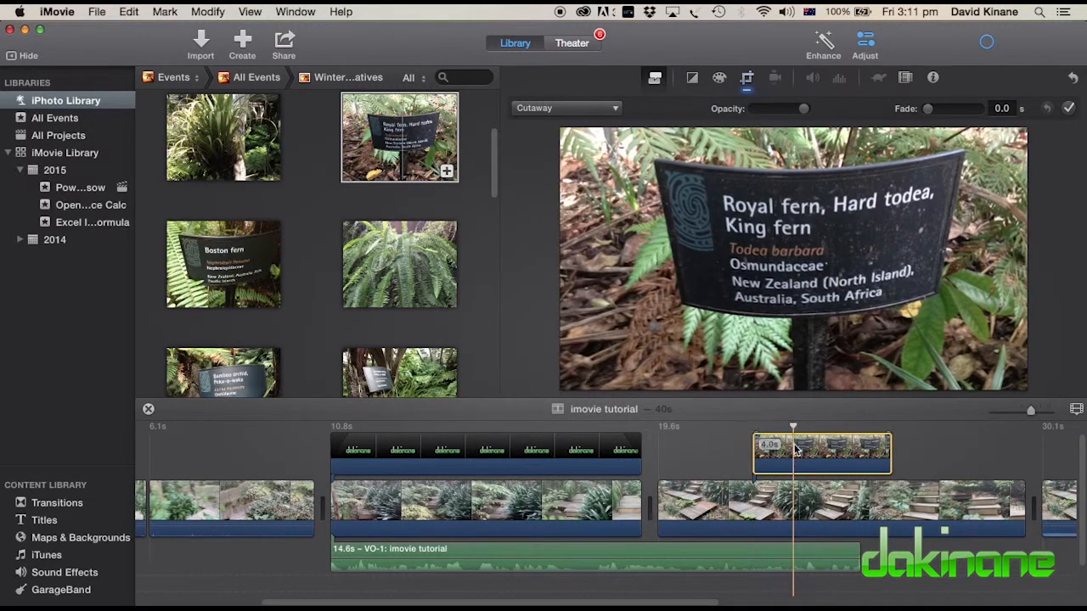
- Set the Royal fern sign overlay to Picture in Picture and enlarge its inset in the upper-right area of the frame
click(658, 81)
click(656, 82)
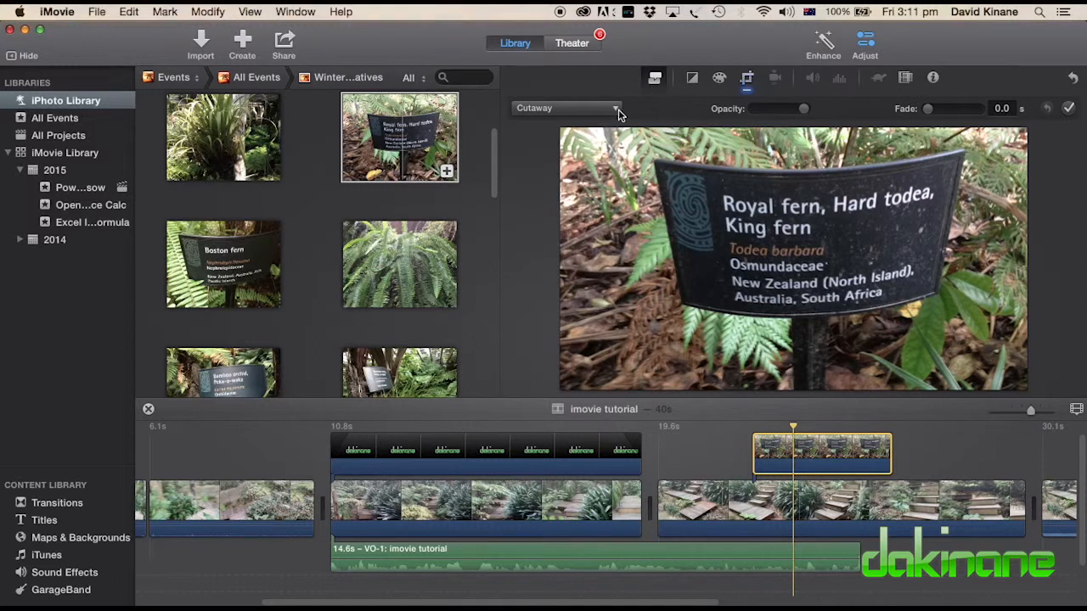
click(618, 114)
click(584, 160)
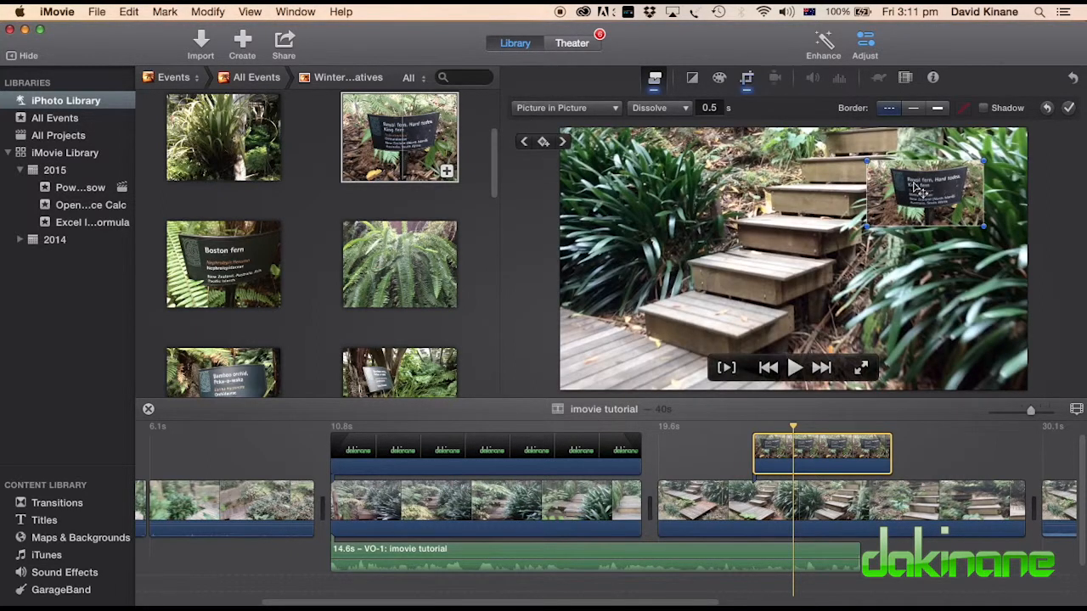
mouse_move(913, 189)
mouse_down()
mouse_move(885, 192)
mouse_move(906, 192)
mouse_up()
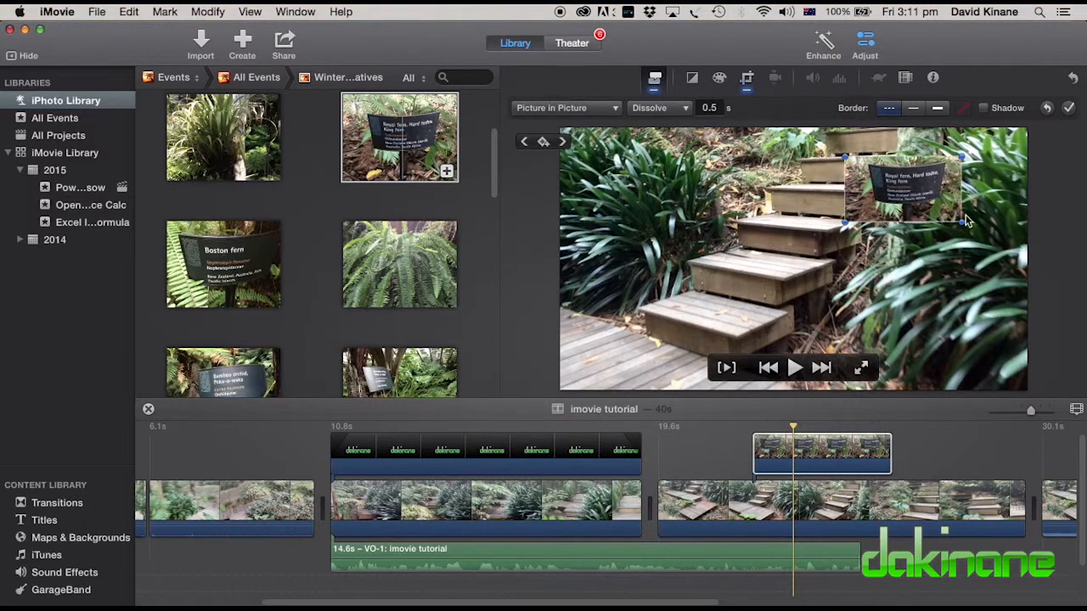
drag(959, 223, 925, 226)
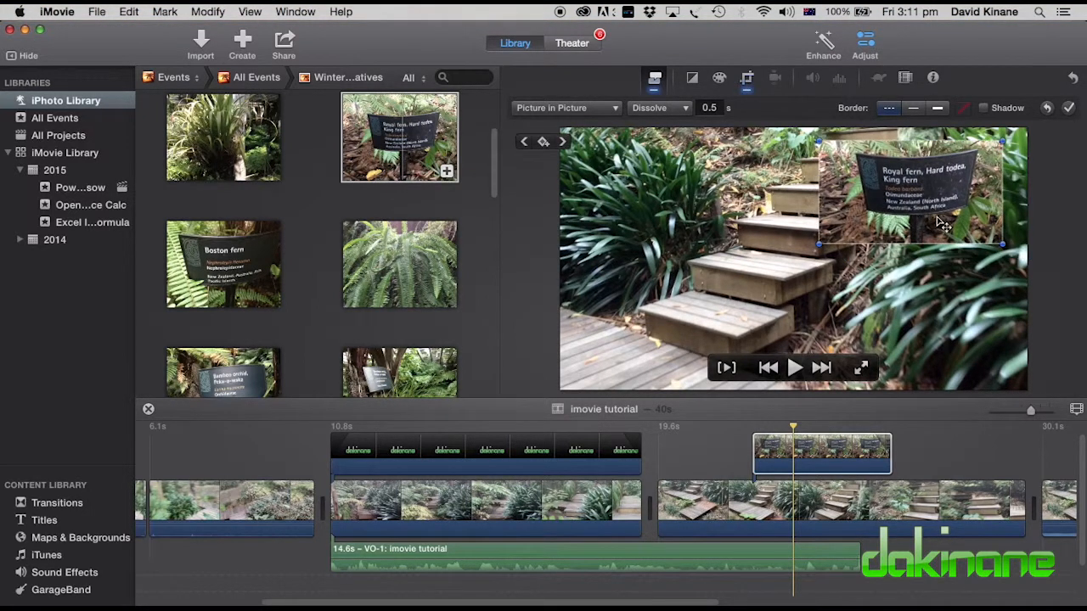
- Give the sign inset a thick black border without a shadow, and preview its dissolve along the overlay
click(937, 108)
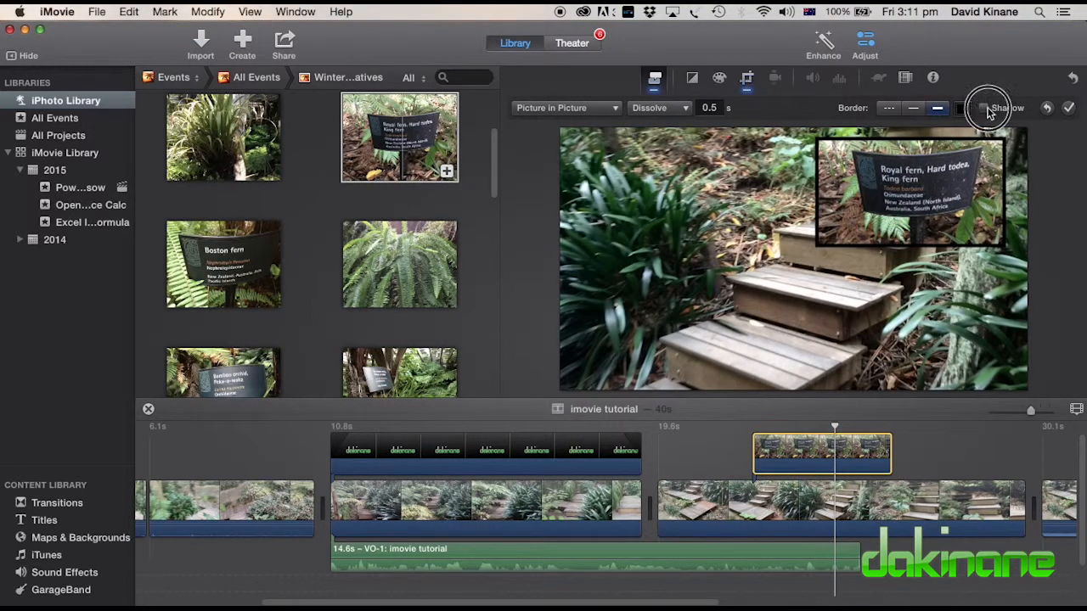
click(985, 109)
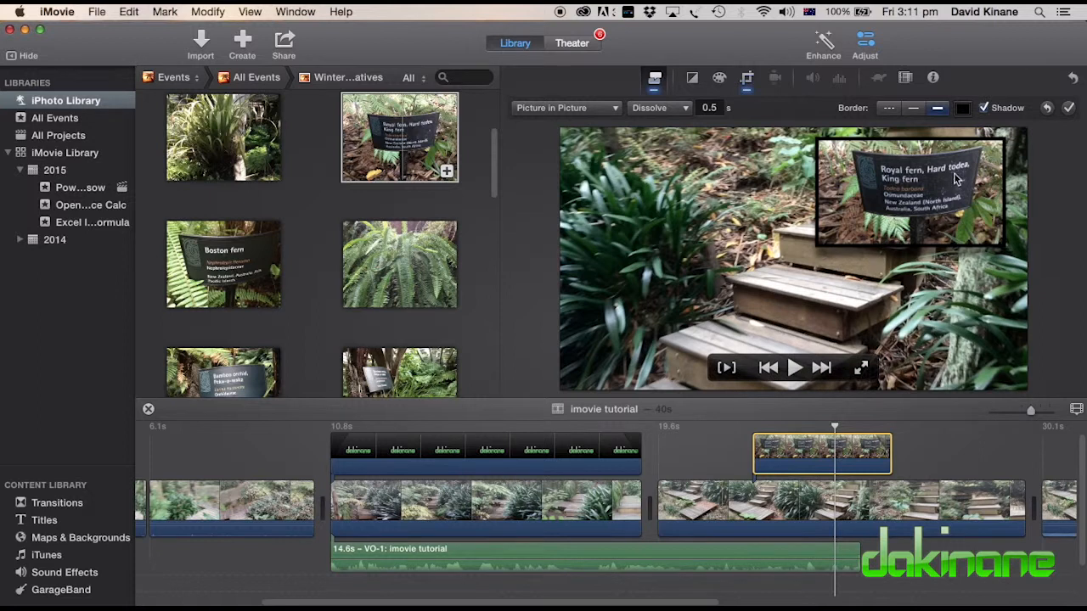
click(987, 109)
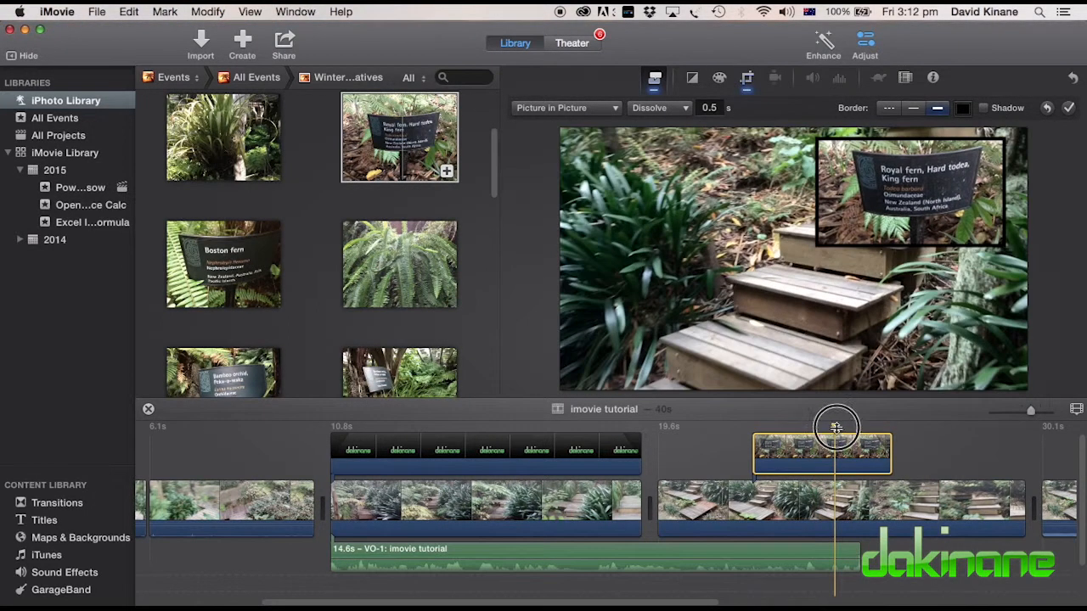
mouse_move(835, 427)
mouse_down()
mouse_move(671, 430)
mouse_move(838, 433)
mouse_up()
drag(872, 437, 876, 437)
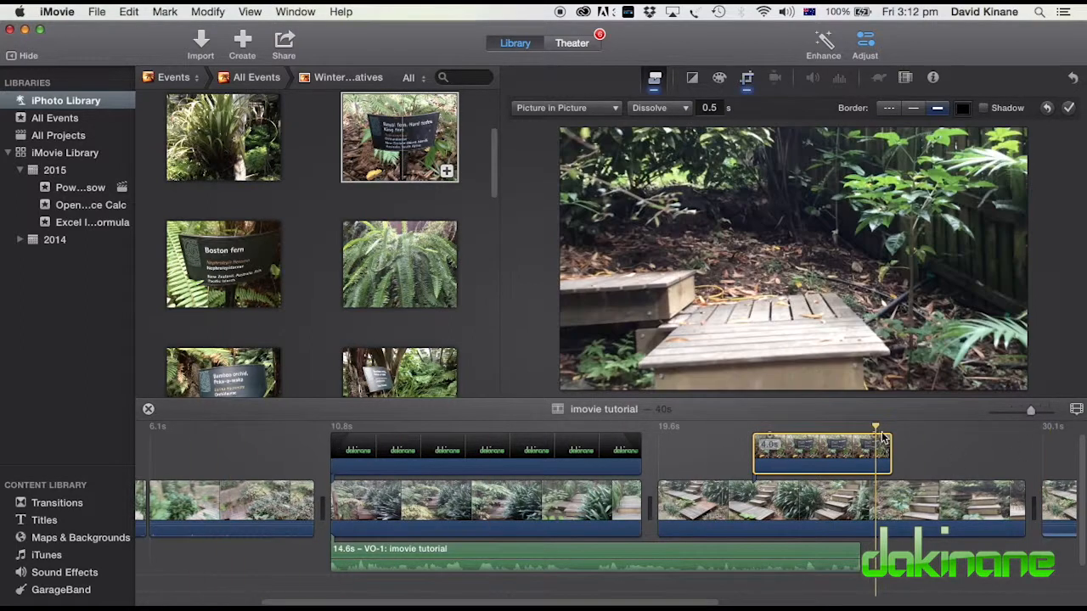
drag(877, 430, 821, 428)
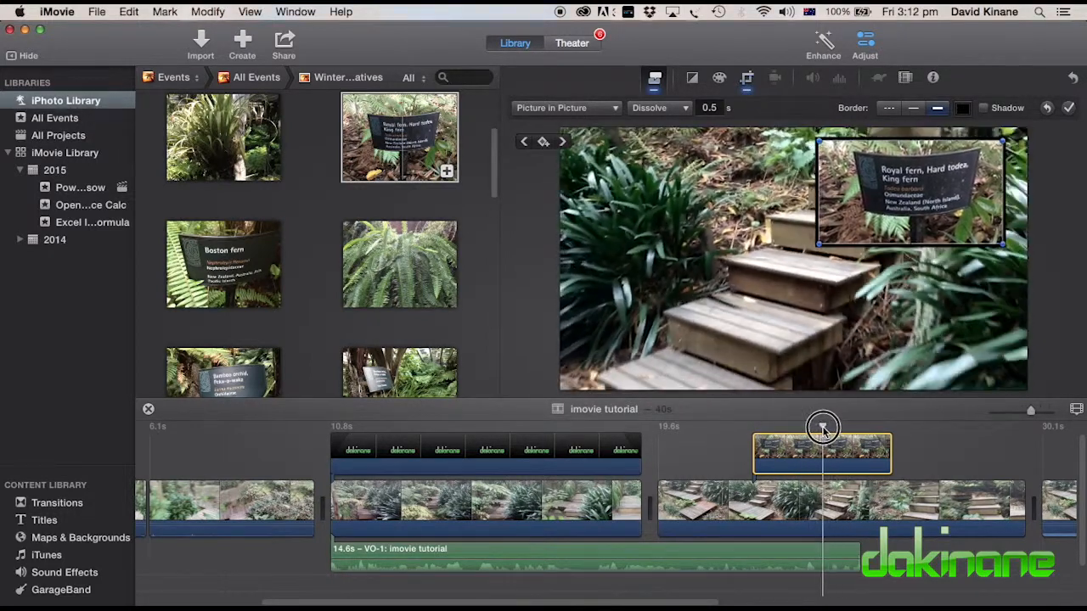
- Open the cropping controls for the Royal fern sign overlay, try Fit, and set the style to Crop to Fill
click(858, 454)
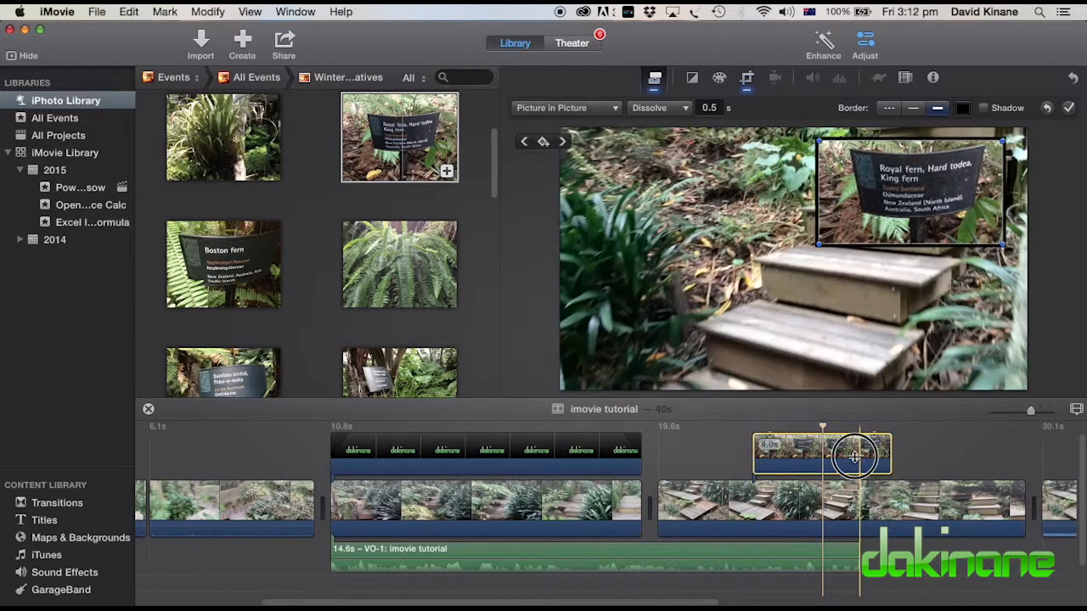
click(747, 85)
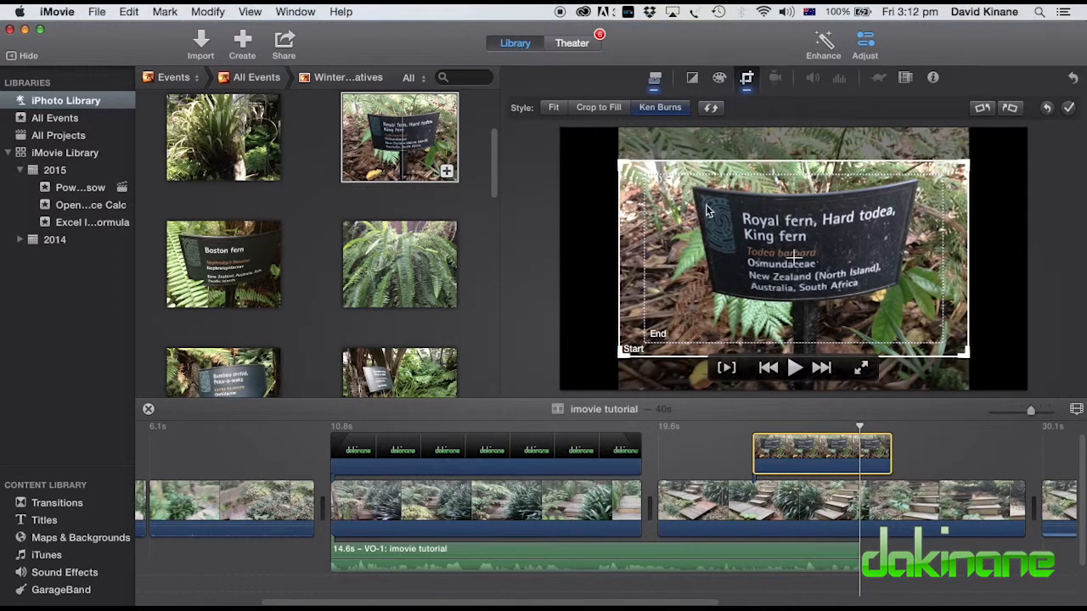
click(555, 108)
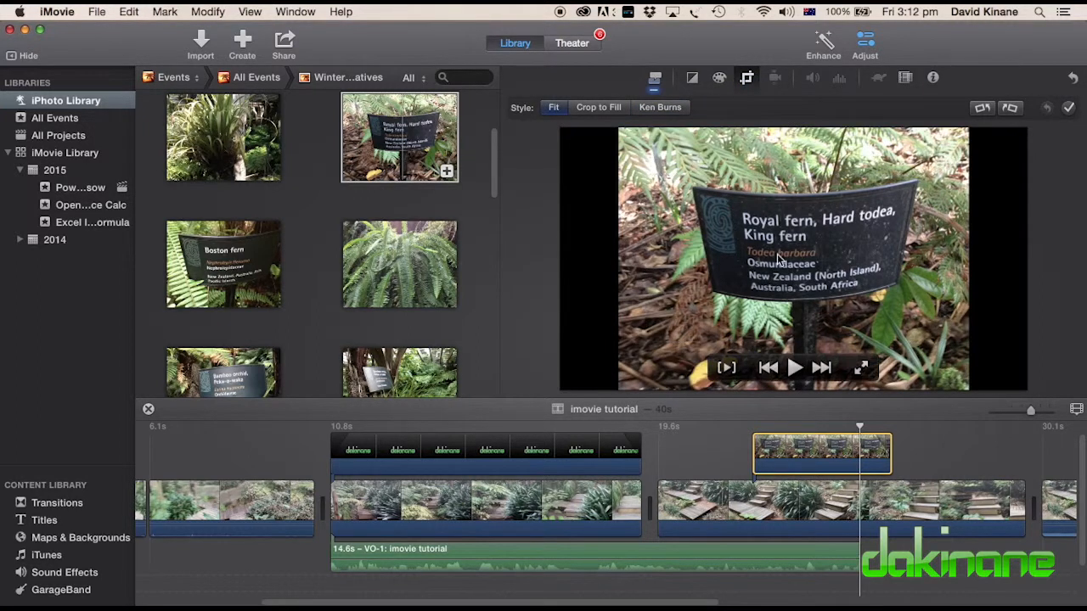
click(593, 108)
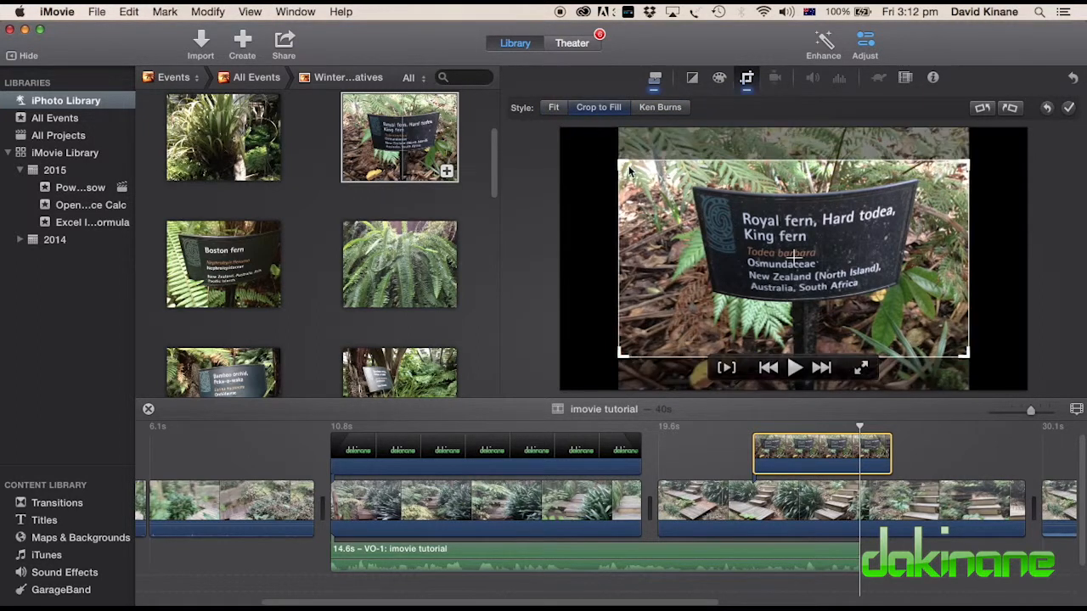
- Tighten the crop frame closely around the Royal fern sign and apply the crop
mouse_move(777, 244)
mouse_down()
mouse_move(779, 221)
mouse_move(783, 250)
mouse_up()
drag(969, 355, 887, 311)
drag(782, 252, 839, 262)
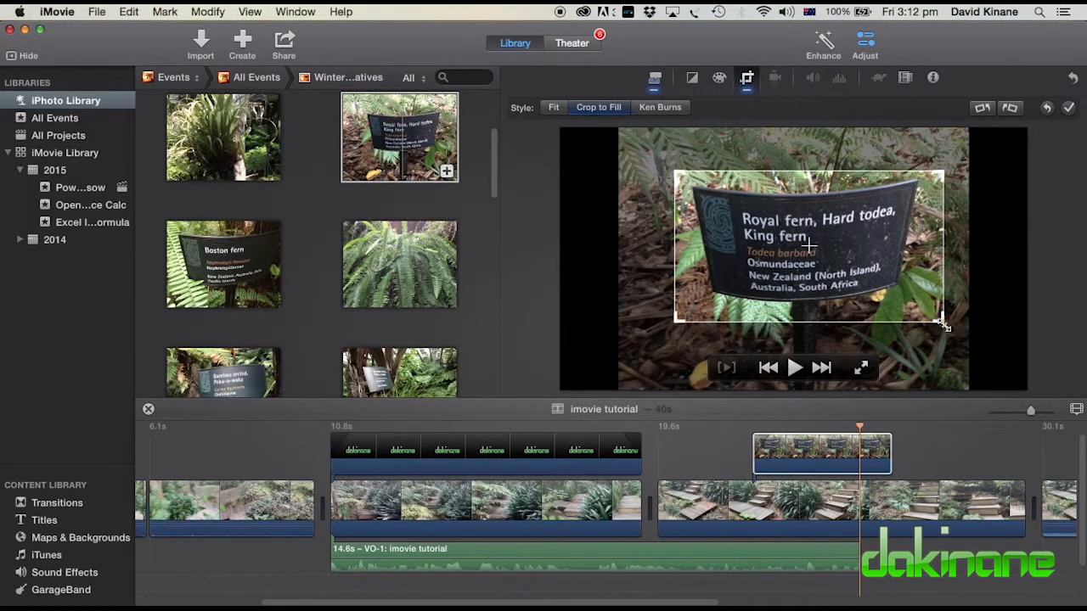
drag(943, 323, 923, 309)
drag(860, 270, 863, 272)
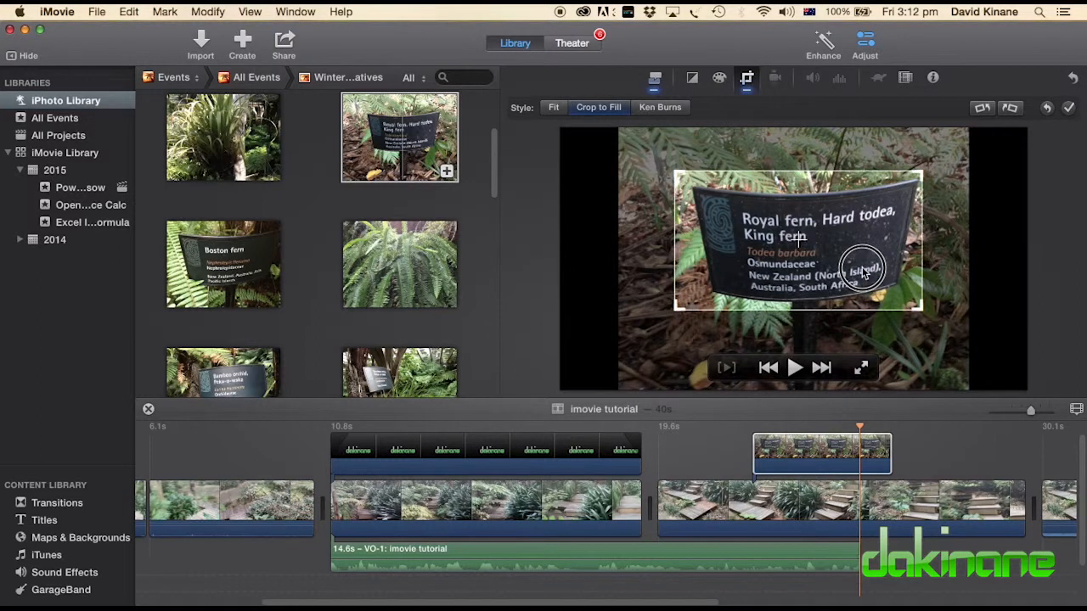
click(1070, 108)
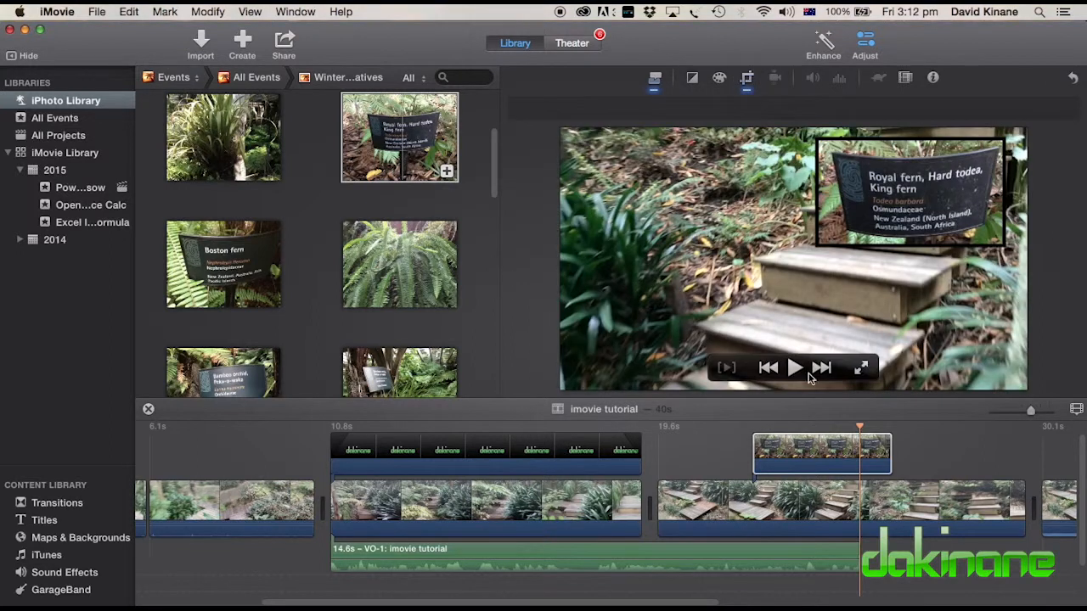
- Scrub back through the cropped sign overlay to preview its inset and dissolve over the wooden steps clip
click(858, 435)
drag(863, 430, 723, 428)
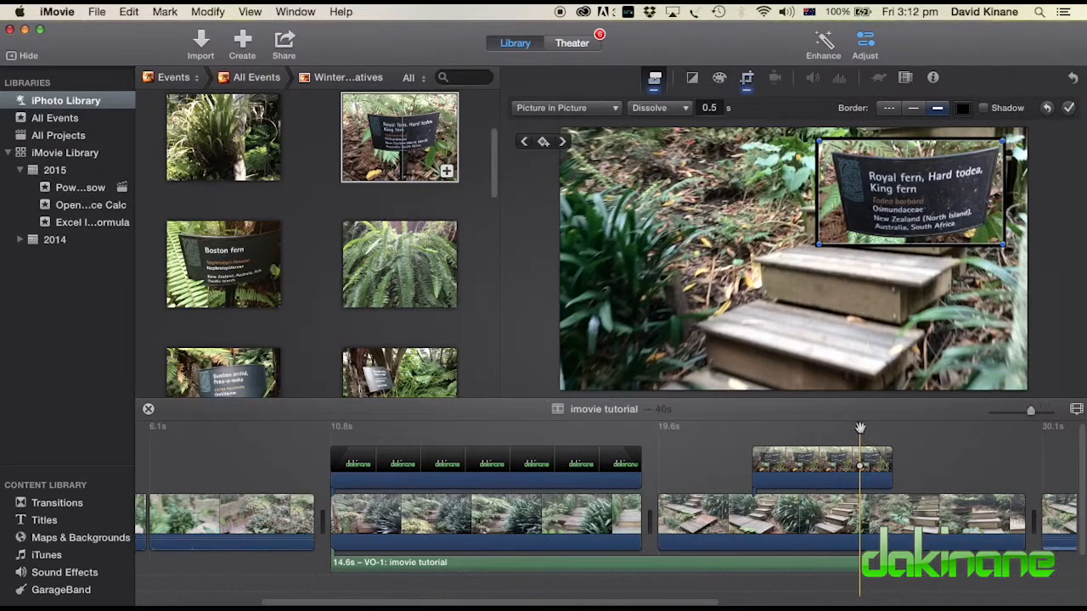
drag(859, 428, 772, 431)
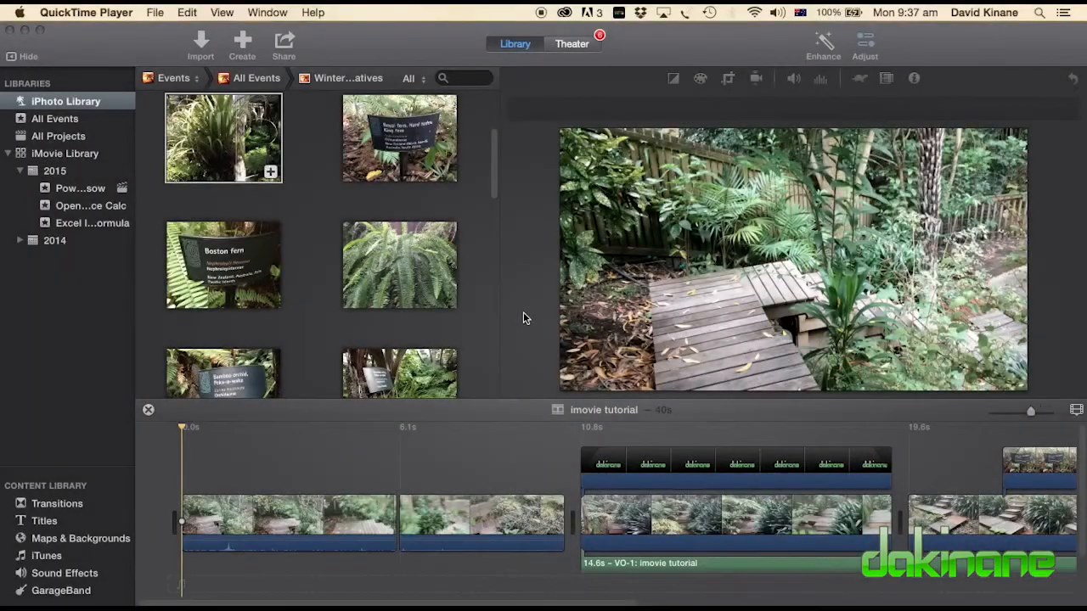
- Browse the title styles and insert a Standard Lower Third title before the first clip of the project
click(522, 311)
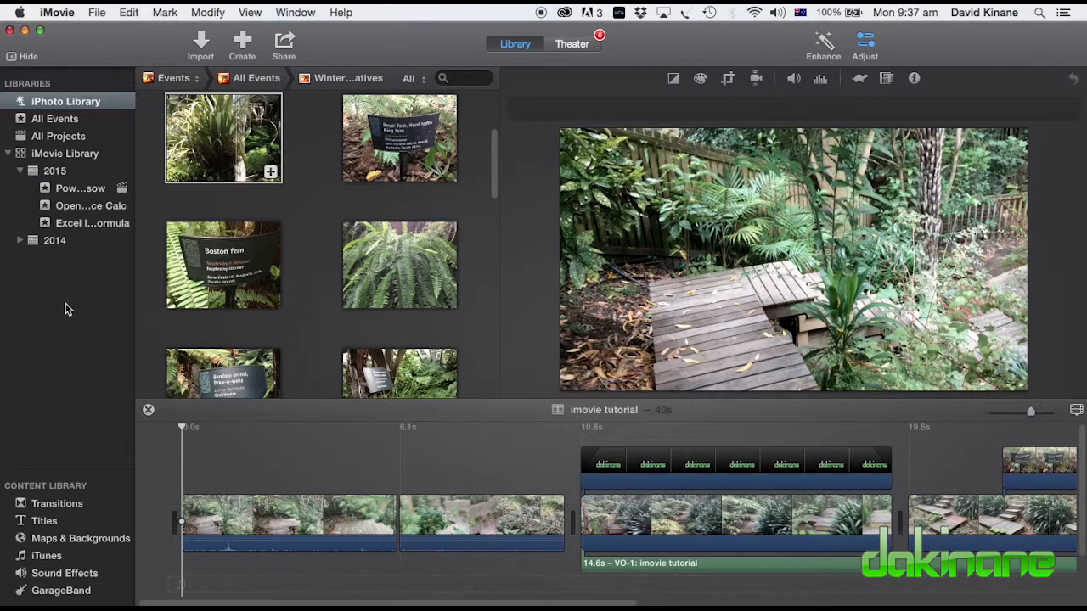
click(47, 526)
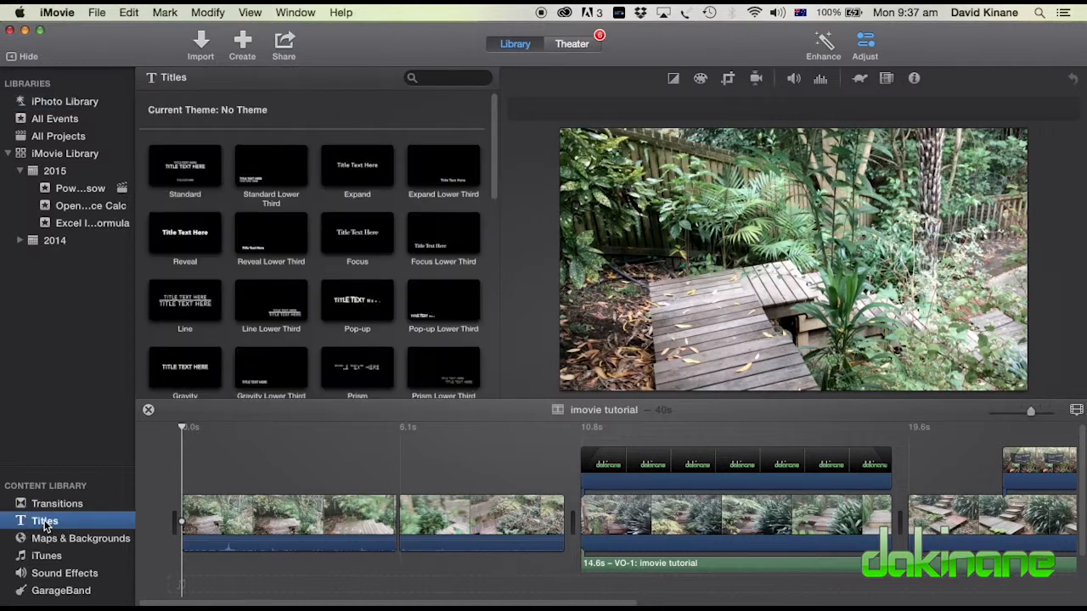
drag(491, 194, 484, 384)
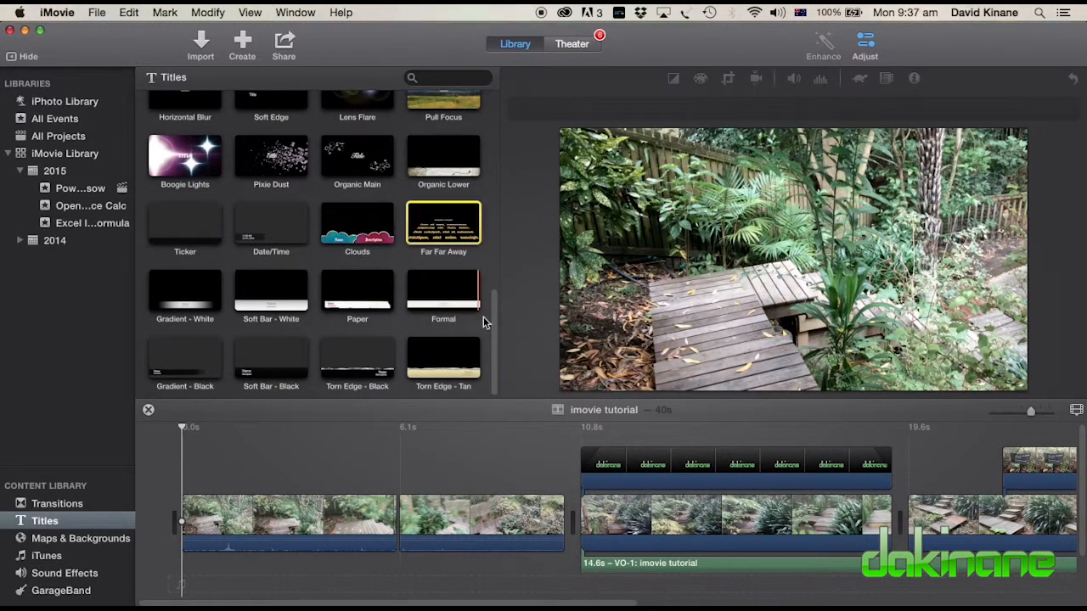
drag(495, 341, 505, 137)
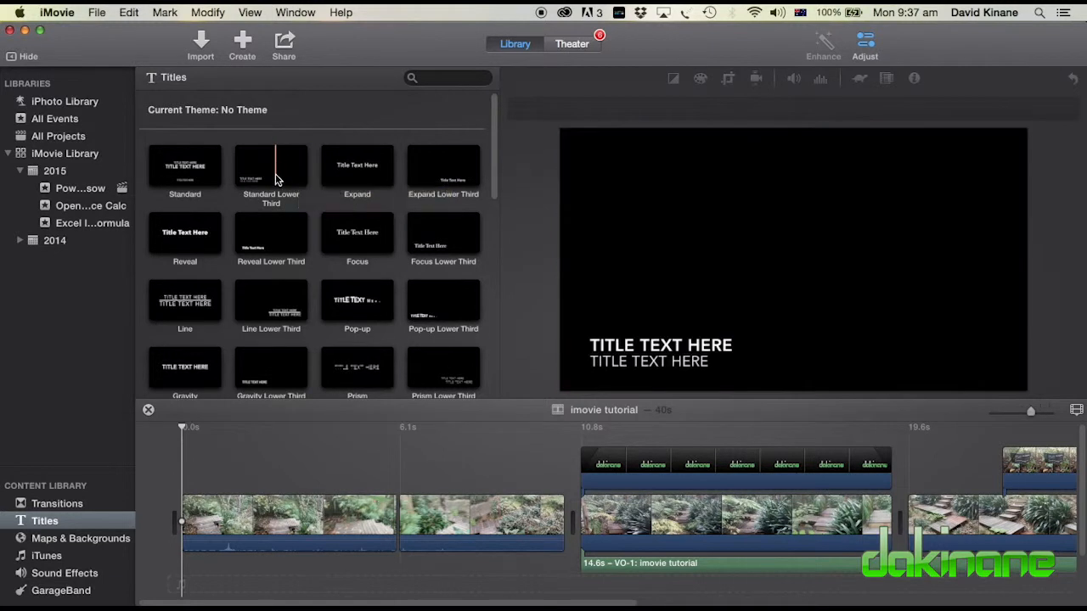
drag(276, 180, 178, 526)
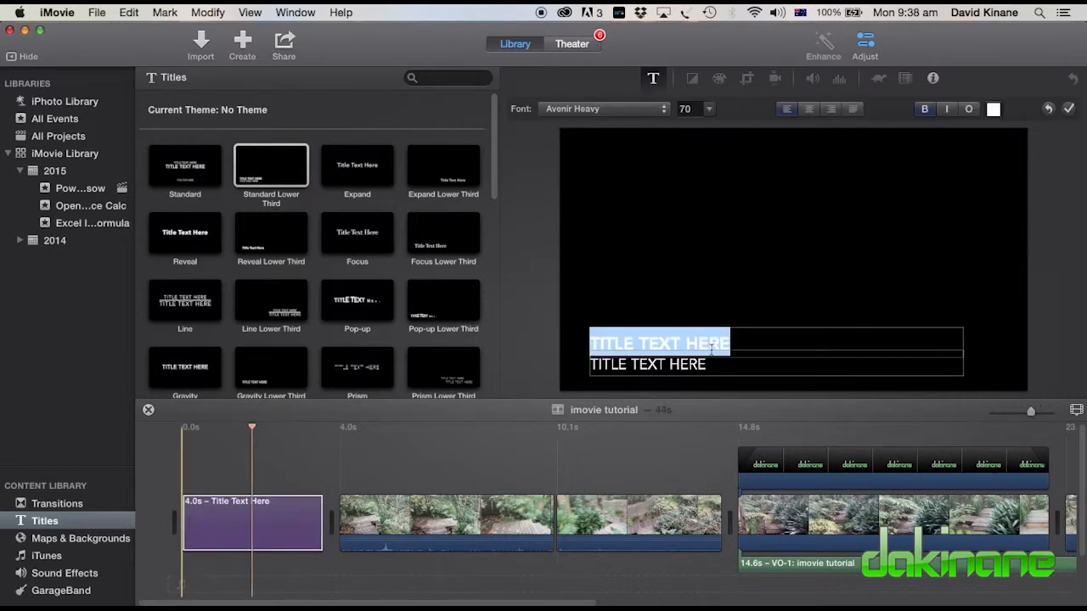
- Replace the title's upper line with "IMOVIE TUTORIAL" and its lower line with "GARDEN MOVIE"
key(BackSpace)
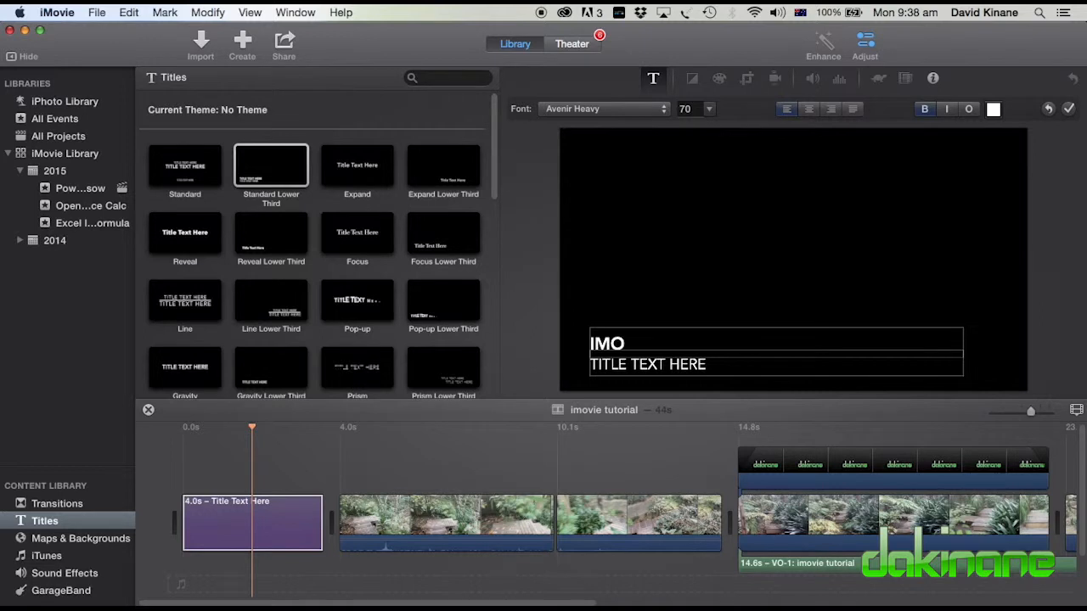
text(IMOVIE TUTORIAL)
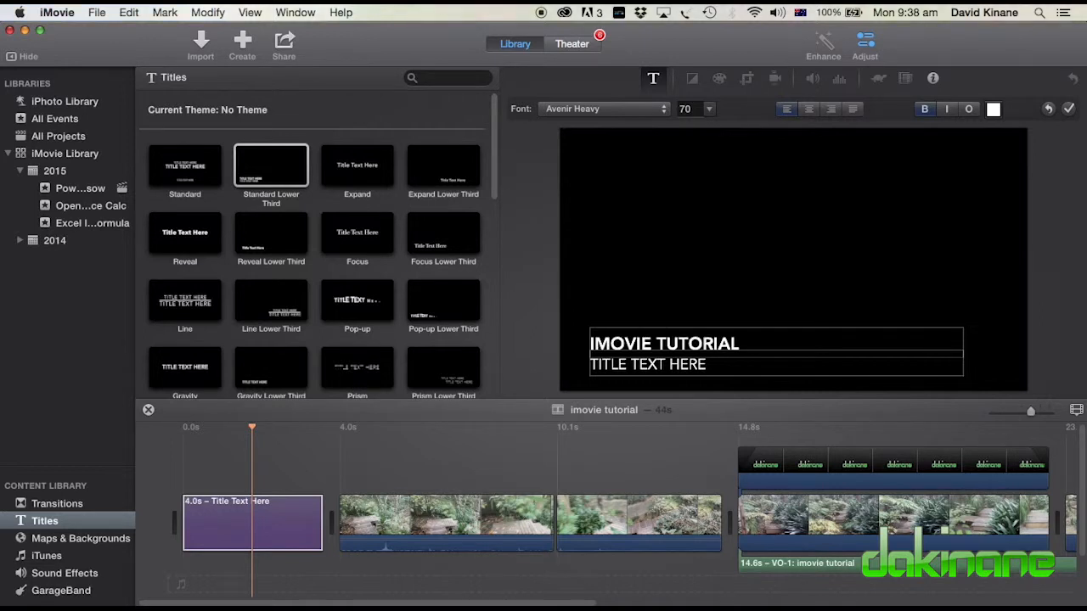
drag(716, 363, 576, 355)
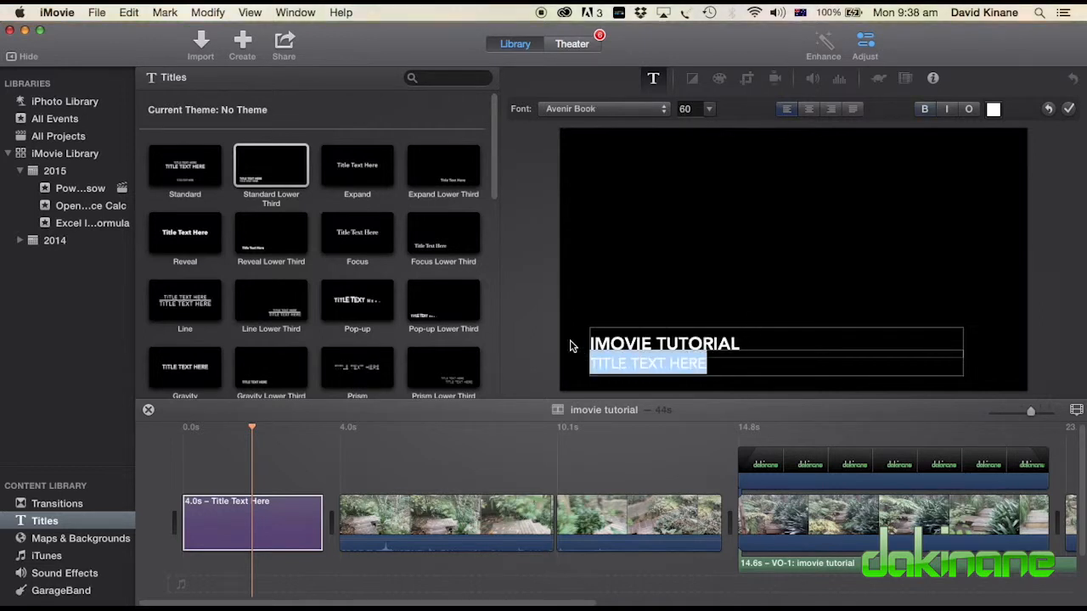
key(BackSpace)
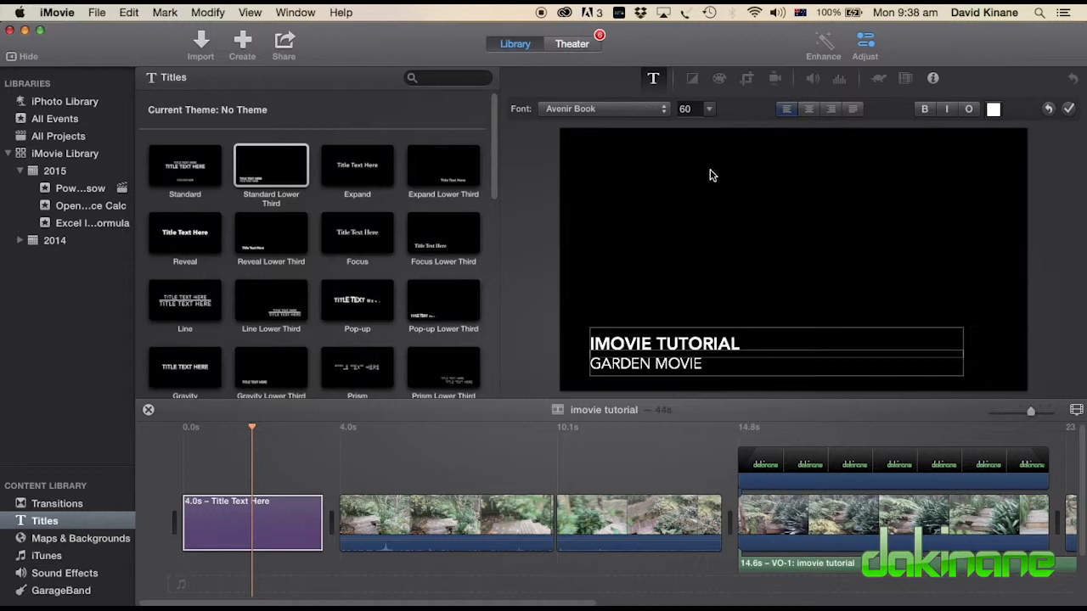
- Color the "IMOVIE TUTORIAL" line dark green, leaving the lower line white, and finish editing the title text
drag(741, 346, 591, 348)
click(994, 111)
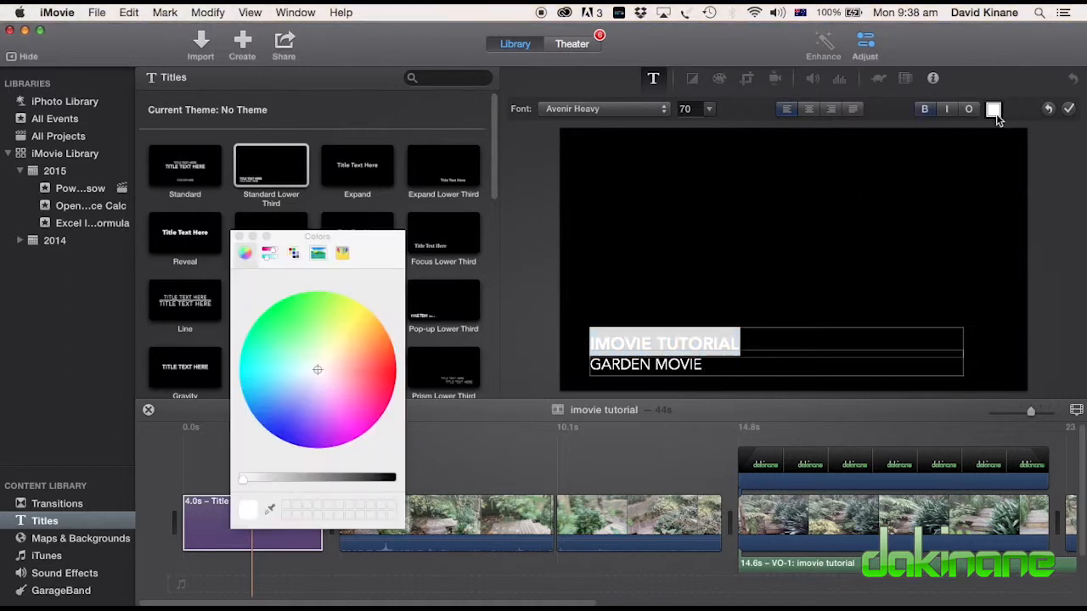
mouse_move(315, 371)
mouse_down()
mouse_move(289, 315)
mouse_move(267, 331)
mouse_up()
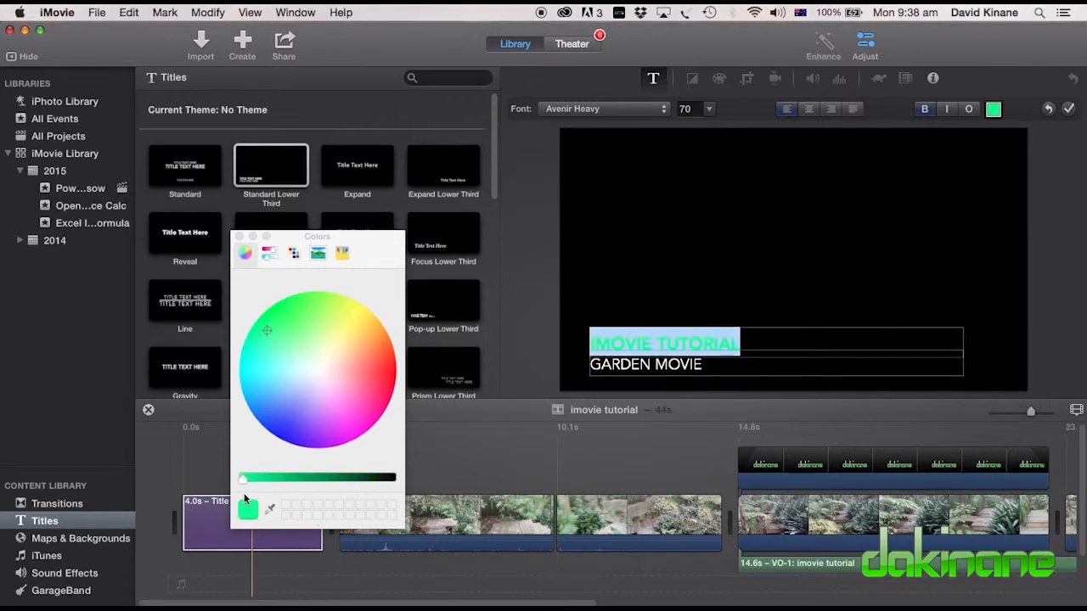
drag(242, 486, 346, 482)
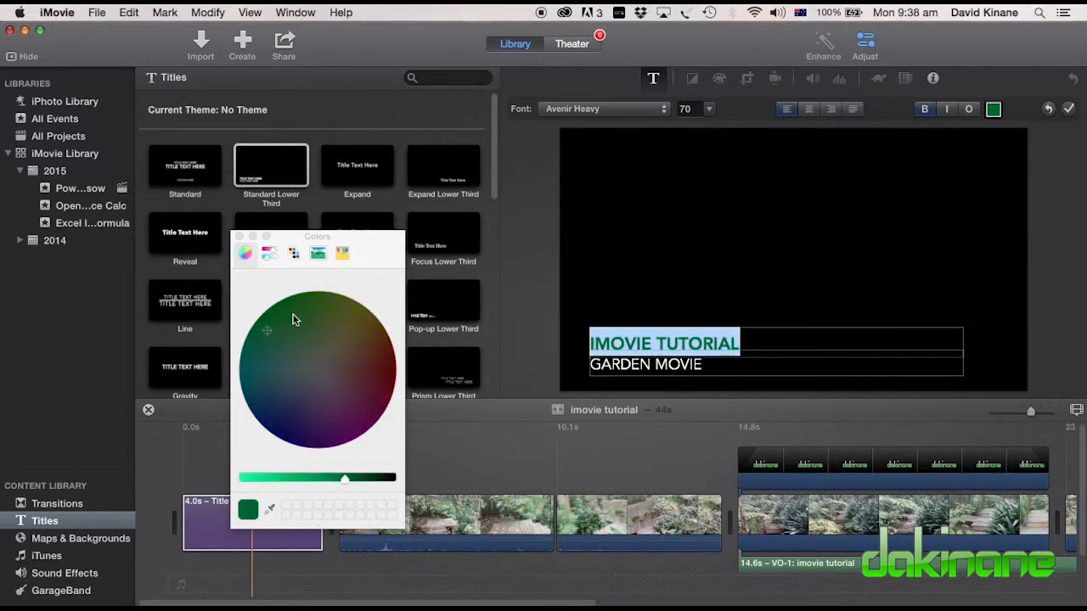
click(240, 237)
click(699, 303)
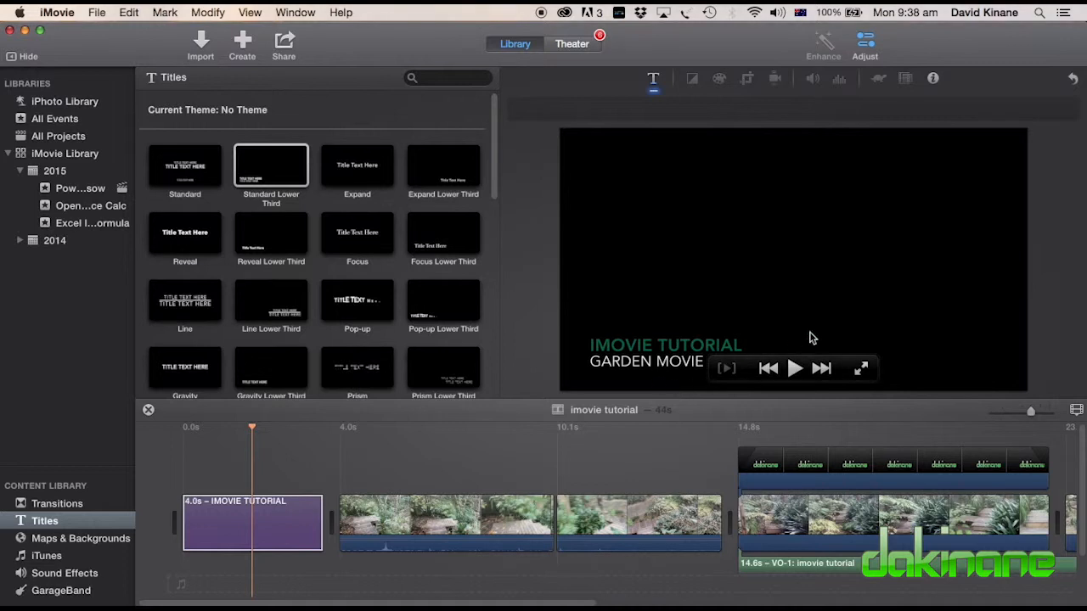
- Overlay the green fern photo from the iPhoto Library above the opening title and set it to Picture in Picture
mouse_move(759, 318)
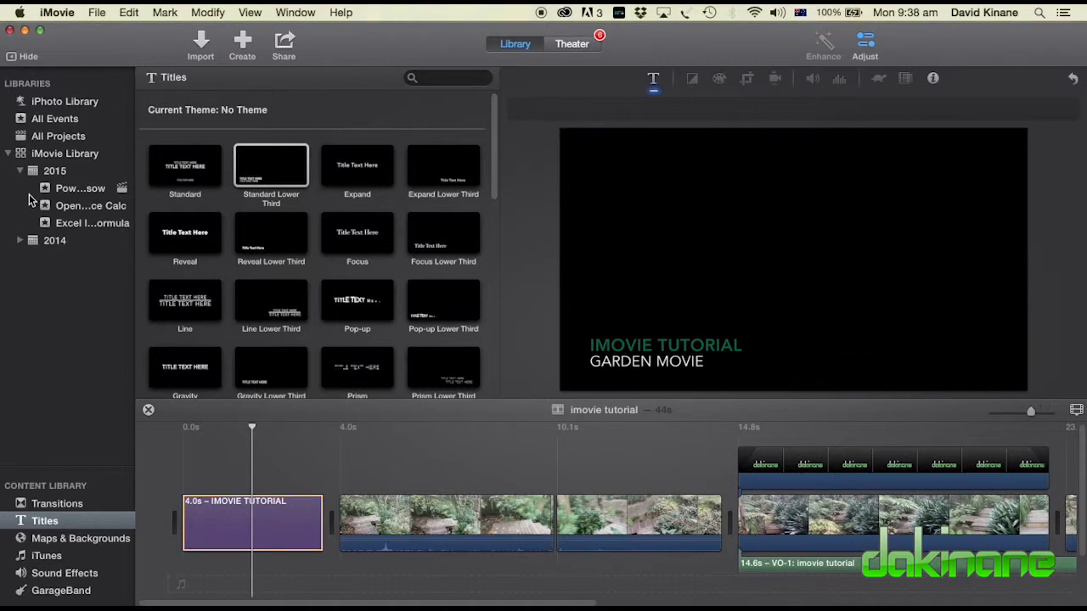
click(68, 102)
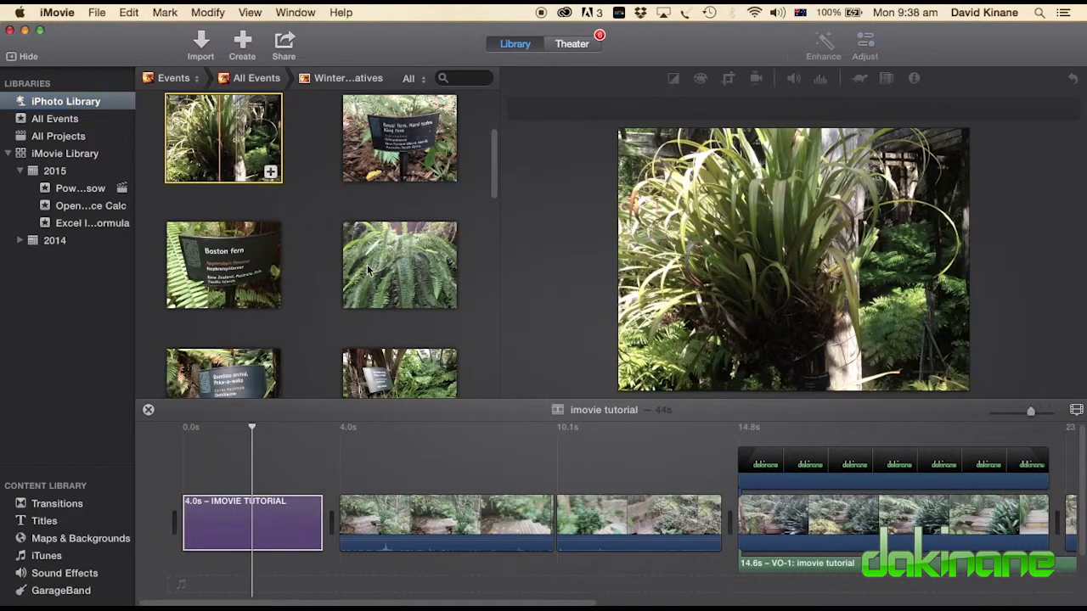
drag(414, 278, 185, 466)
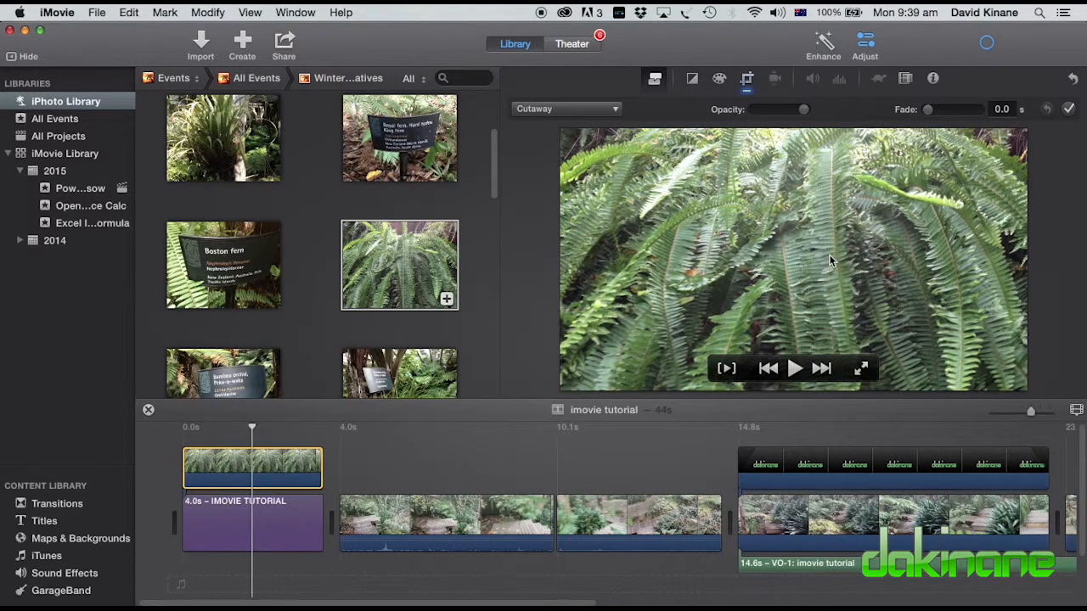
click(618, 112)
click(597, 164)
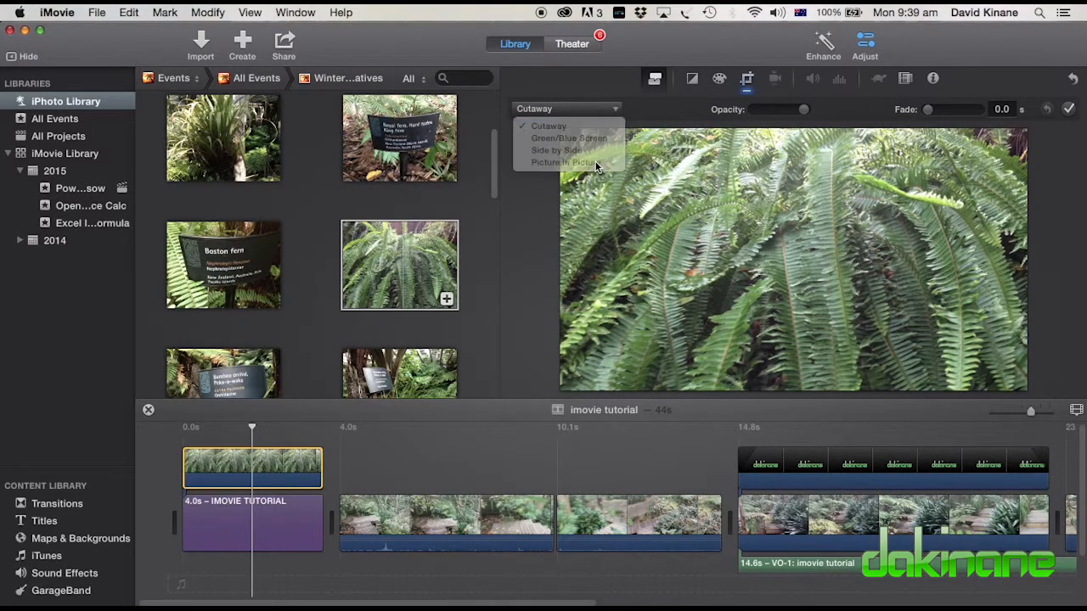
- Move and enlarge the fern inset so it sits directly above the title text, aligned with its left edge
drag(891, 215, 640, 197)
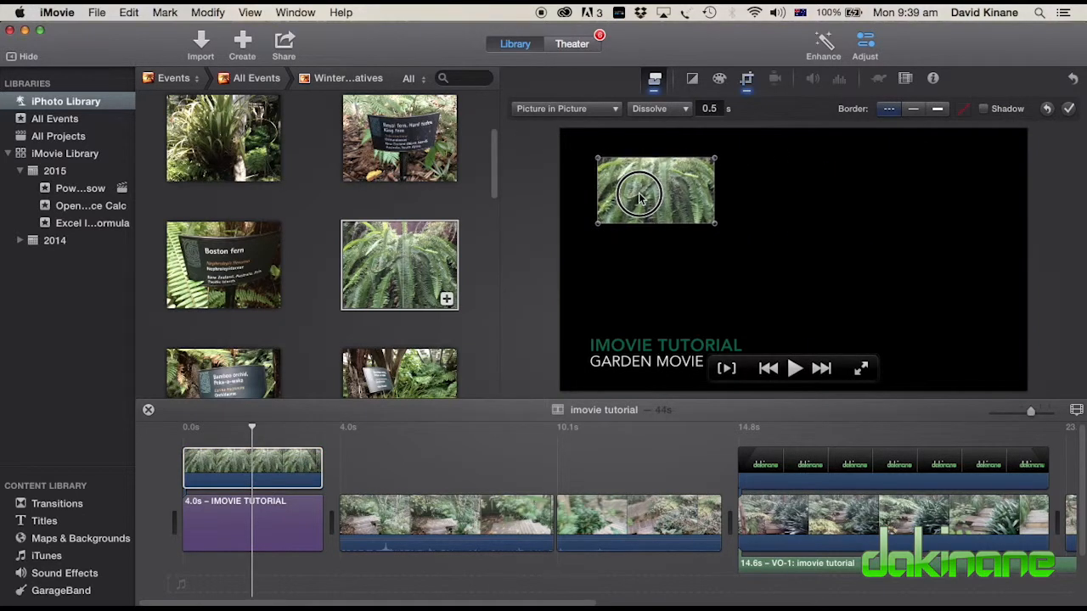
drag(715, 224, 900, 319)
drag(790, 262, 784, 263)
mouse_move(897, 329)
mouse_down()
mouse_move(909, 328)
mouse_move(904, 320)
mouse_up()
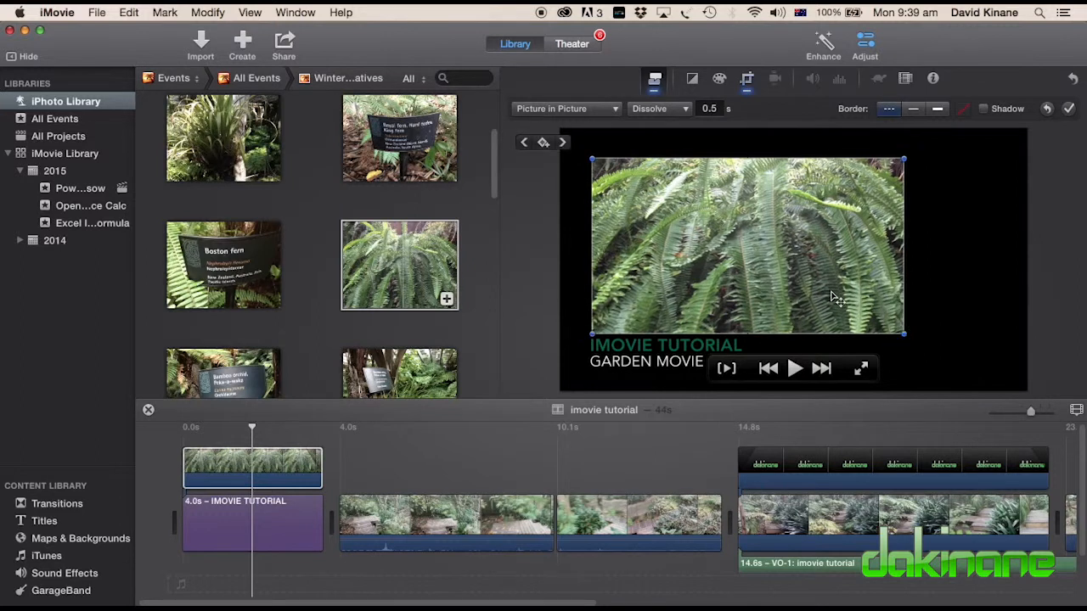
drag(829, 290, 829, 288)
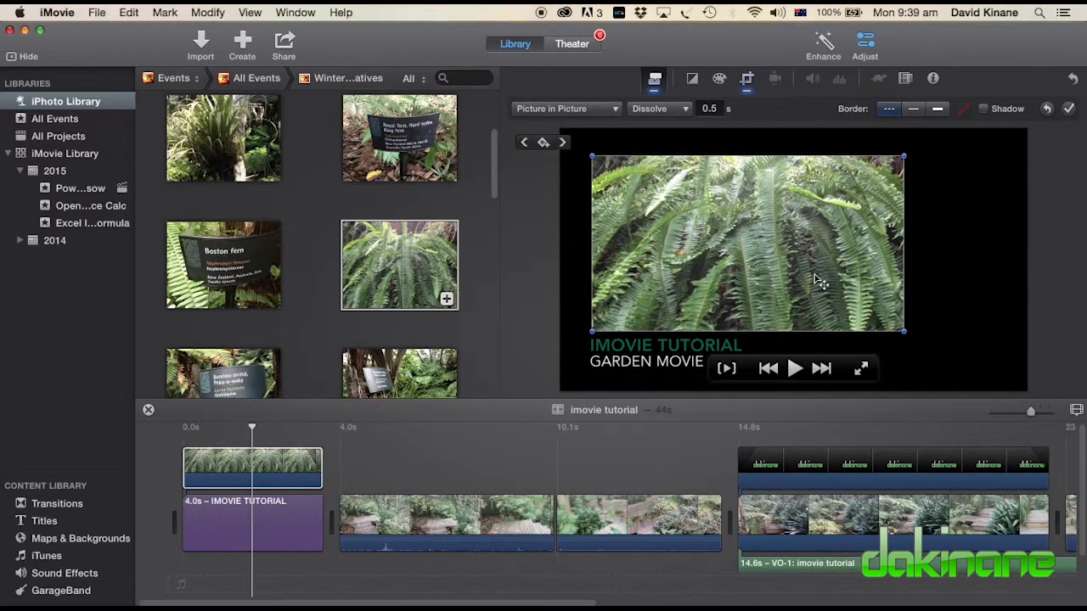
- Move the fern photo's Ken Burns start frame lower in the image and apply the change
click(747, 78)
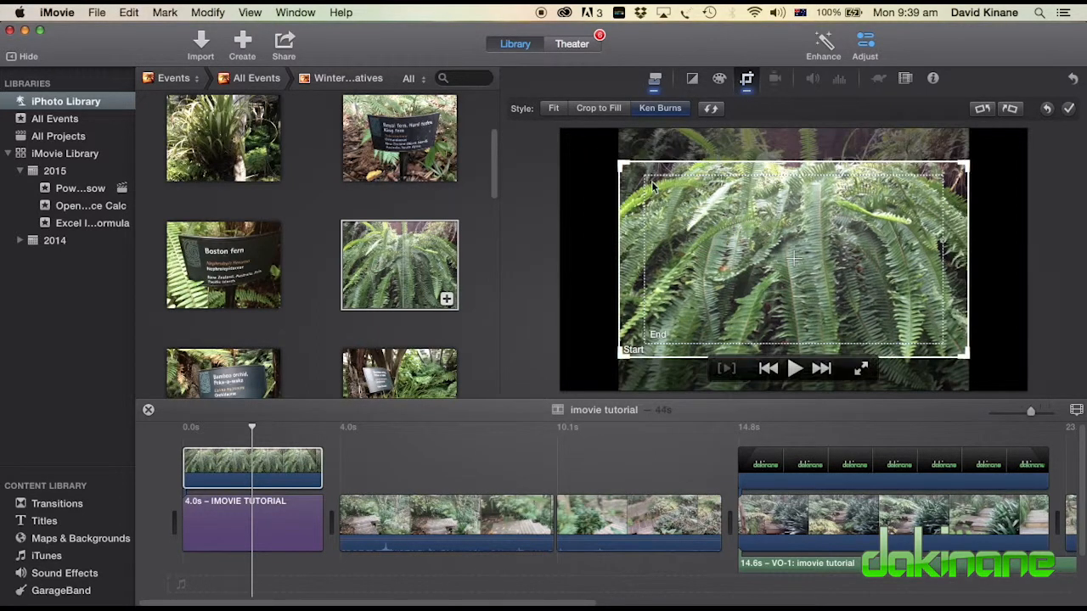
mouse_move(625, 165)
mouse_down()
mouse_move(649, 179)
mouse_move(625, 168)
mouse_up()
drag(782, 261, 788, 293)
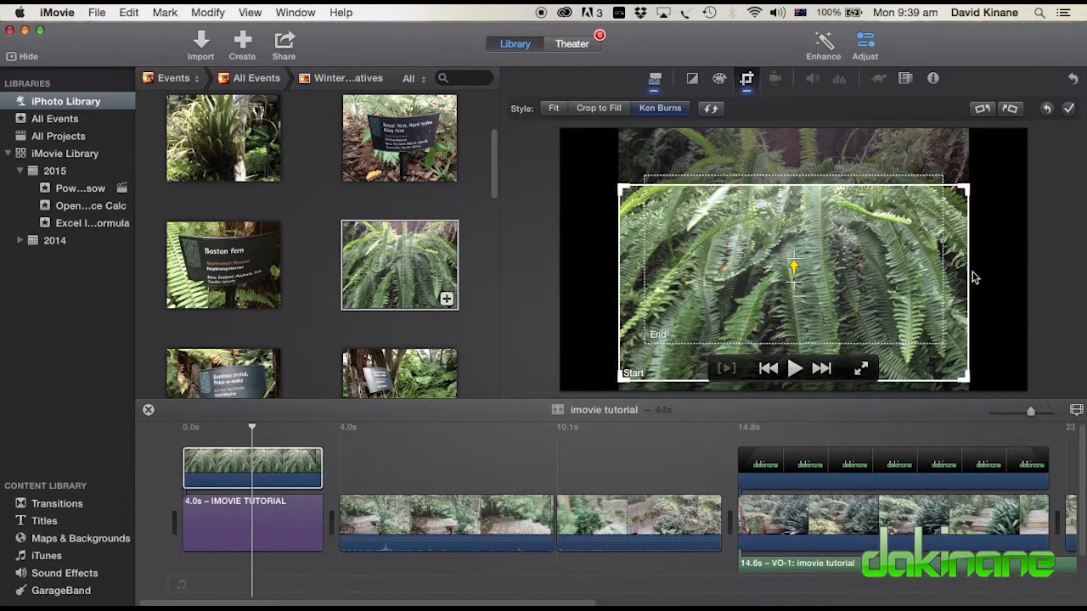
click(1069, 108)
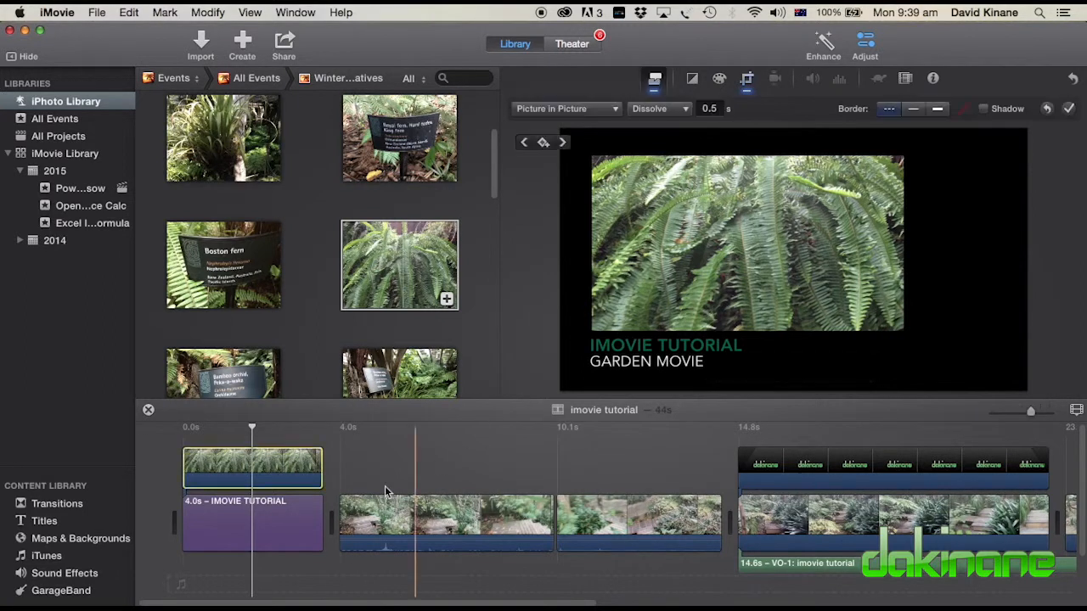
- Check the fern inset at several points along the opening title, with the overlay selected
drag(251, 427, 214, 432)
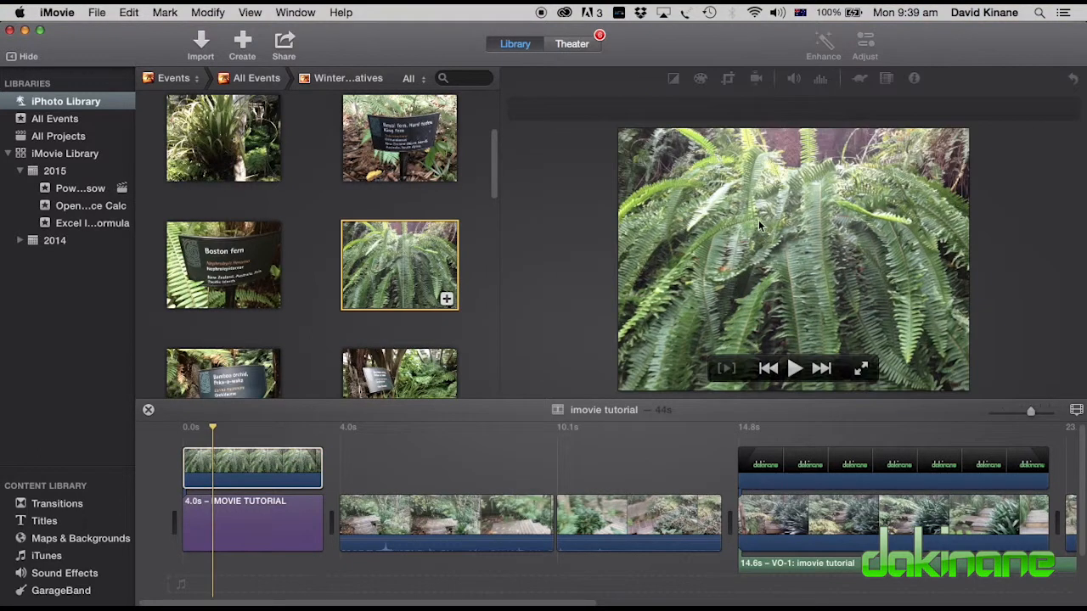
click(284, 471)
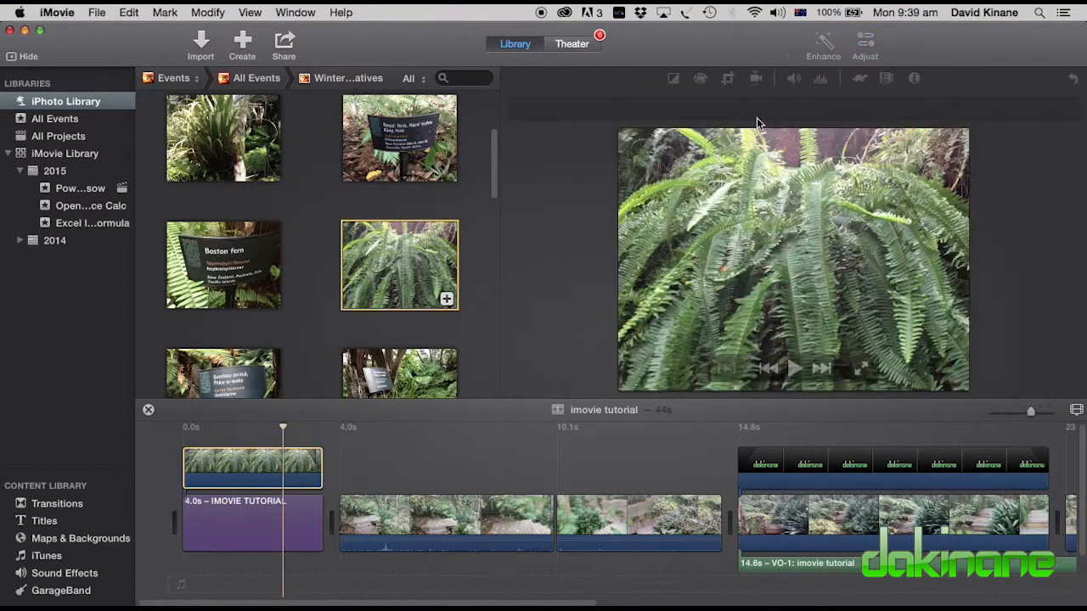
click(249, 473)
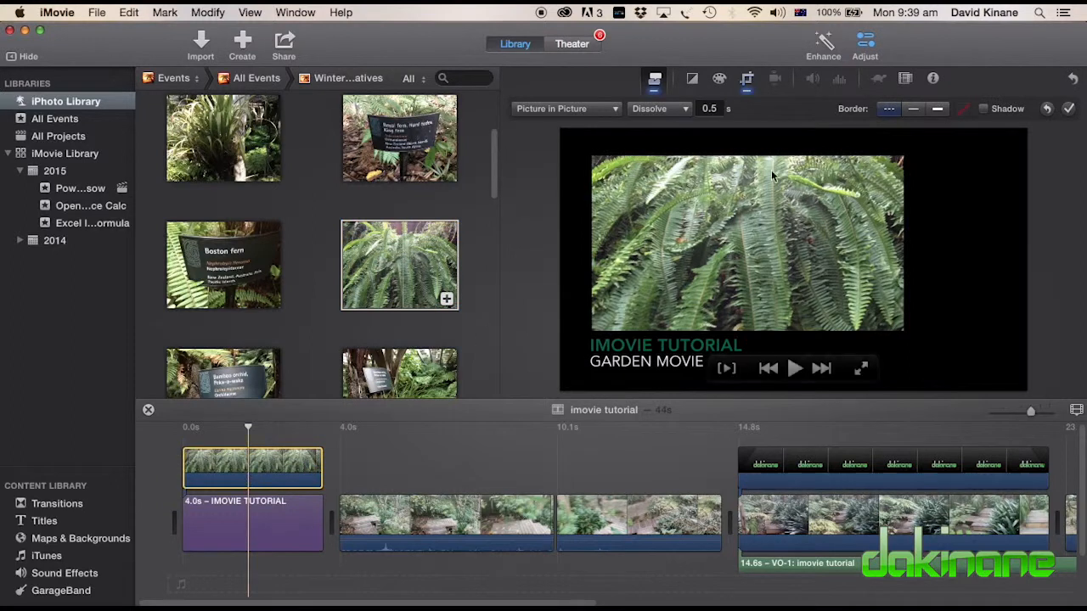
- Set the fern photo's crop style to Crop to Fill, apply it, and check the inset over the opening title
click(748, 80)
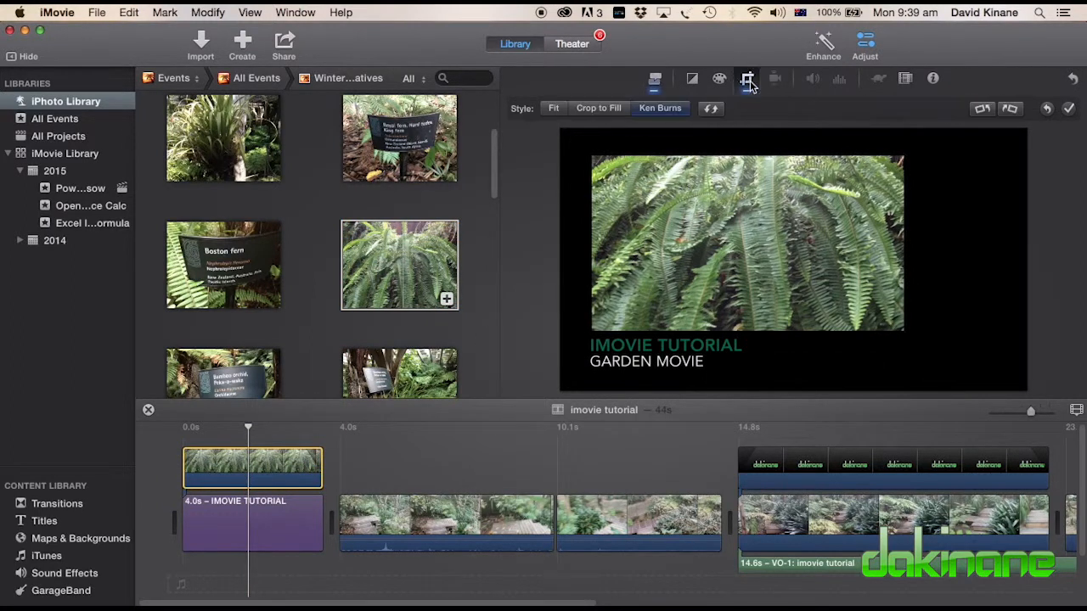
click(614, 108)
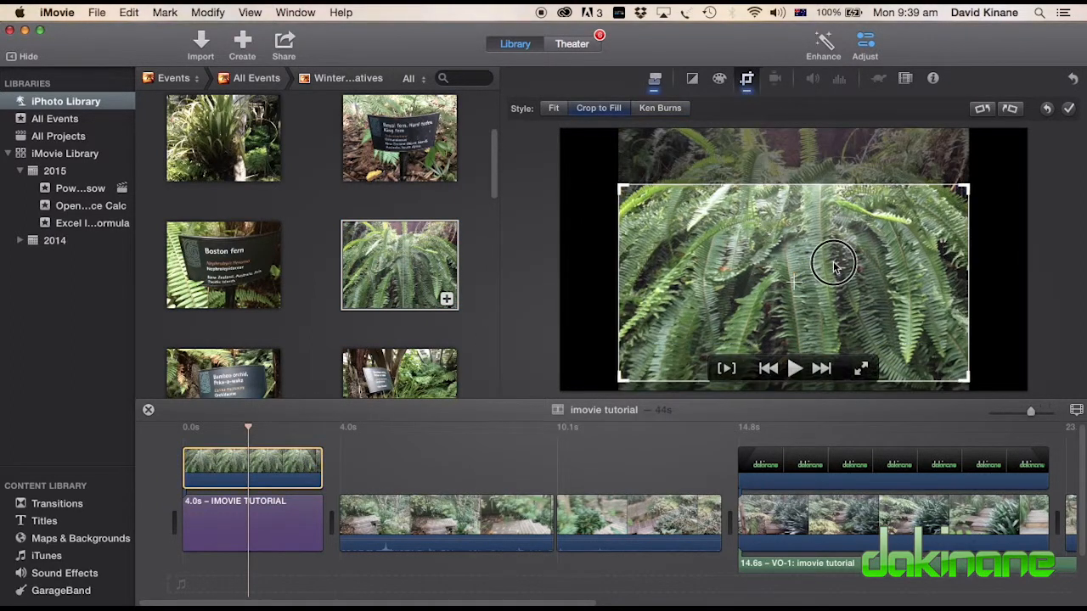
click(1069, 109)
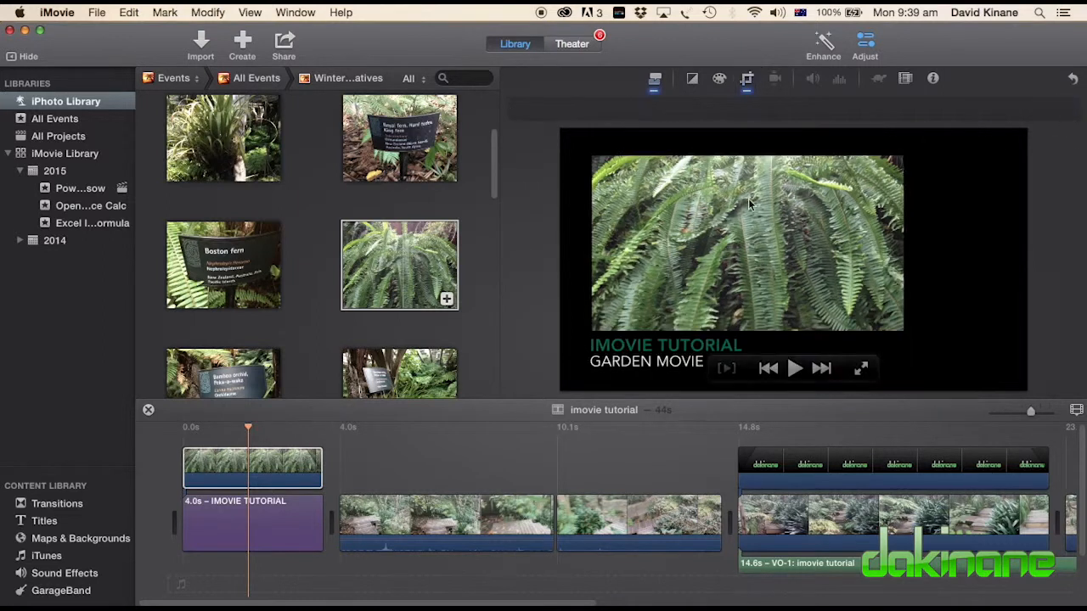
click(268, 458)
mouse_move(244, 438)
mouse_down()
mouse_move(170, 436)
mouse_move(225, 433)
mouse_up()
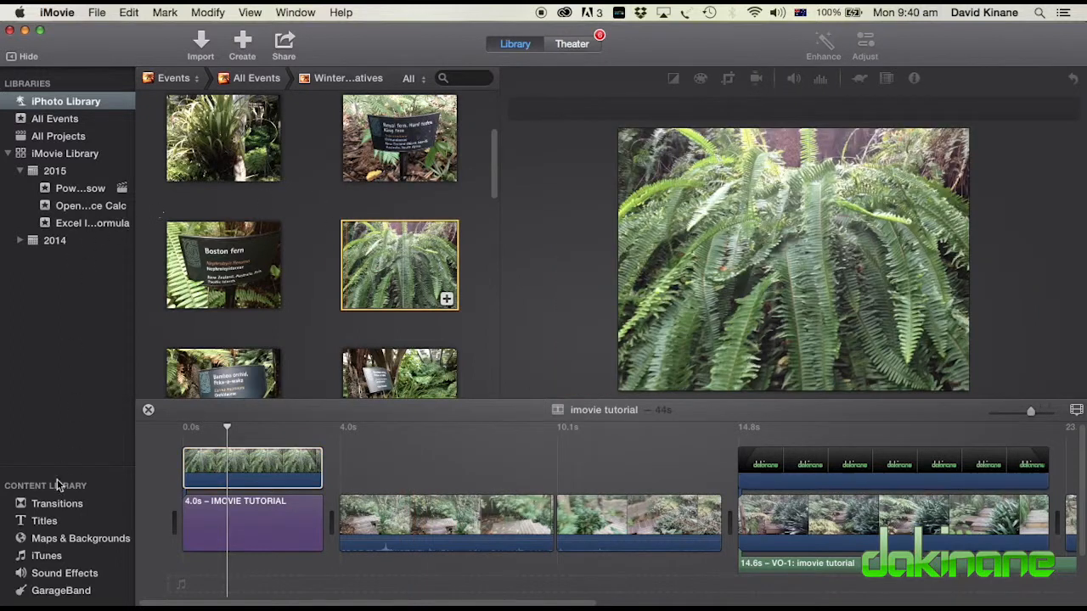
- Add a Reveal Lower Third title at the start of the first garden clip with the text "First Walkway"
click(41, 521)
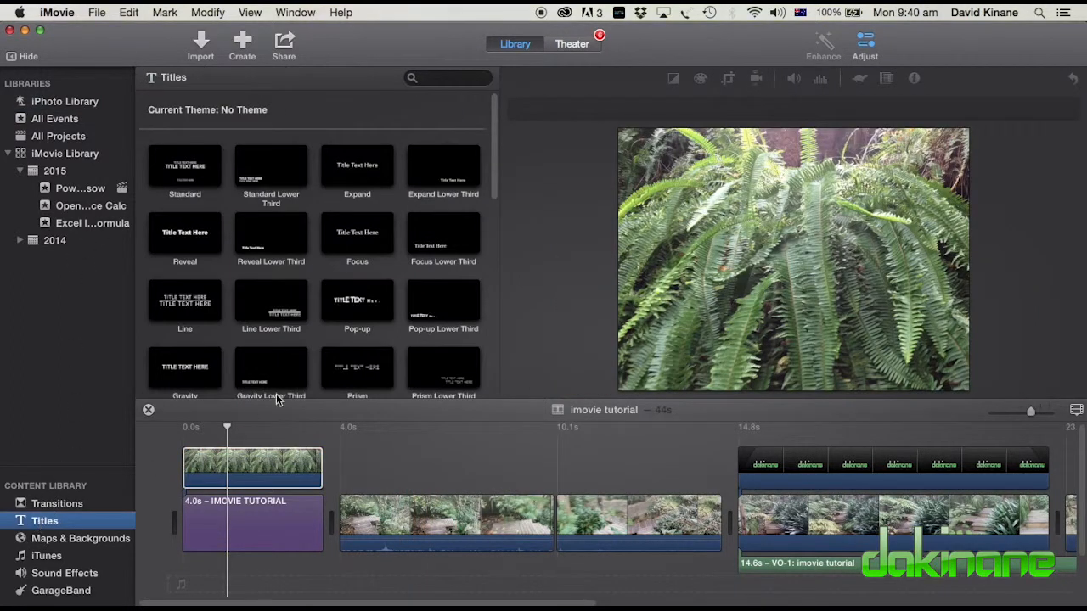
click(264, 244)
drag(263, 245, 348, 483)
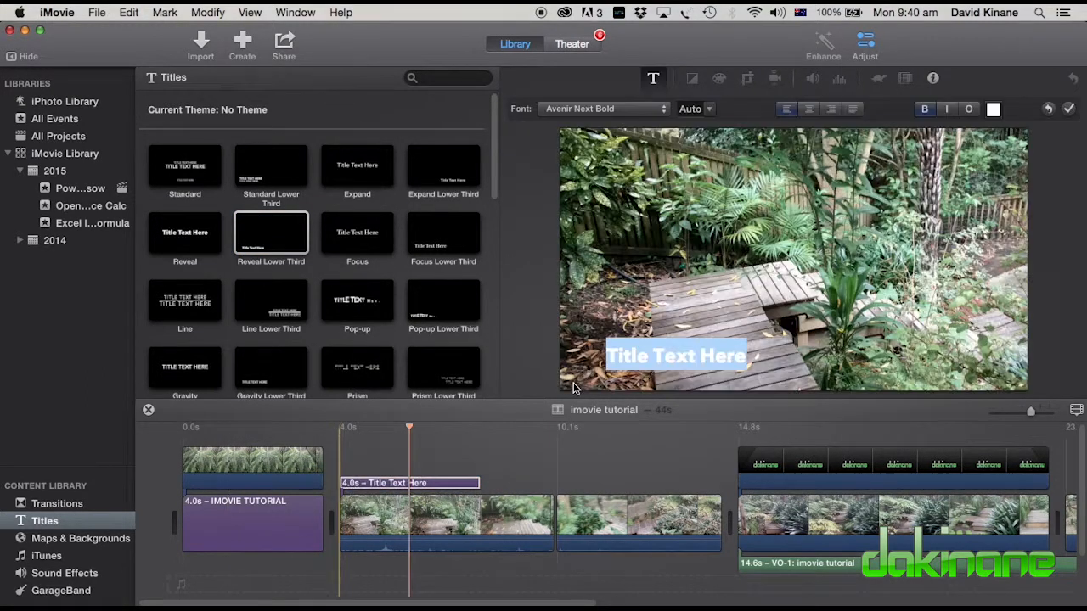
key(BackSpace)
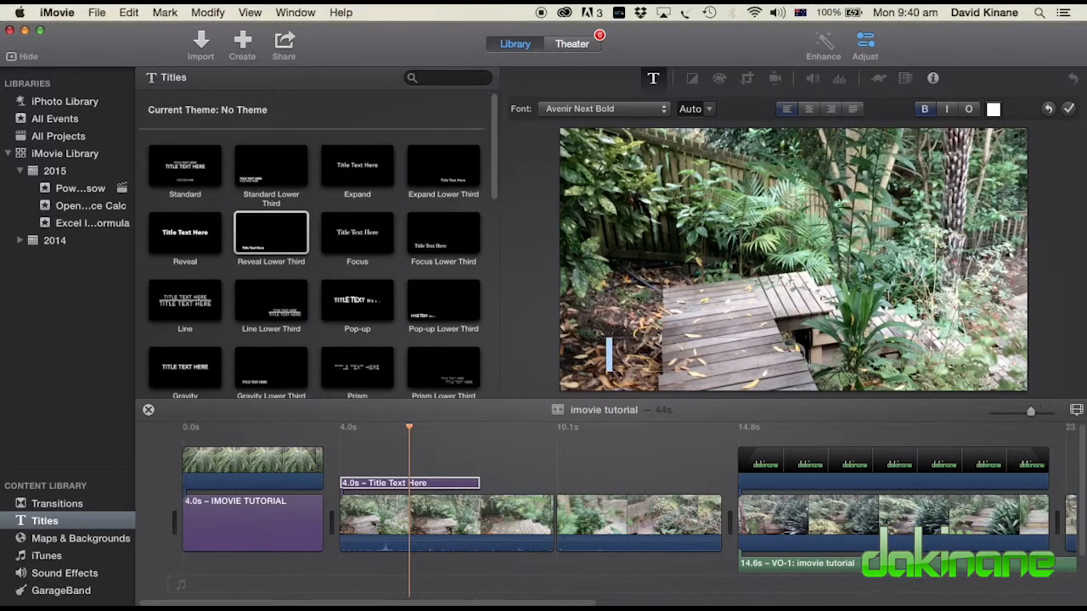
text(First Wa)
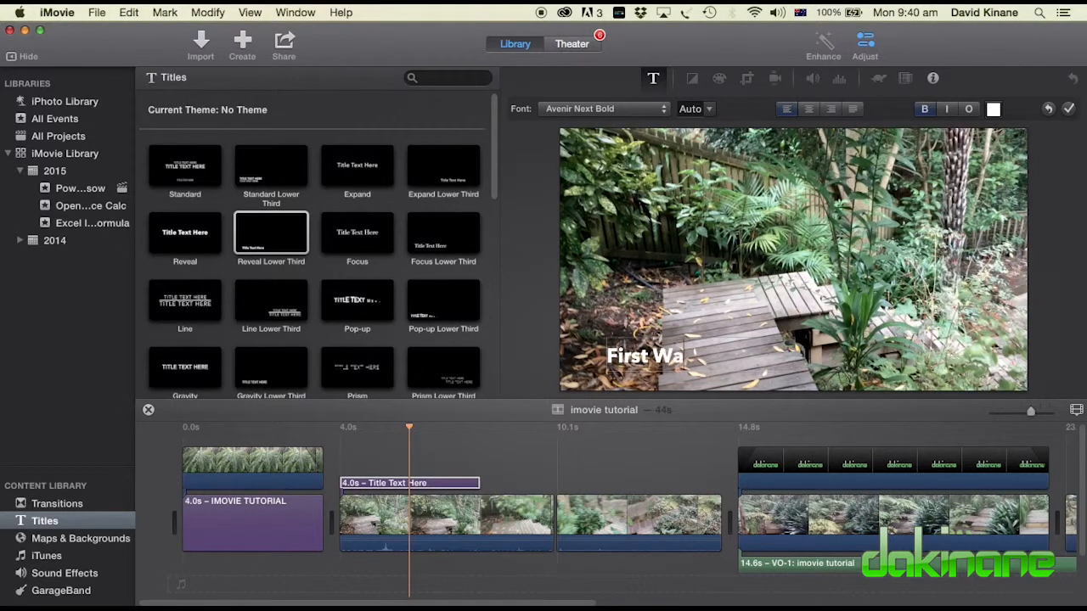
text(lkway)
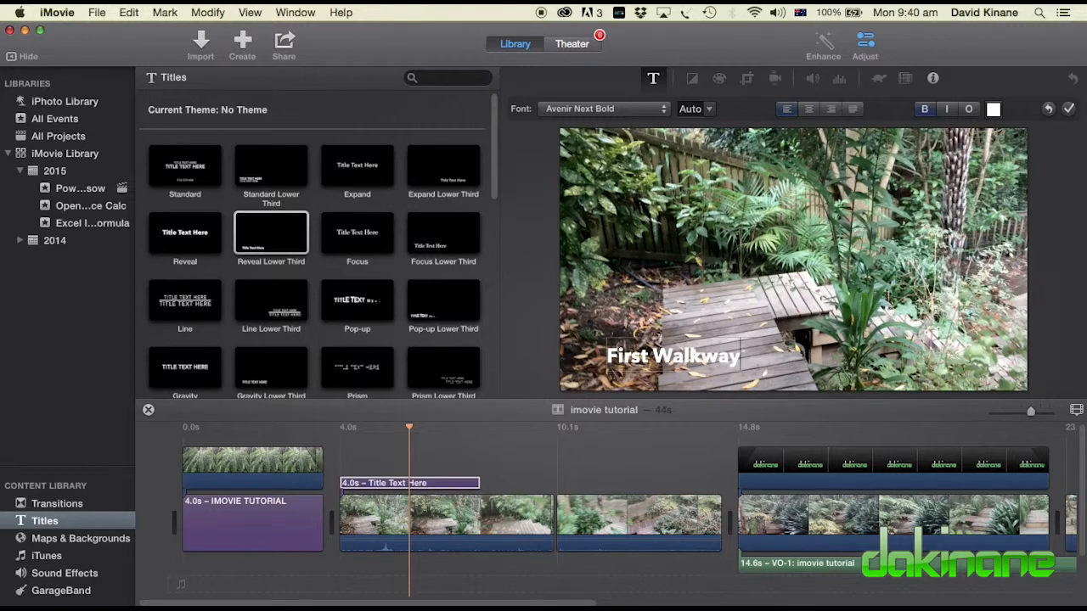
click(666, 316)
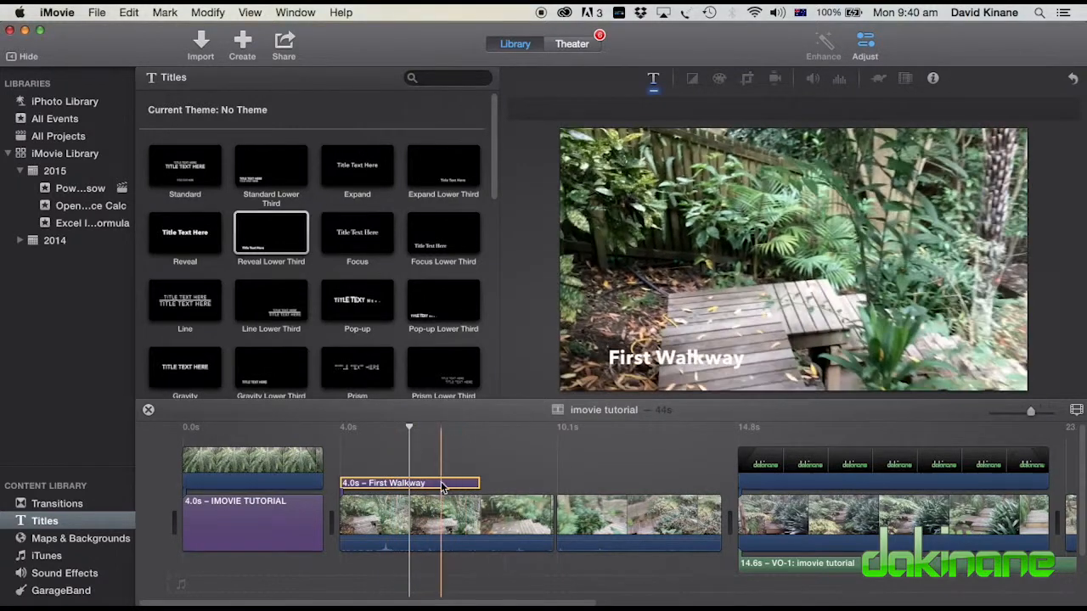
- Shorten the "First Walkway" title to 3.1 seconds and play back that section of the timeline
mouse_move(440, 483)
mouse_down()
mouse_move(645, 485)
mouse_move(417, 485)
mouse_move(515, 485)
mouse_move(448, 484)
mouse_up()
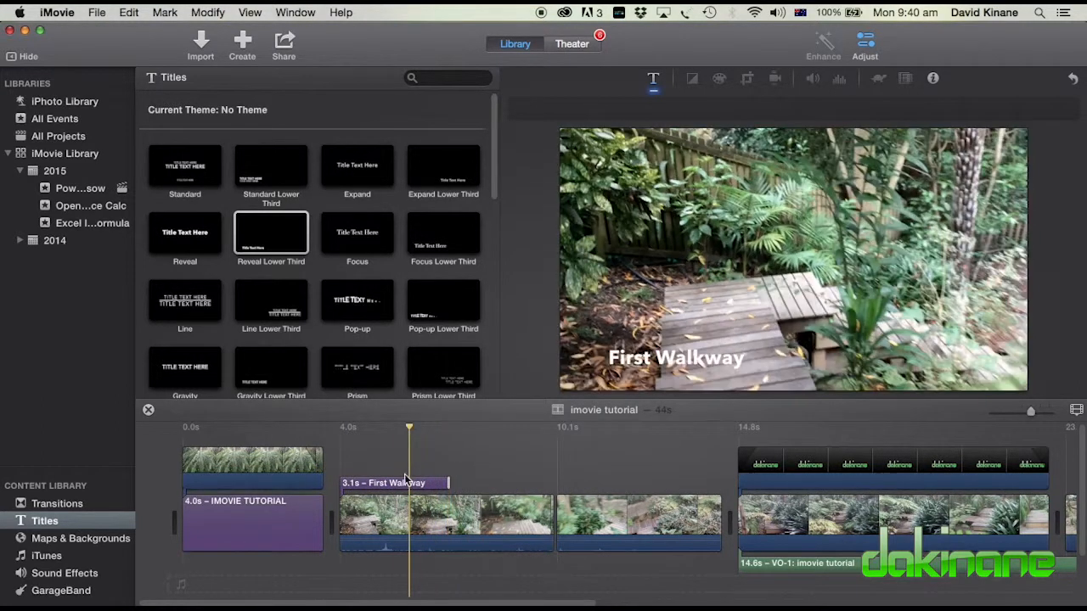
click(395, 484)
mouse_move(395, 431)
mouse_down()
mouse_move(364, 432)
mouse_move(424, 432)
mouse_move(286, 431)
mouse_move(425, 440)
mouse_move(353, 440)
mouse_move(400, 445)
mouse_move(385, 446)
mouse_up()
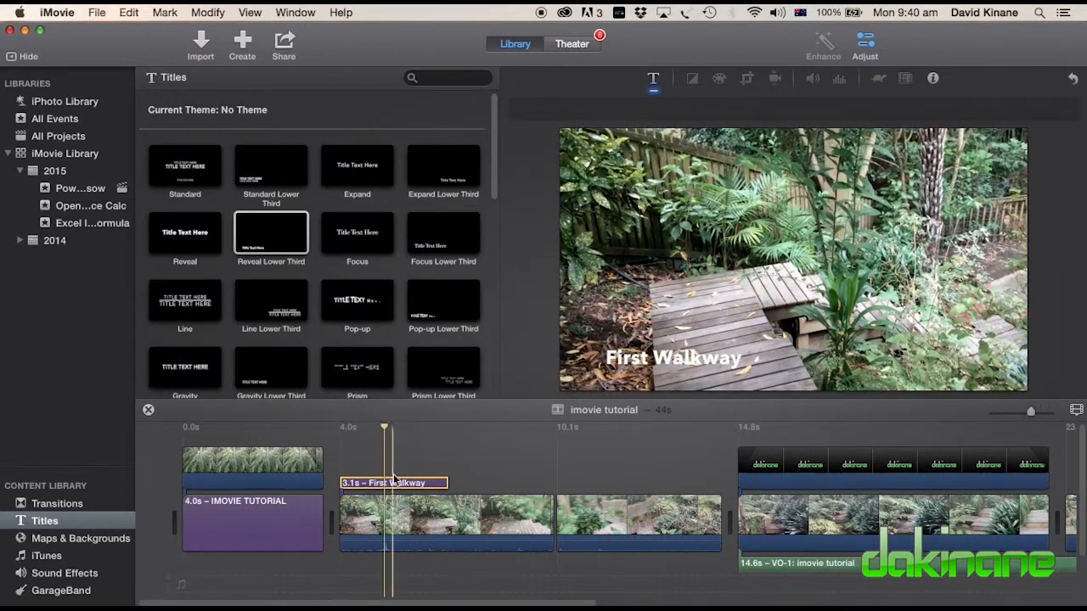
drag(396, 482, 403, 482)
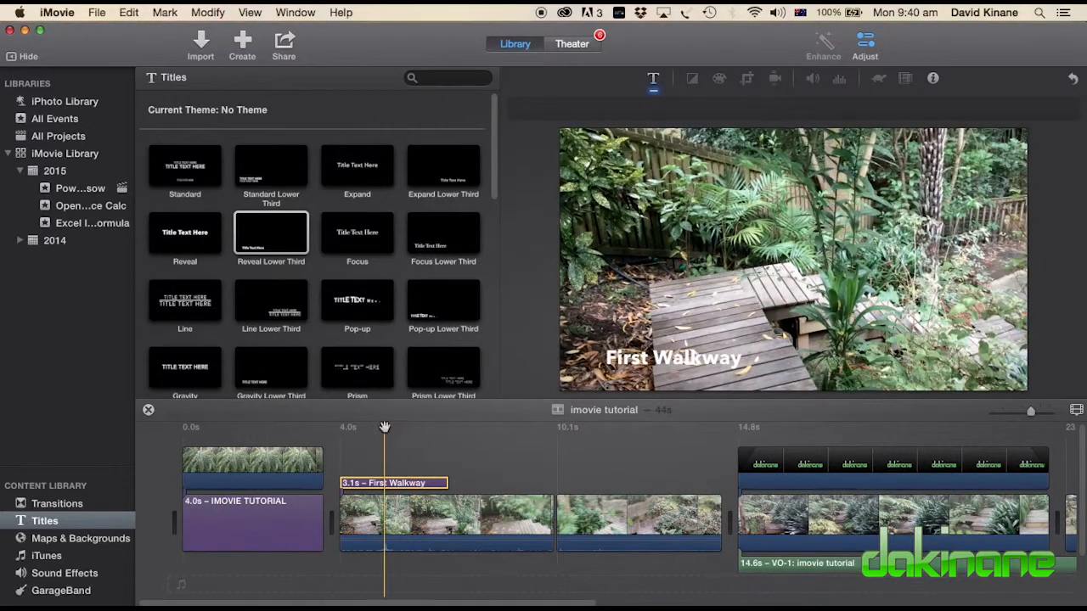
mouse_move(385, 427)
mouse_down()
mouse_move(223, 433)
mouse_move(391, 441)
mouse_move(296, 441)
mouse_move(391, 451)
mouse_move(402, 435)
mouse_up()
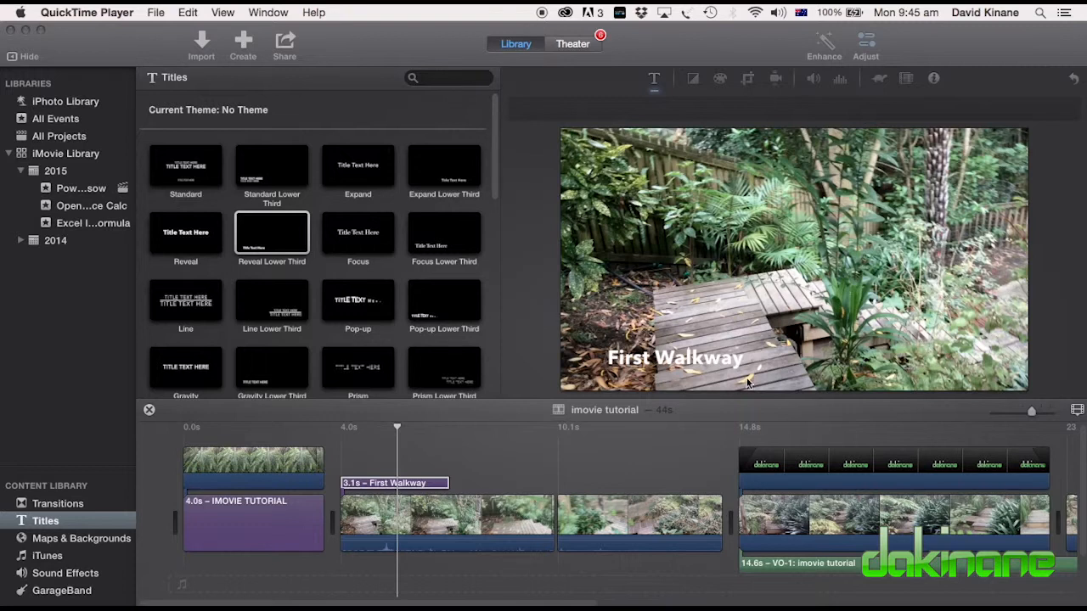
click(718, 420)
key(space)
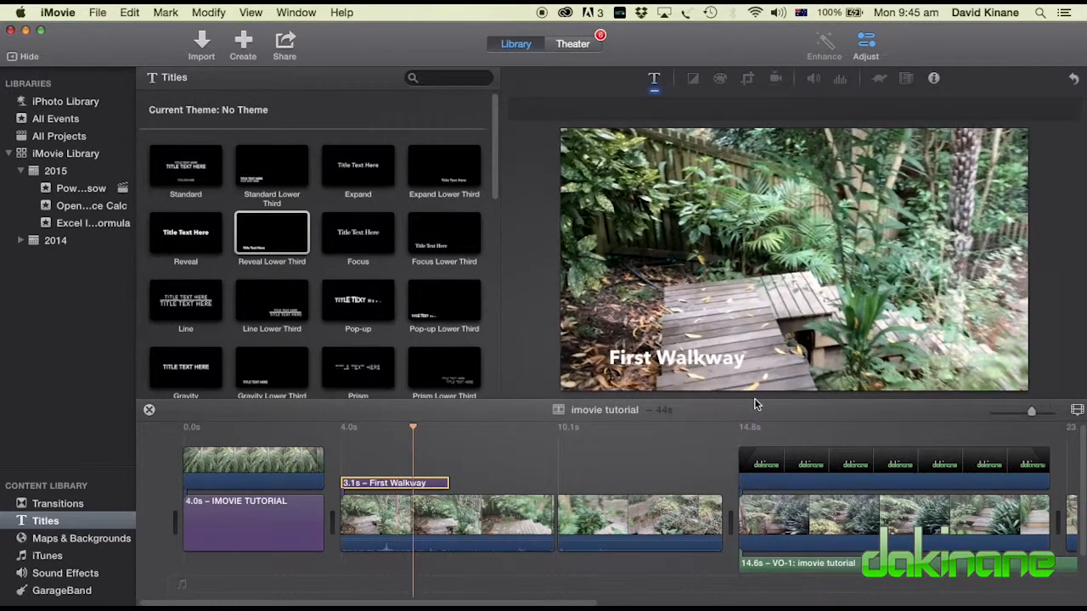
key(v)
key(space)
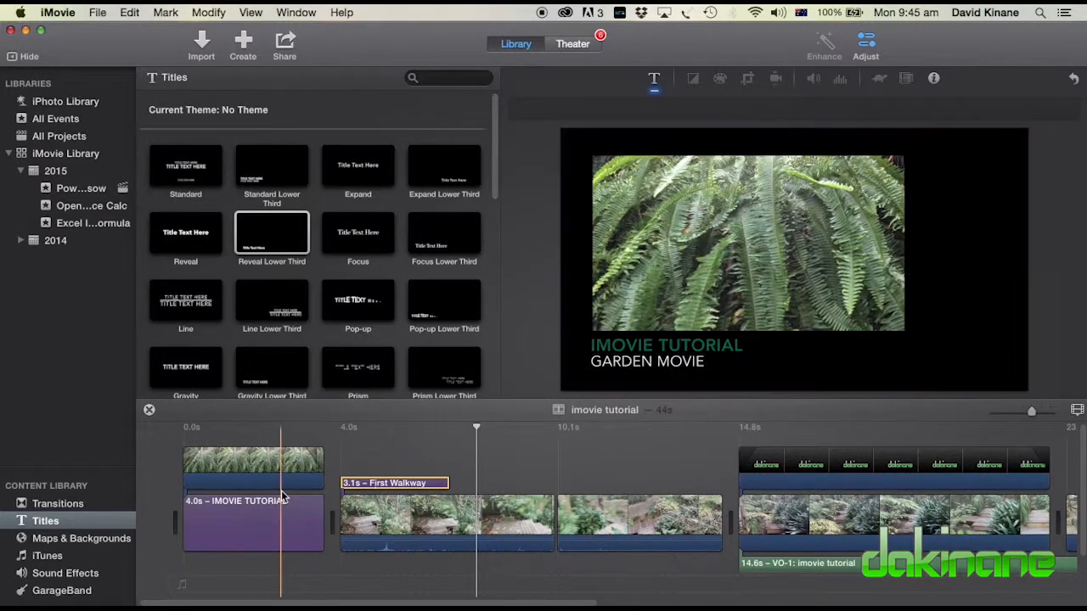
- Show the iTunes music library in the media browser
click(48, 556)
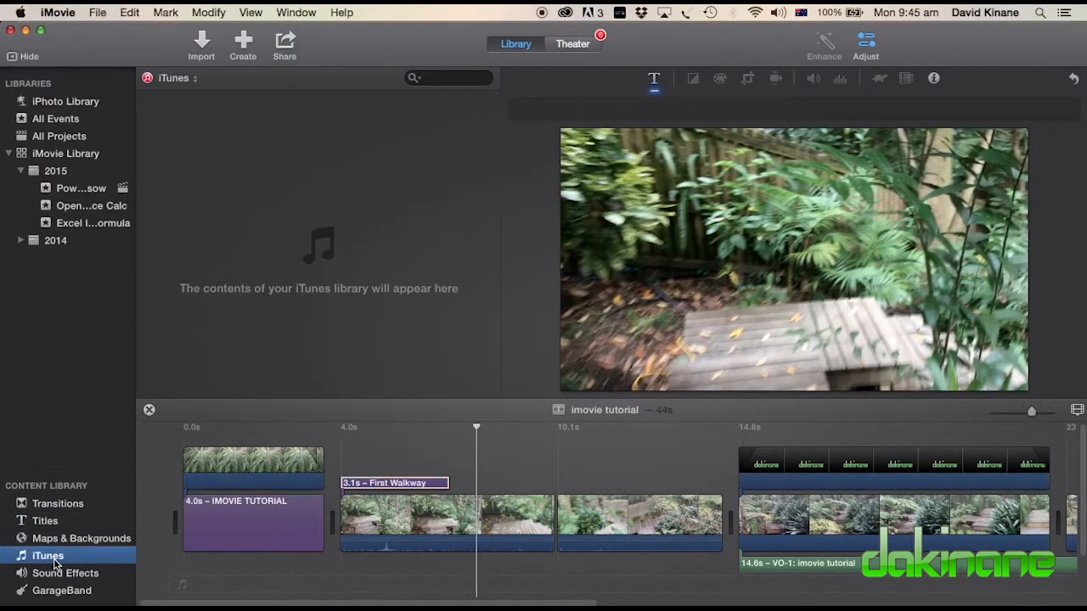
click(54, 561)
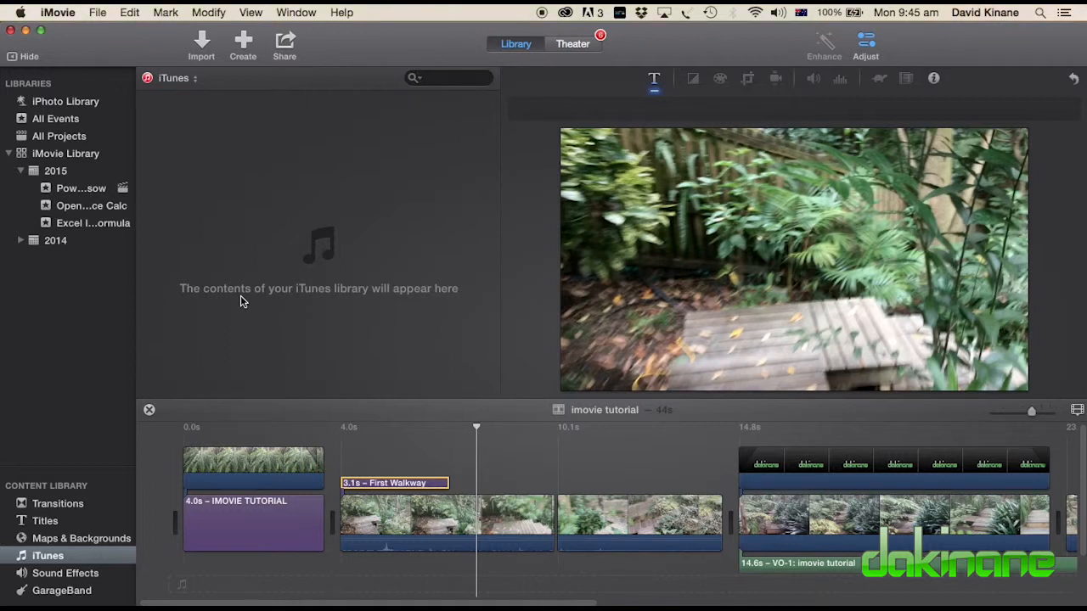
- Switch to Firefox and browse the Instrumental genre tracks on the Free Music Archive site
key(ctrl+Up)
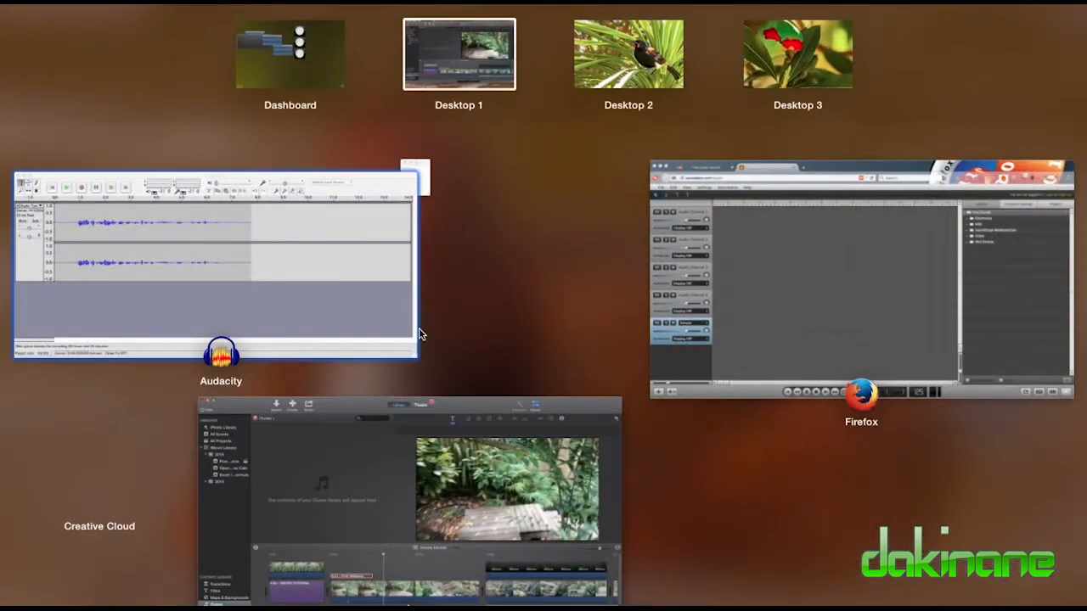
click(743, 280)
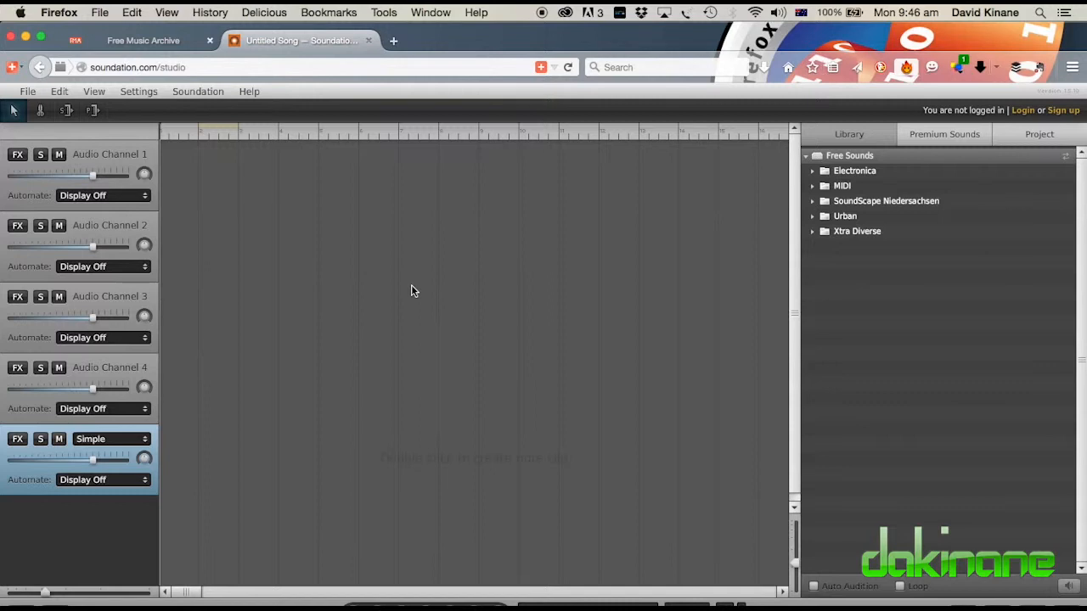
click(166, 37)
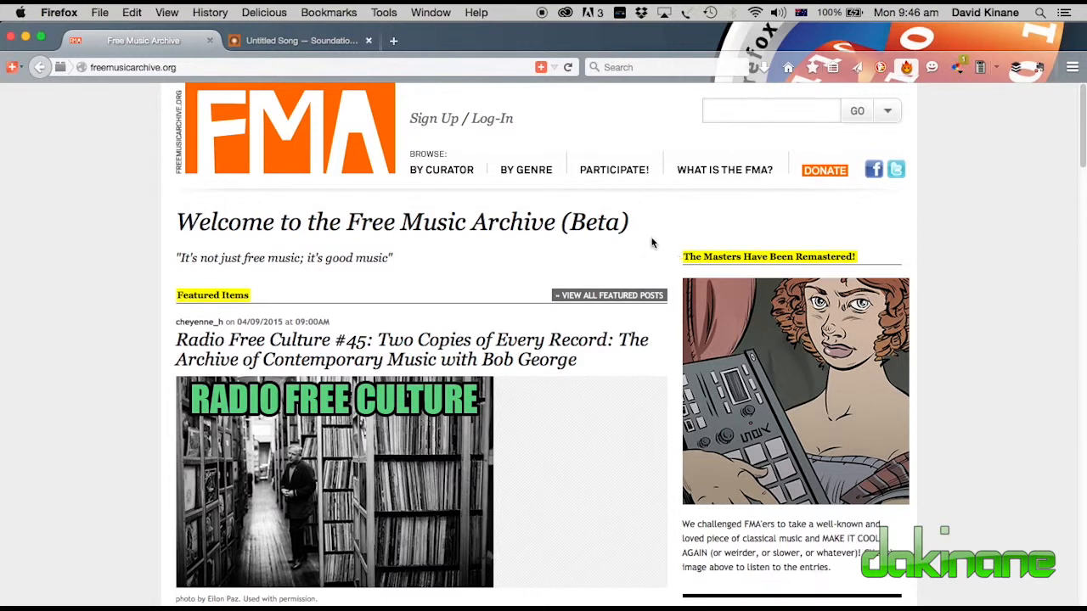
mouse_move(534, 172)
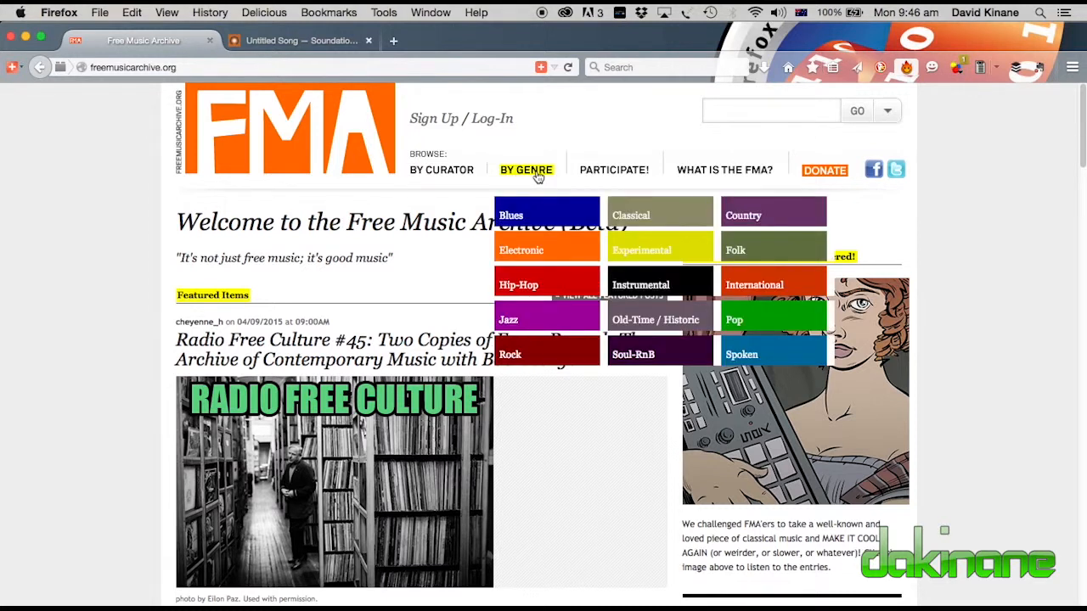
click(633, 286)
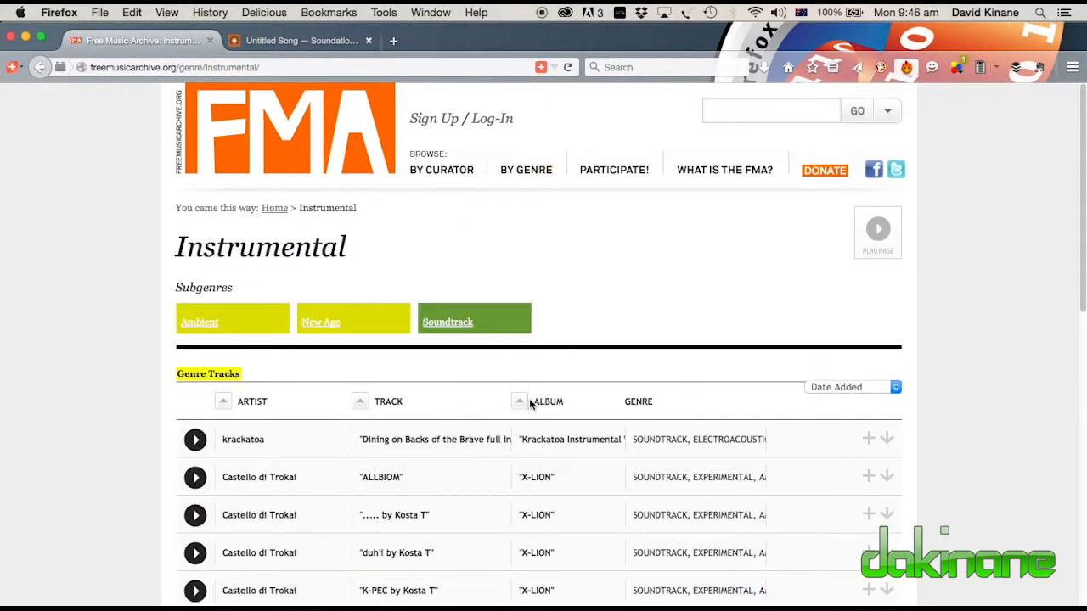
scroll(530, 401, down, 5)
scroll(544, 399, up, 2)
scroll(660, 301, up, 1)
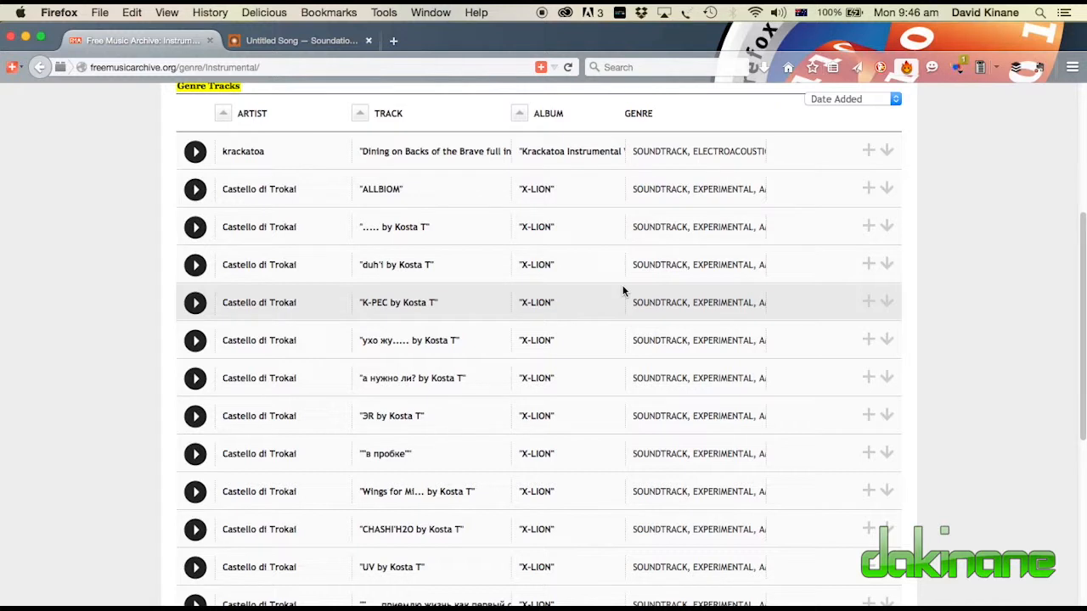
- Switch to Audacity, highlight the recorded audio from about 0.9 to 6.7 seconds, and clear the selection
key(ctrl+Up)
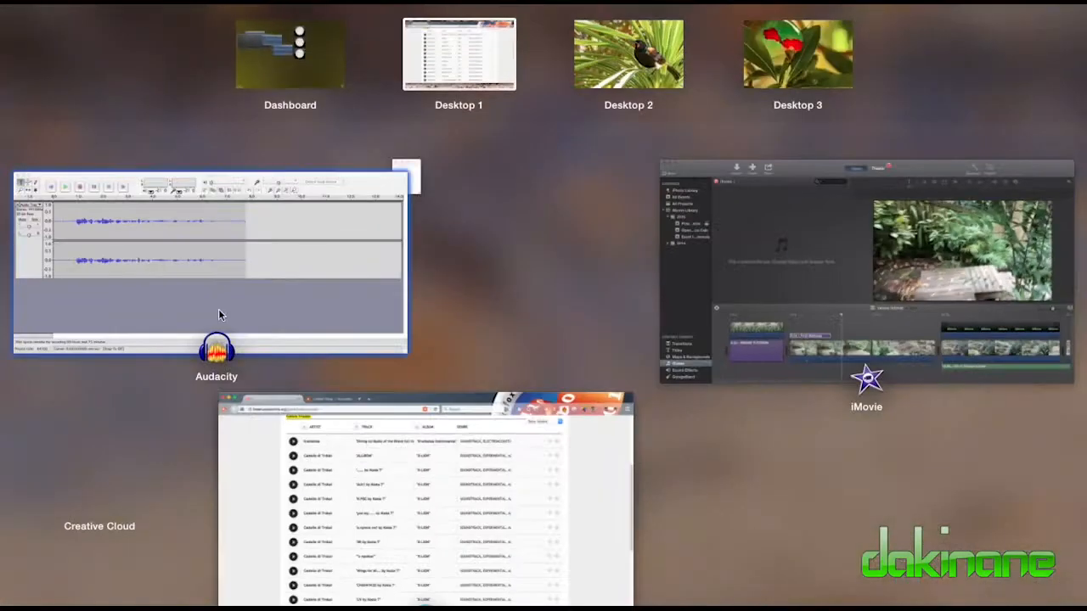
click(233, 253)
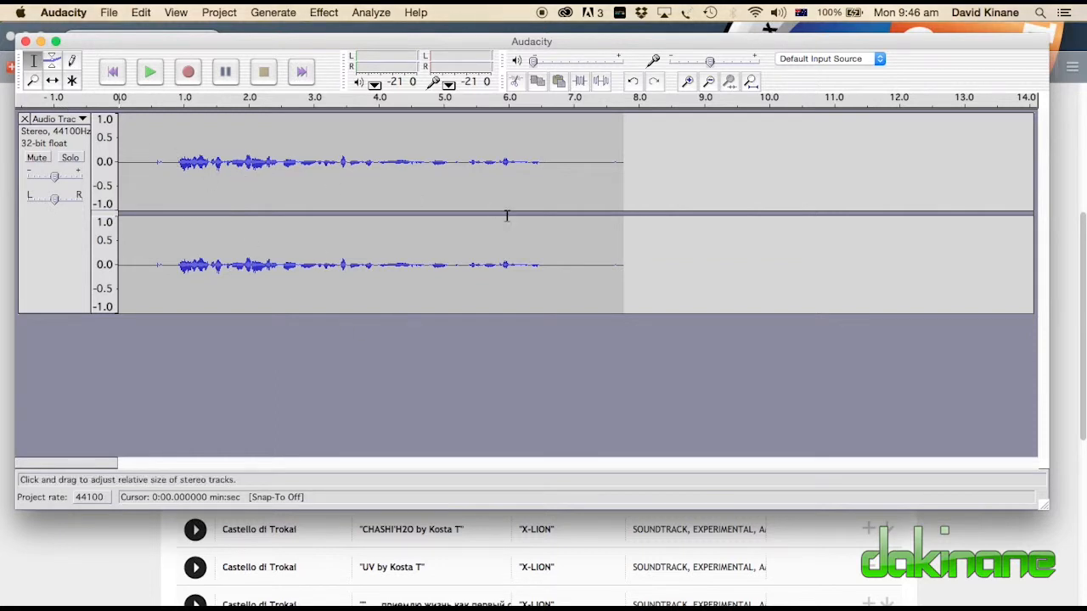
drag(176, 162, 554, 194)
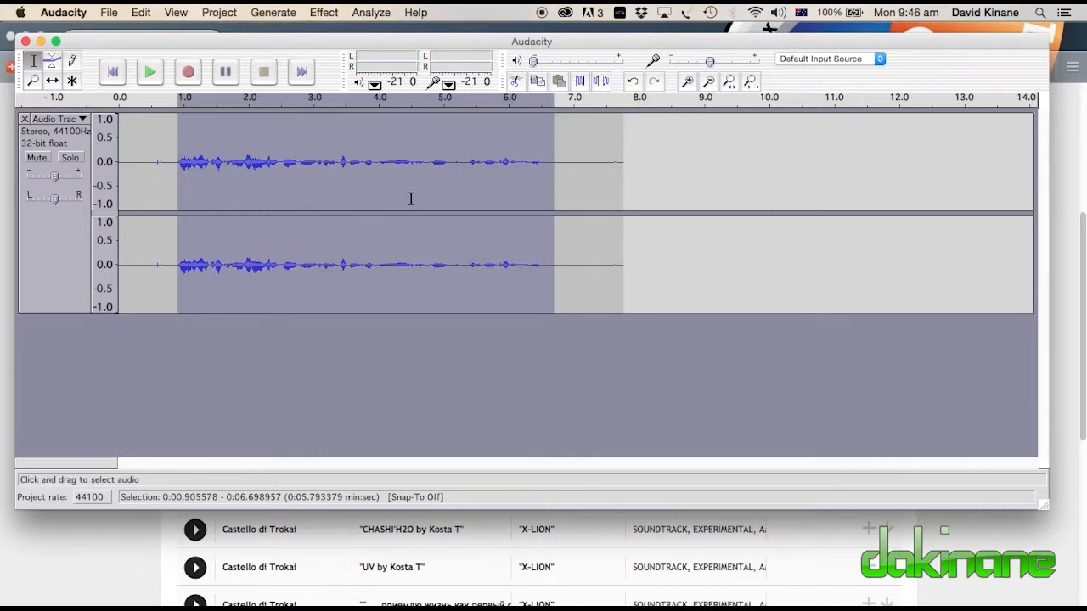
click(593, 292)
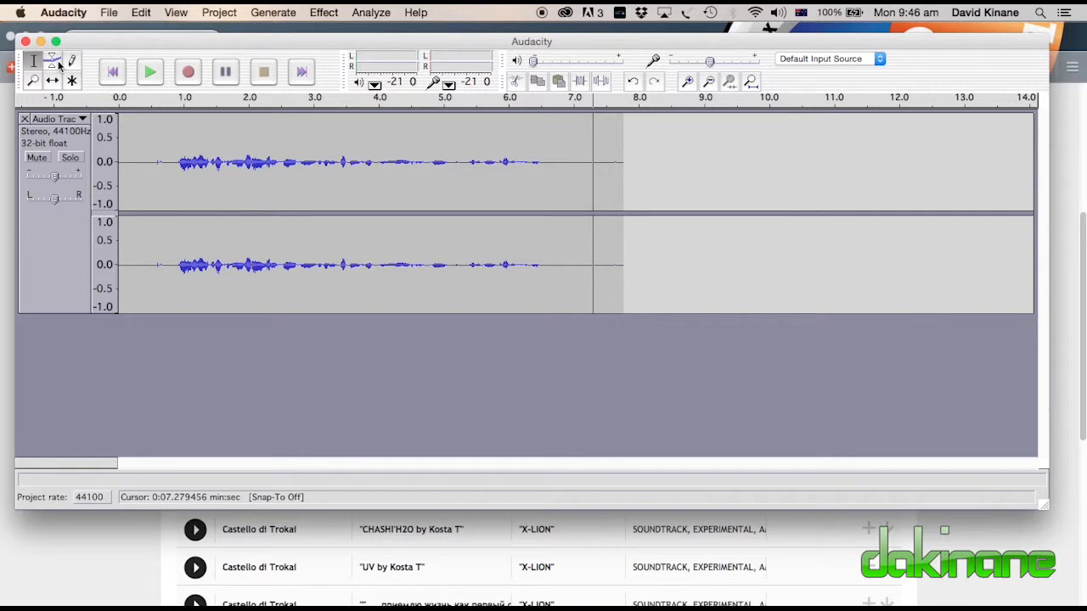
- Export the audio track as an MP3 named music.mp3 to the Desktop and switch back to iMovie
click(109, 12)
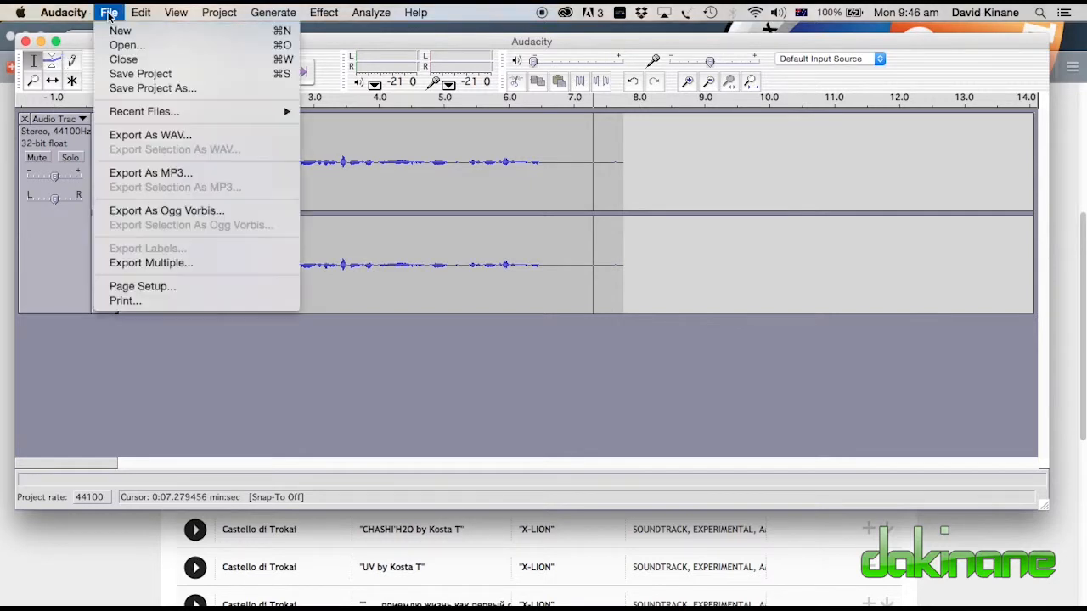
click(131, 172)
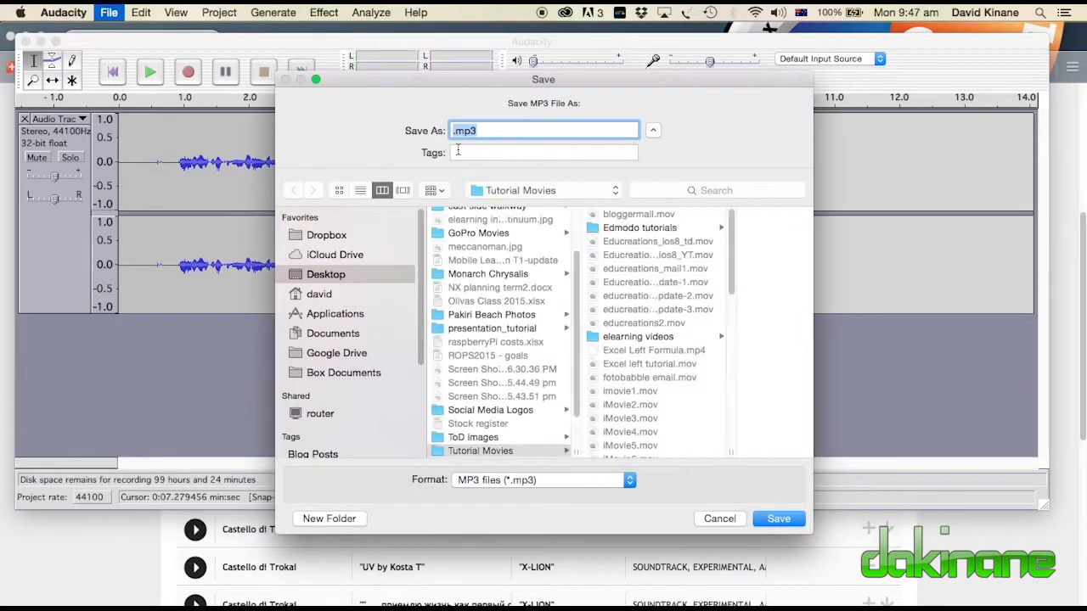
click(456, 130)
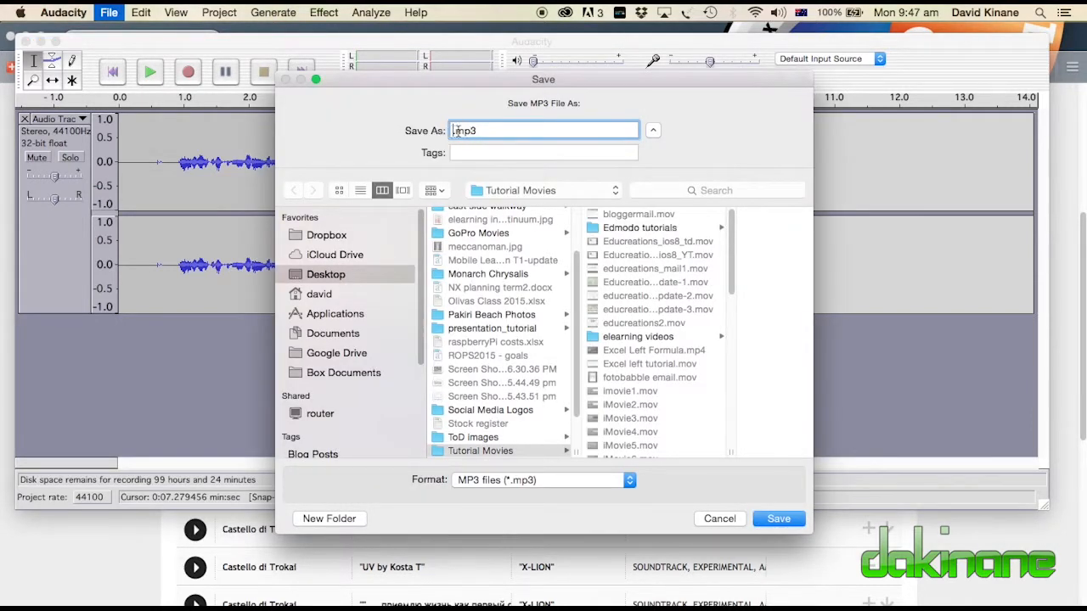
text(music)
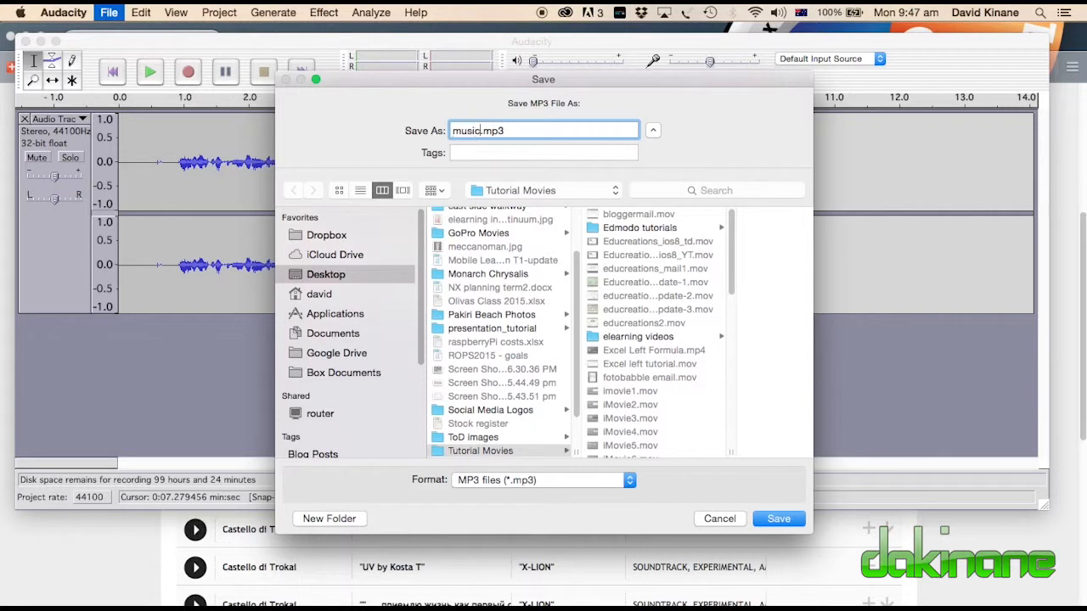
click(321, 275)
click(779, 519)
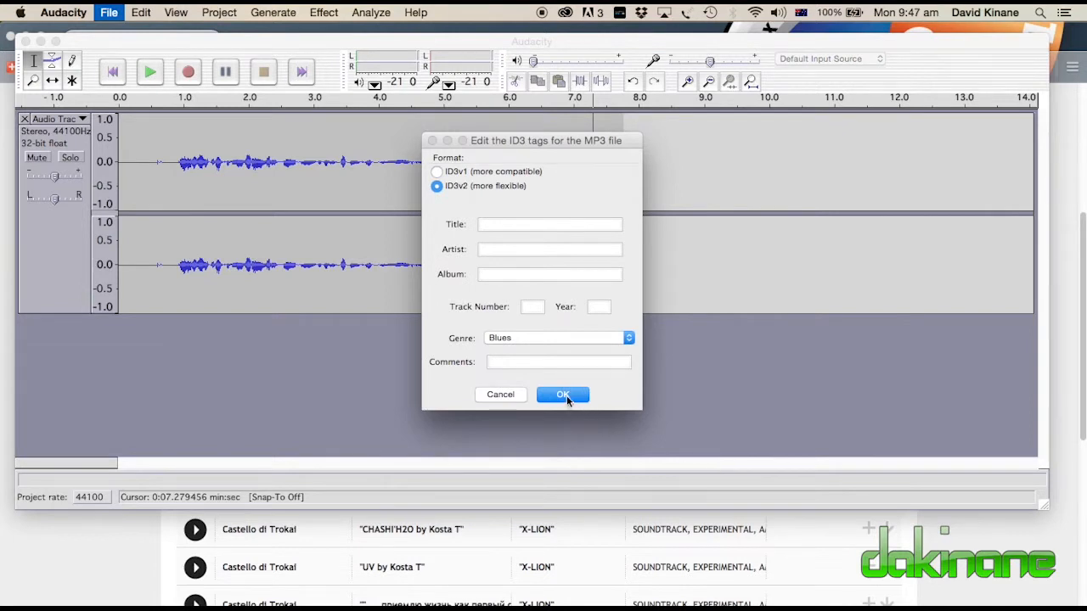
click(565, 395)
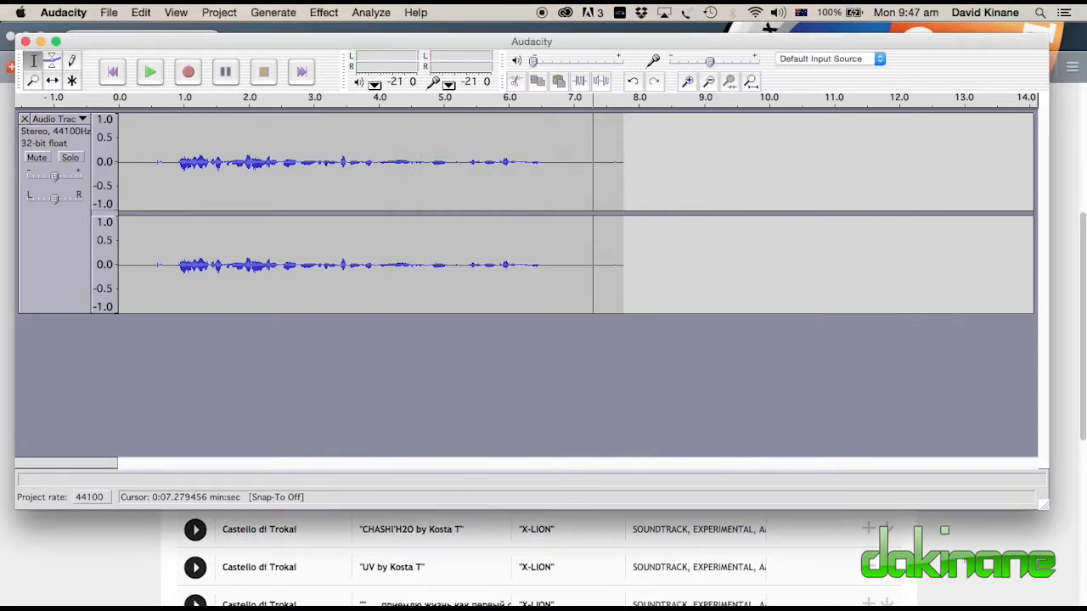
key(ctrl+Up)
click(782, 243)
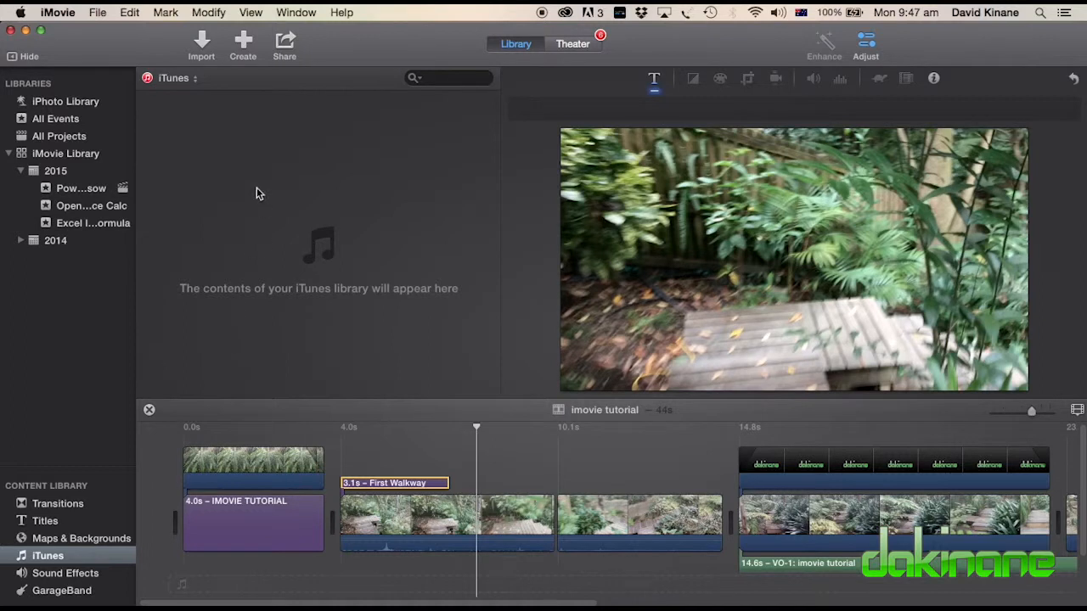
click(195, 78)
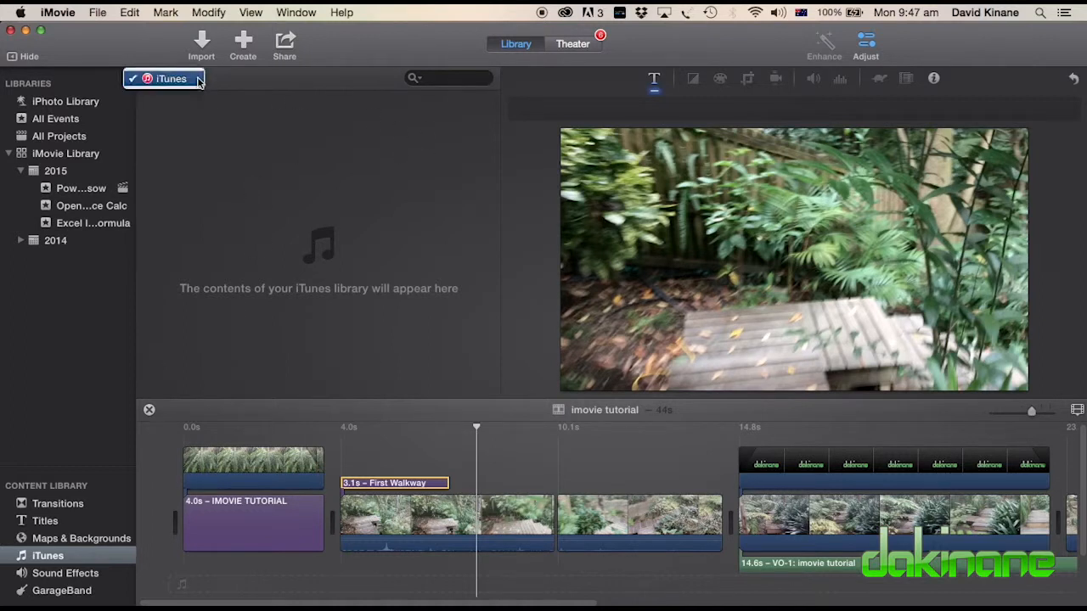
click(198, 79)
- Minimise the Audacity and Firefox windows and move the iMovie window aside to uncover music.mp3 on the desktop
drag(400, 38, 403, 38)
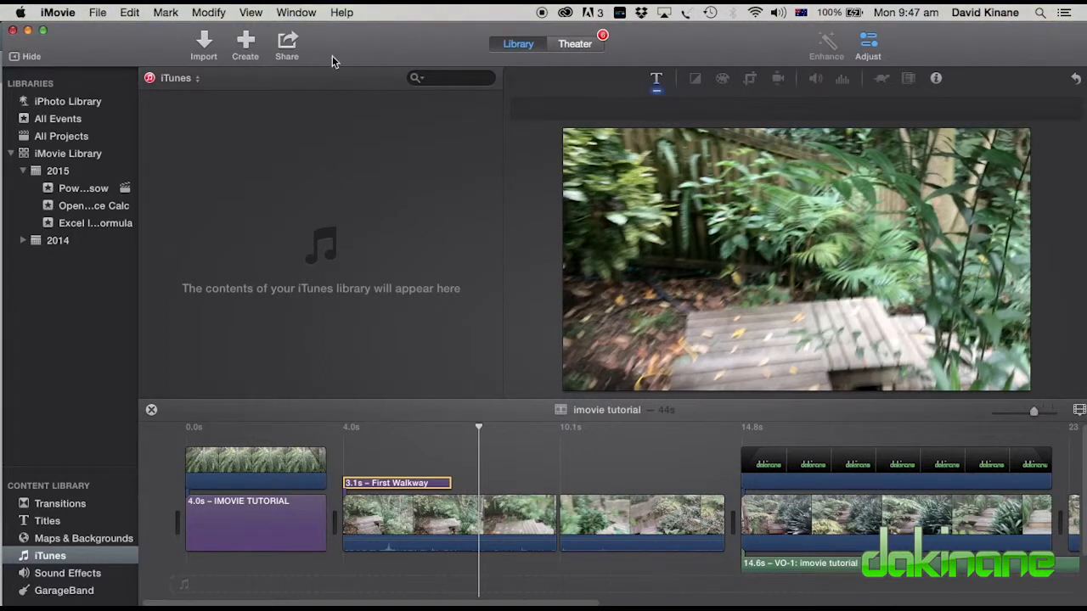
drag(338, 61, 326, 335)
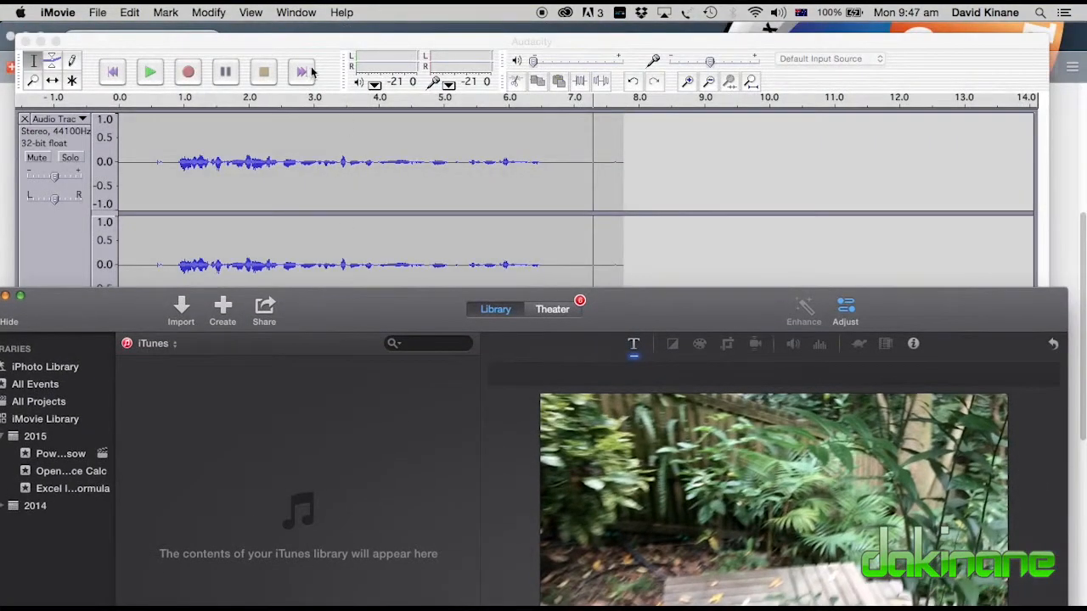
click(38, 43)
click(28, 37)
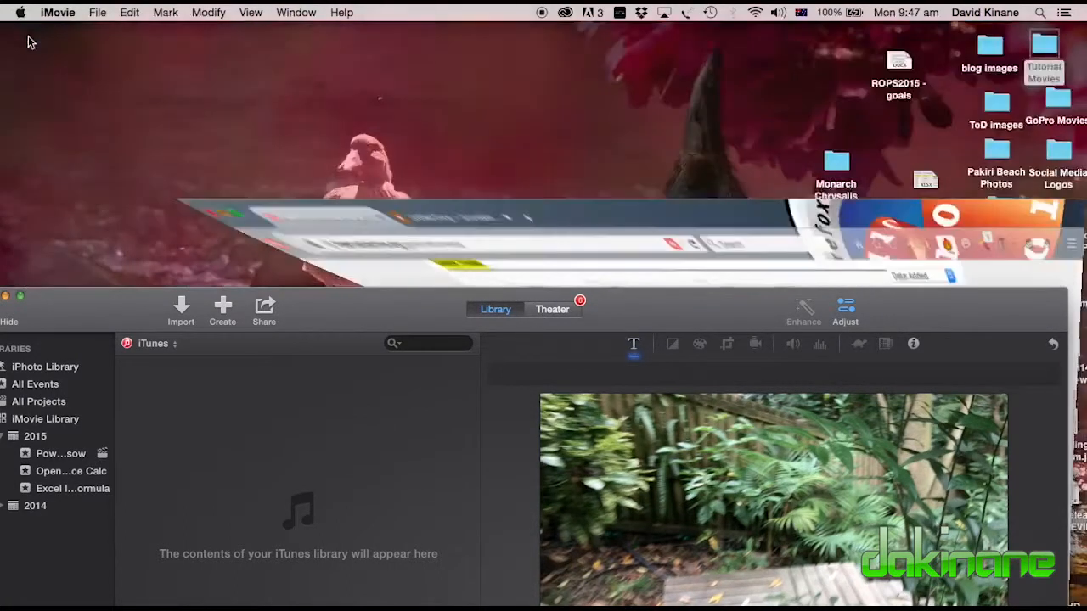
drag(734, 309, 416, 34)
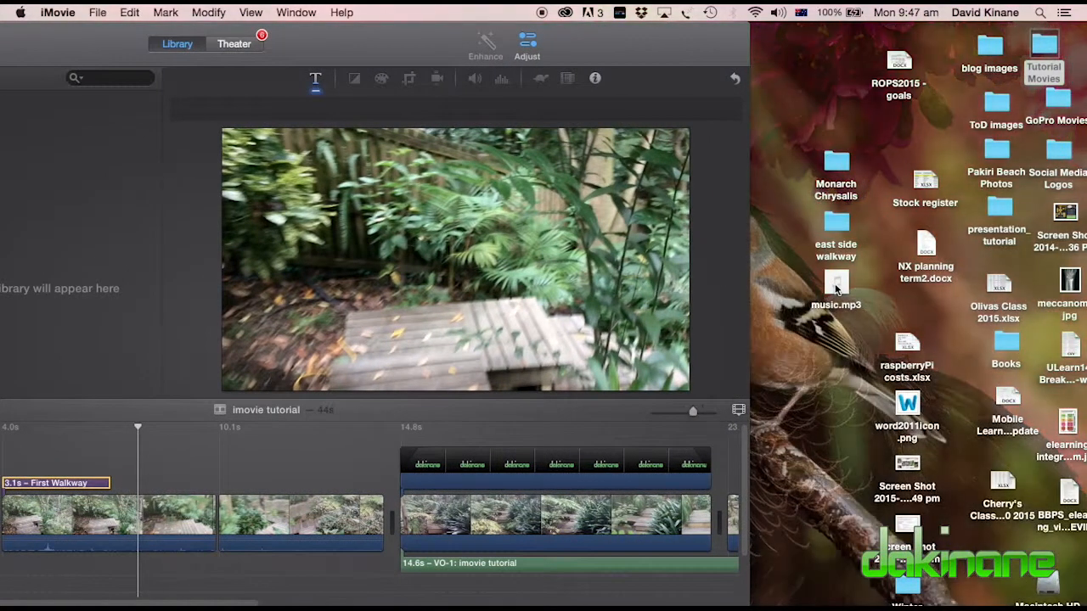
- Add music.mp3 from the desktop to the project's background music track and move the iMovie window back into full view
drag(836, 290, 191, 569)
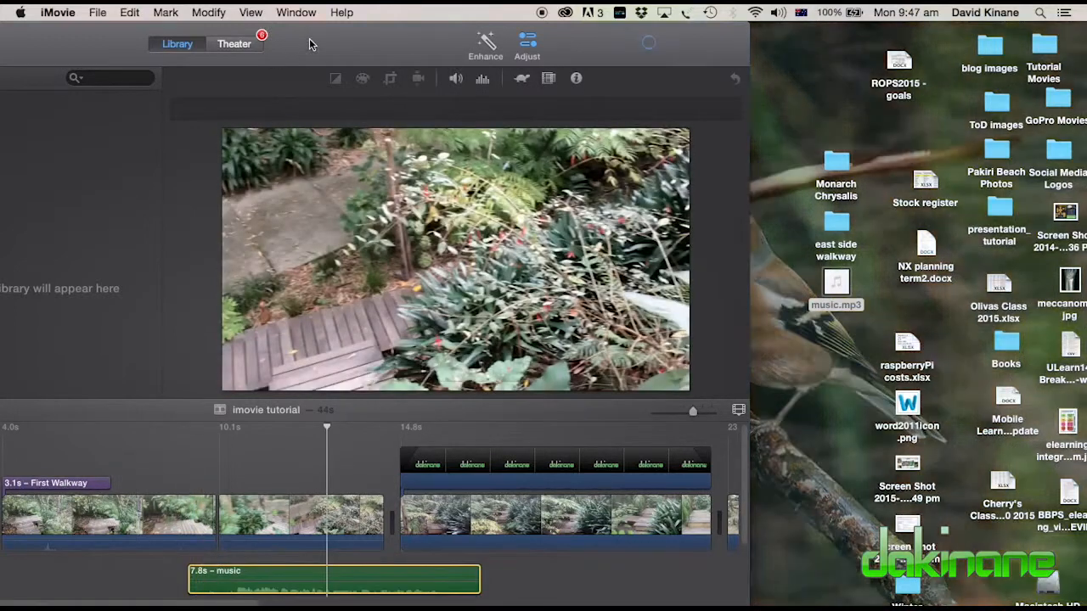
drag(310, 38, 650, 40)
- Move the music clip in the background track to the start of the project at 0.0s, beneath the IMOVIE TUTORIAL title
drag(656, 581, 321, 577)
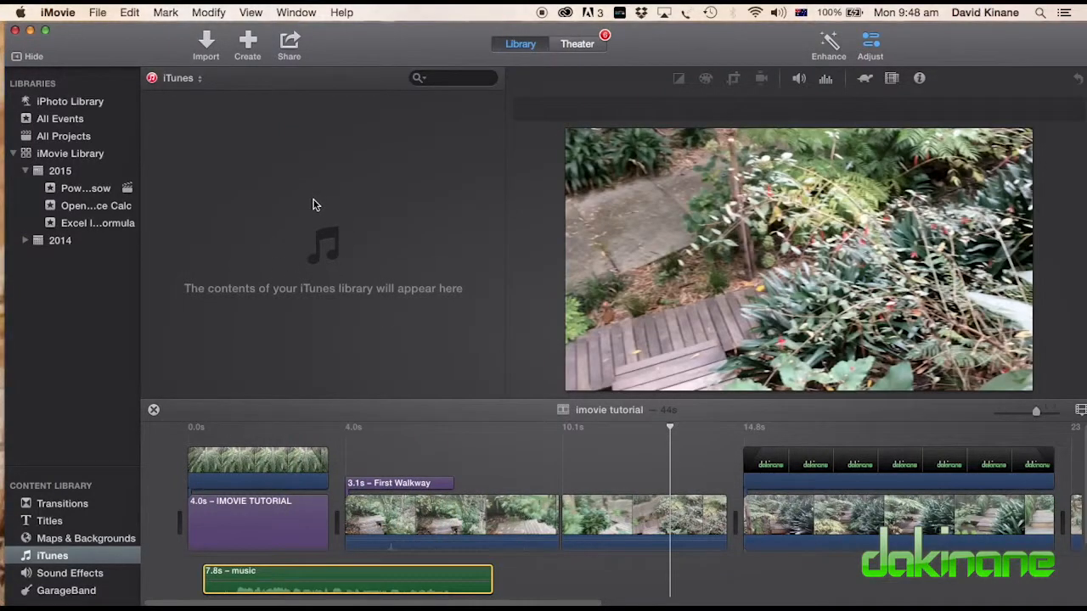
drag(362, 578, 354, 580)
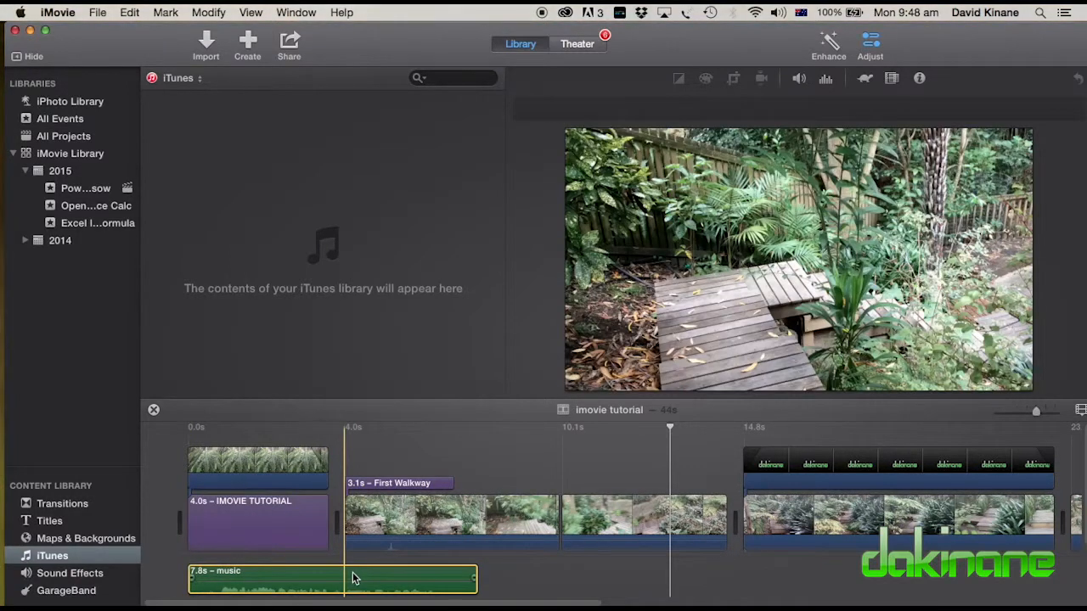
click(287, 577)
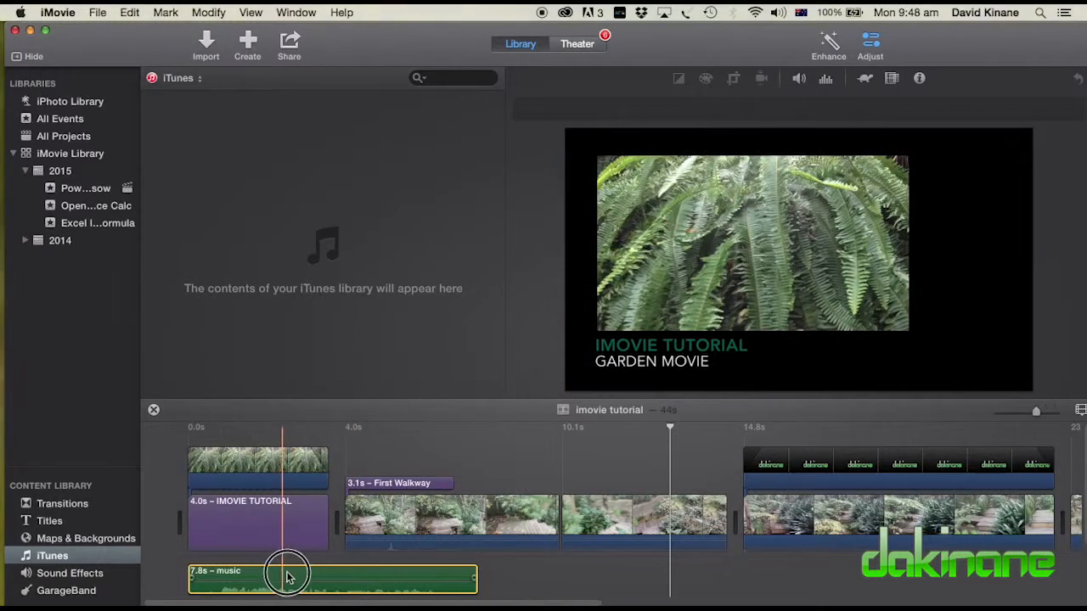
mouse_move(287, 578)
mouse_down()
mouse_move(310, 572)
mouse_move(285, 572)
mouse_move(297, 565)
mouse_up()
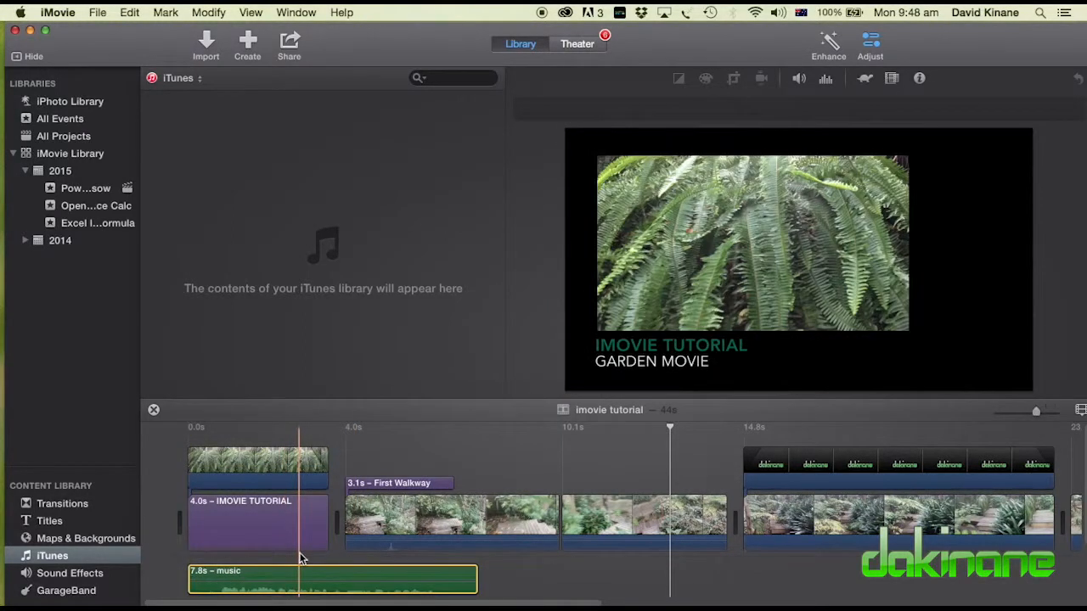